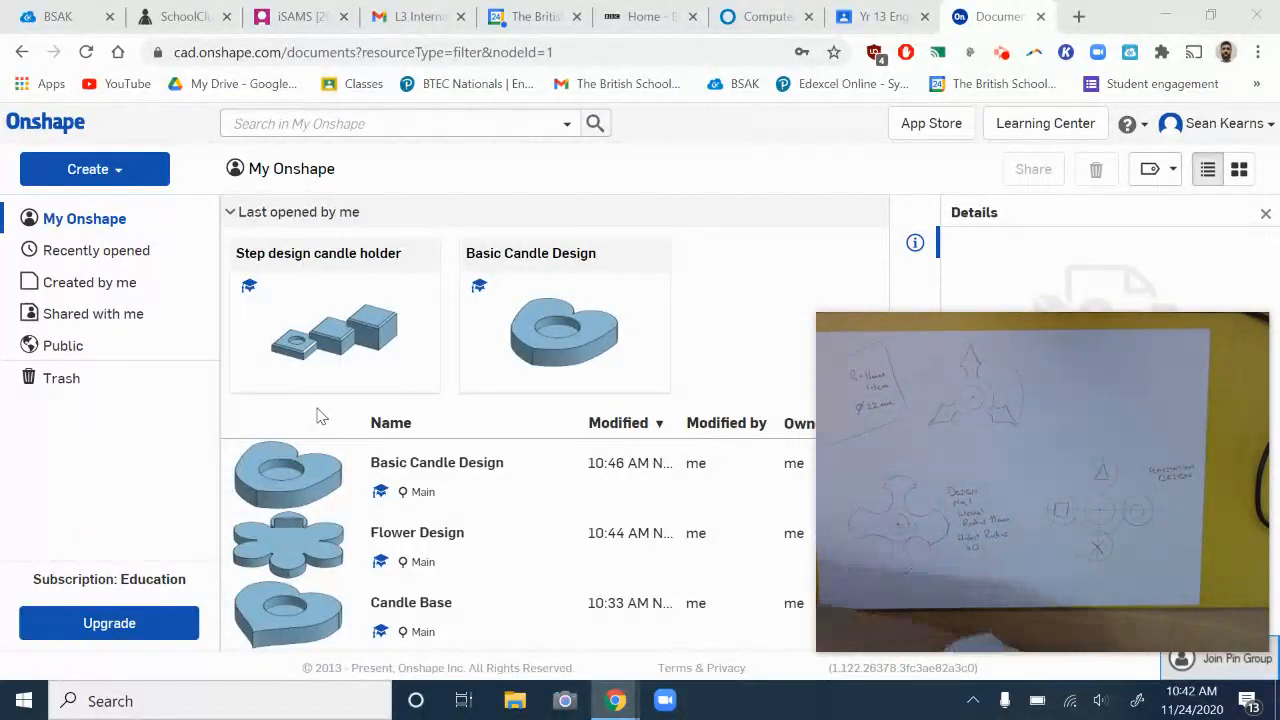
Open the preferences page of the account settings.
click(134, 174)
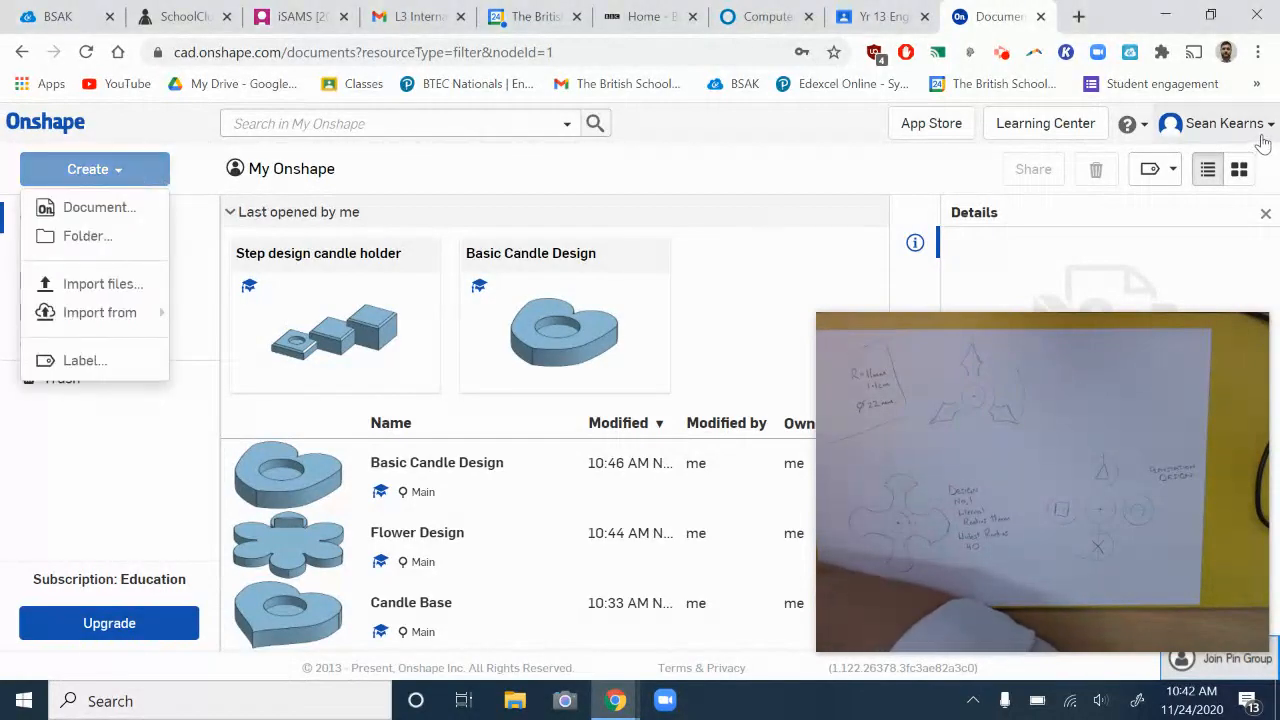
click(1263, 140)
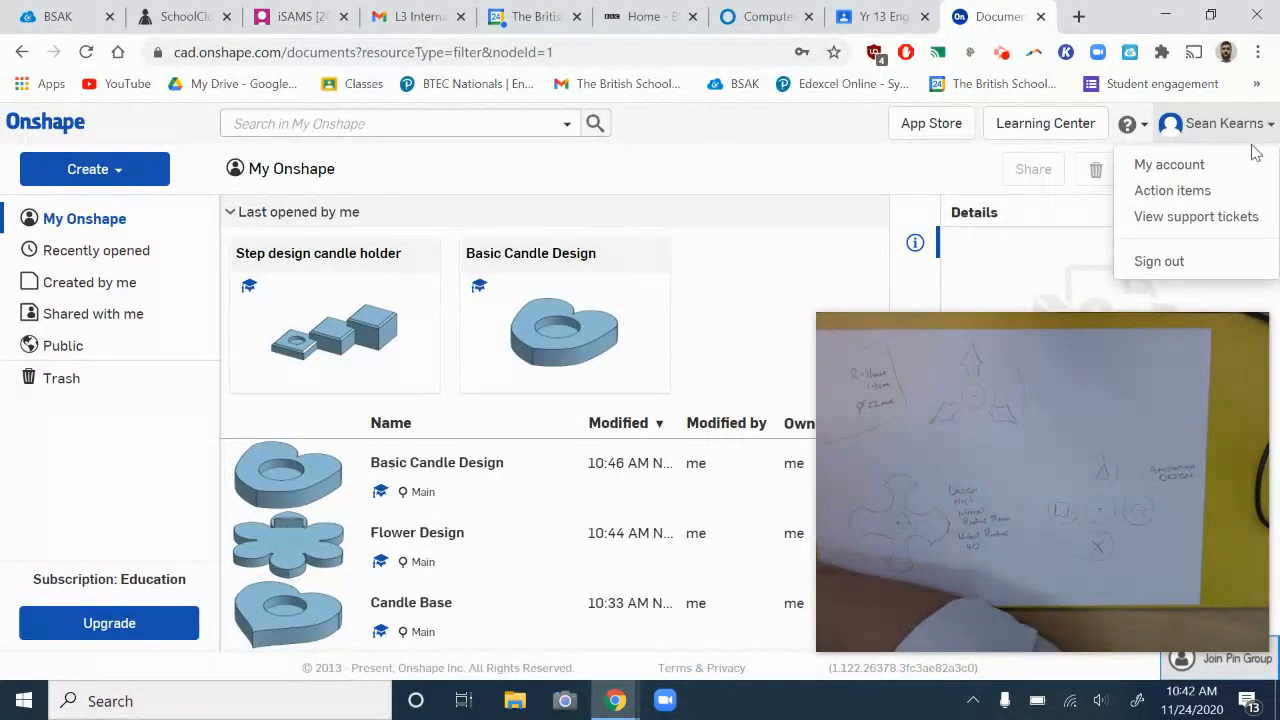
click(1200, 168)
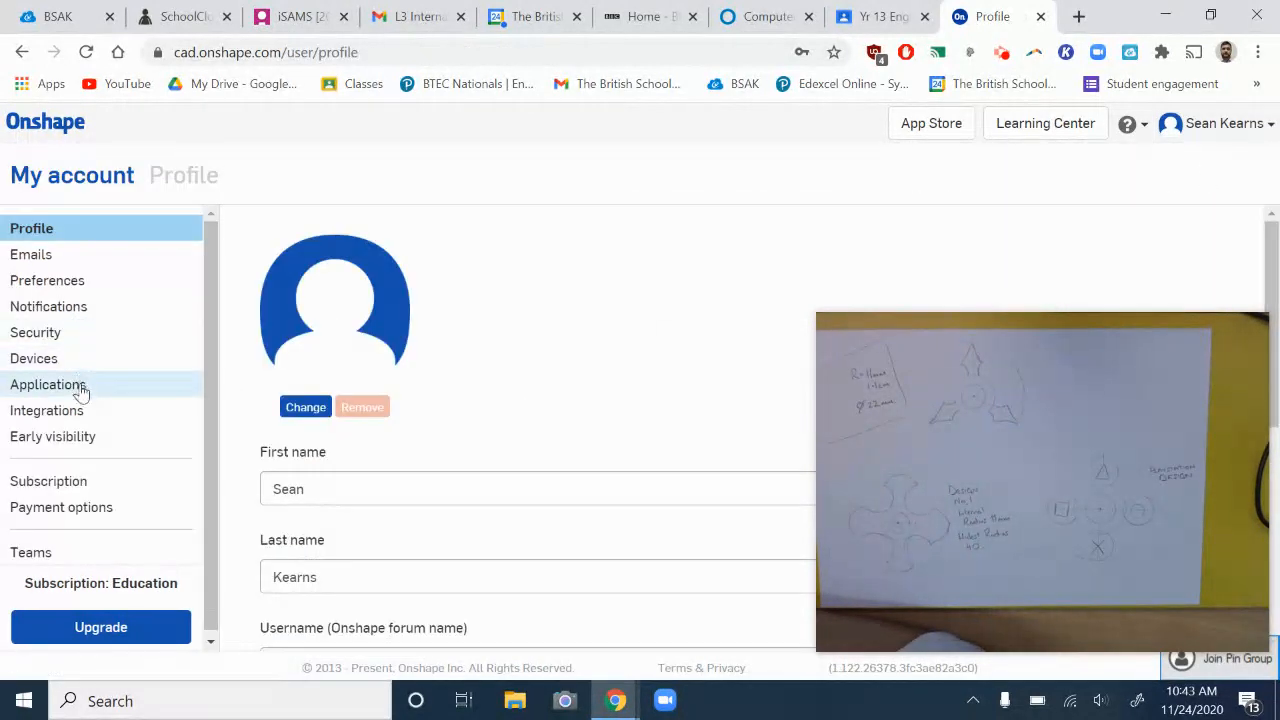
click(130, 294)
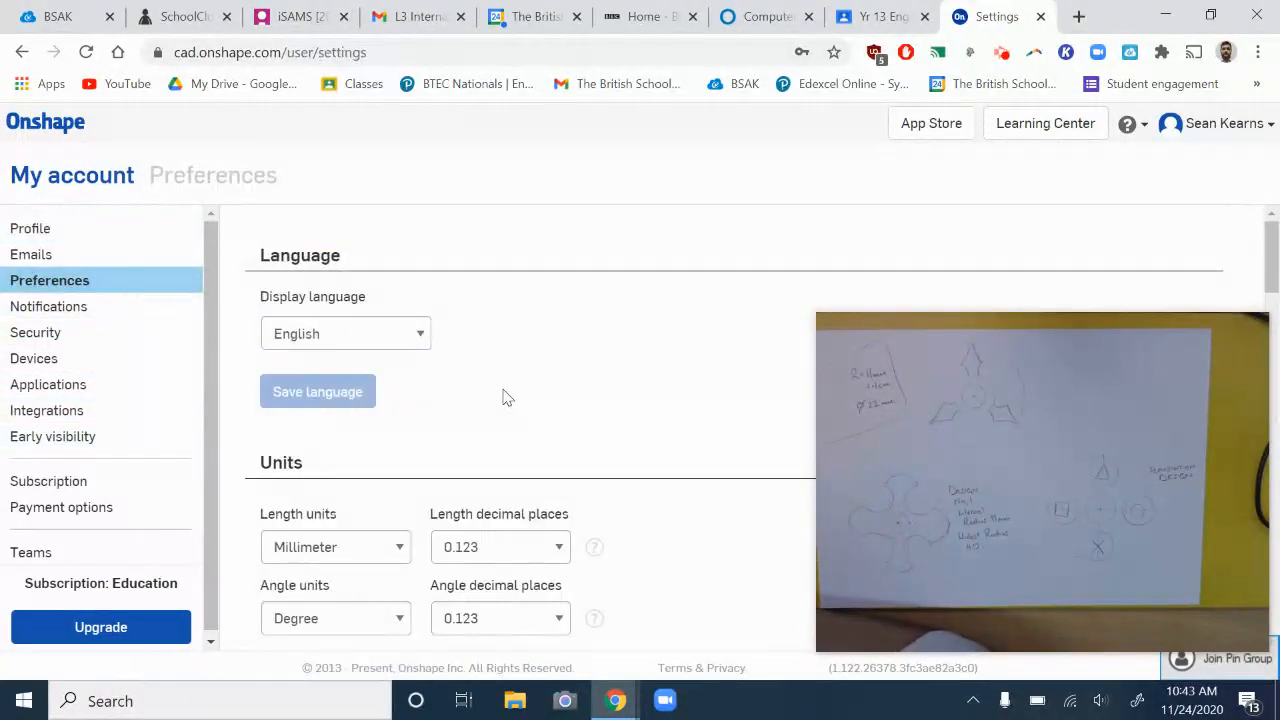
Set the default mass units to Gram in the account preferences and save the units changes.
scroll(505, 397, down, 2)
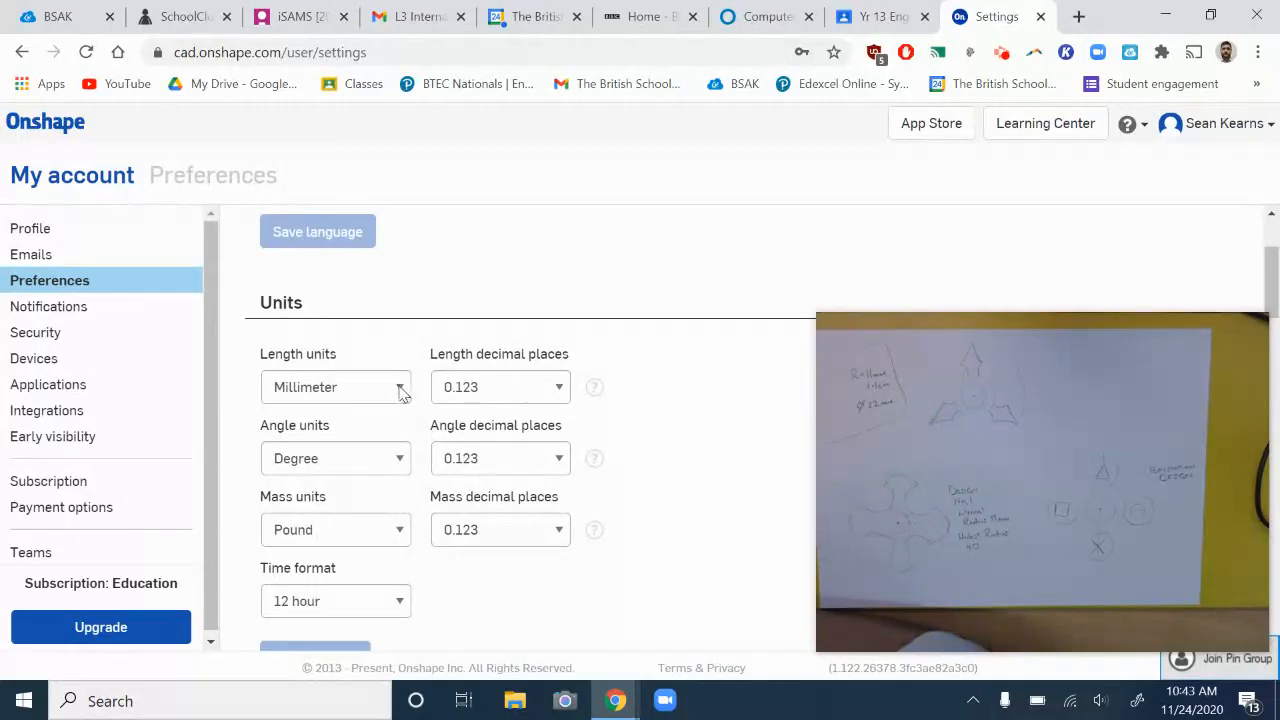
click(399, 533)
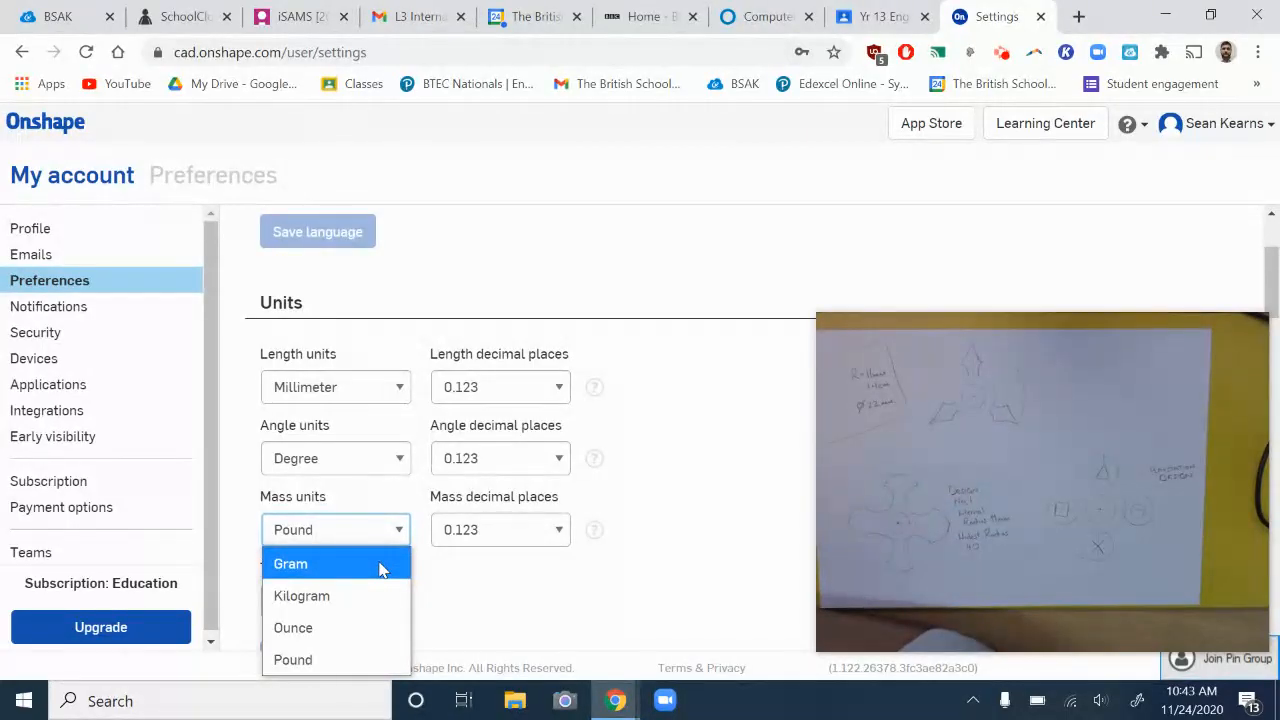
click(381, 566)
scroll(474, 596, down, 1)
scroll(474, 596, up, 1)
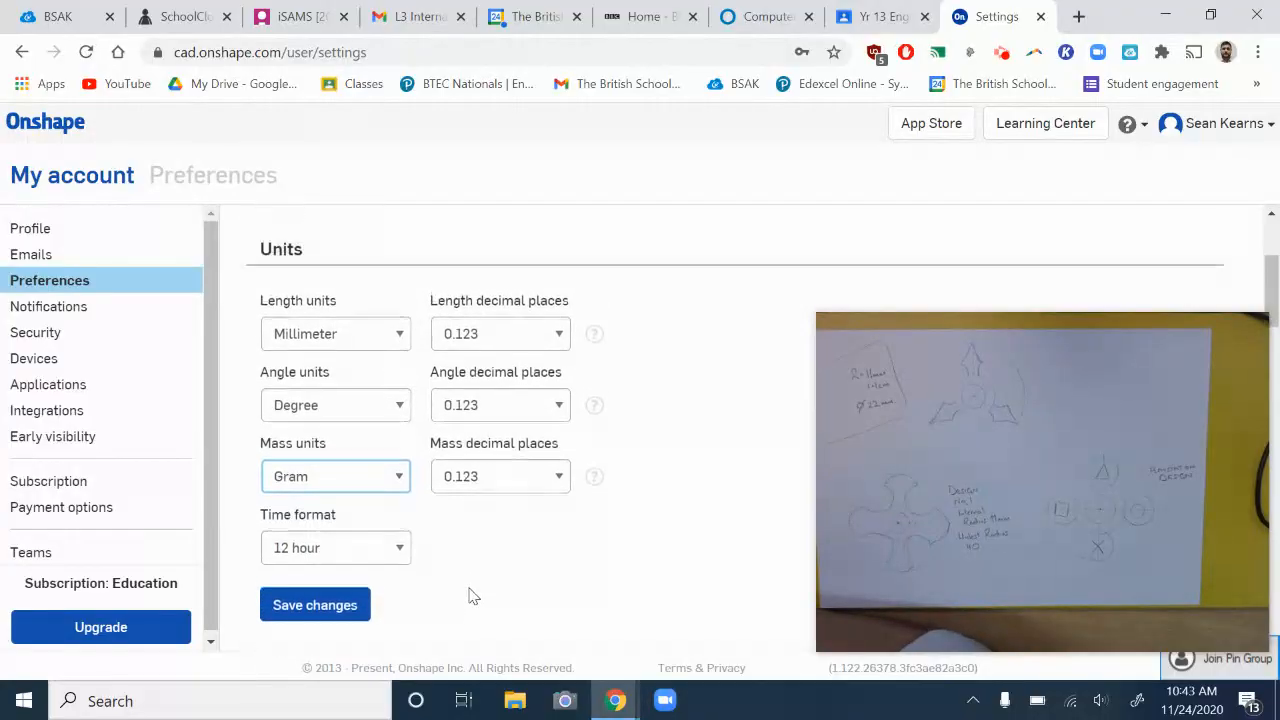
scroll(474, 596, down, 2)
scroll(474, 596, down, 2)
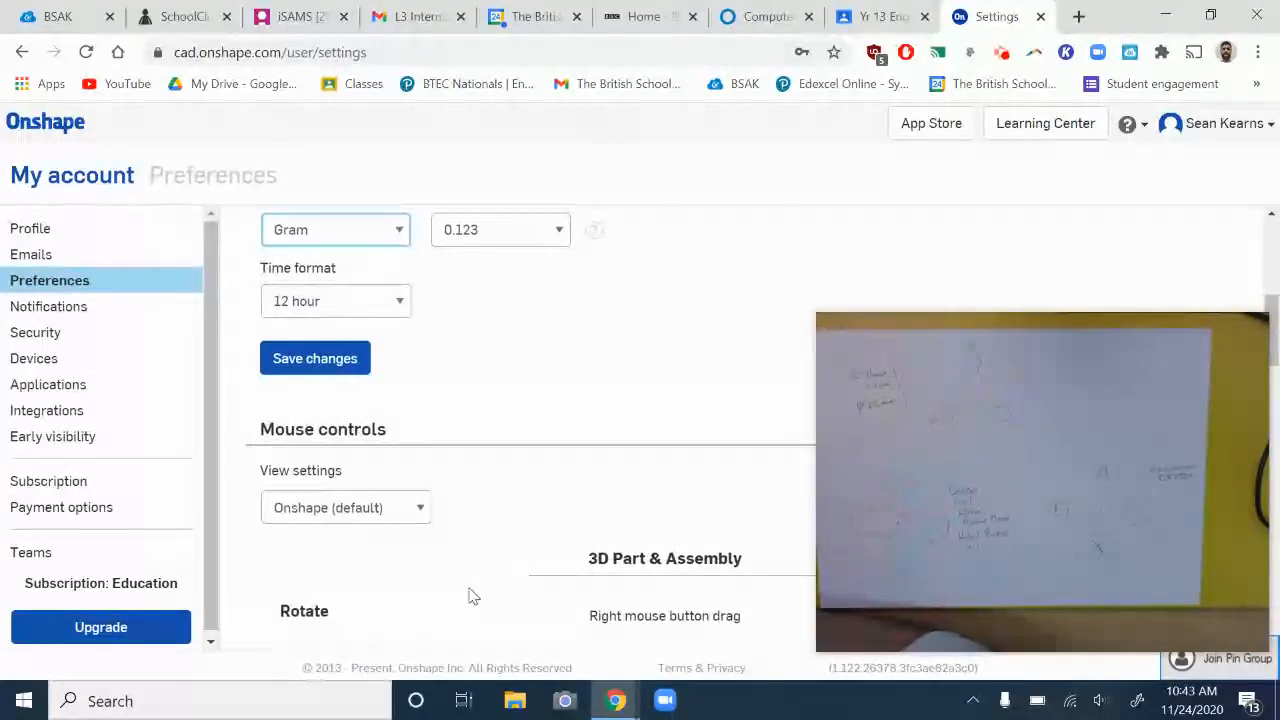
scroll(474, 596, up, 2)
click(345, 504)
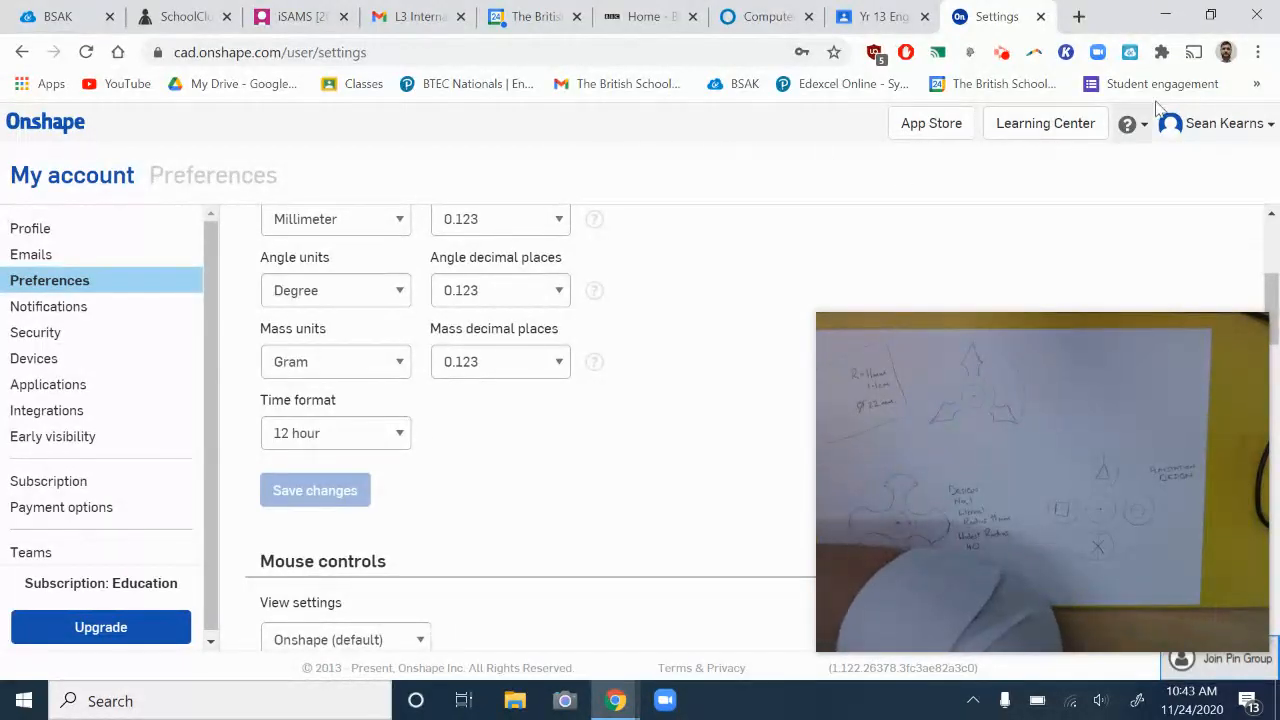
Return to the documents page and create a new document named Fidget Spinner 1.
click(50, 133)
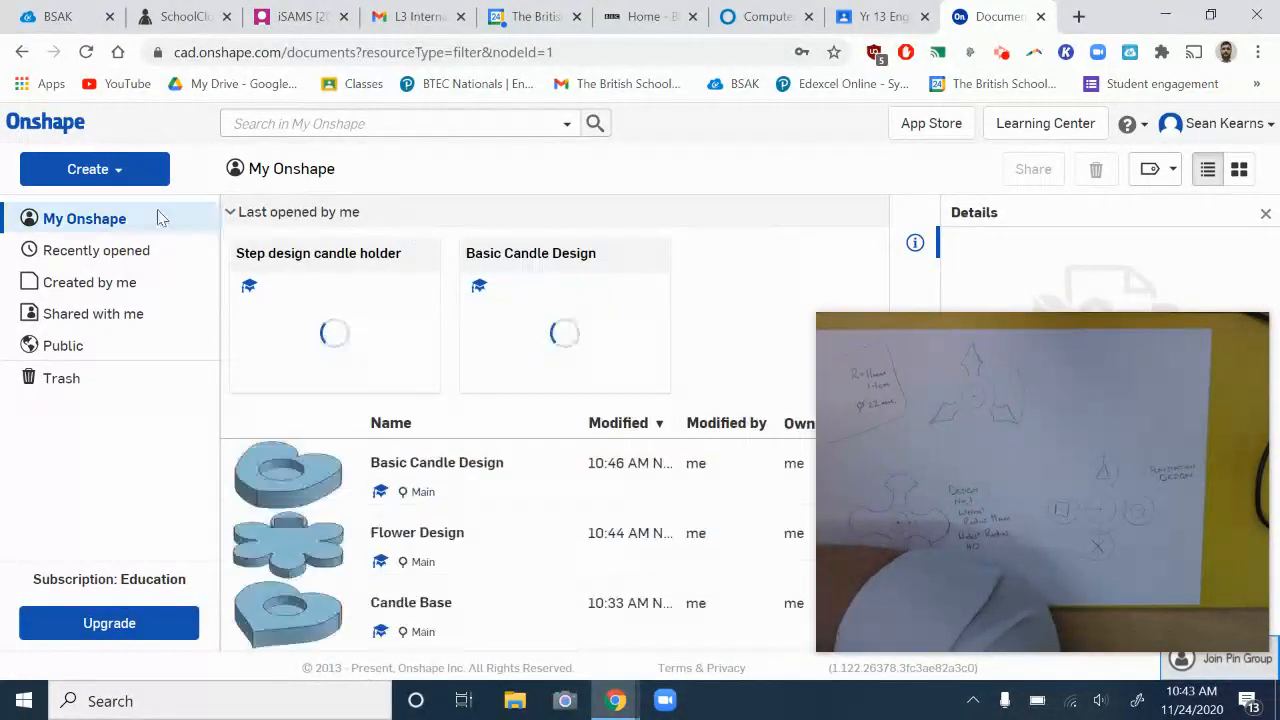
click(103, 172)
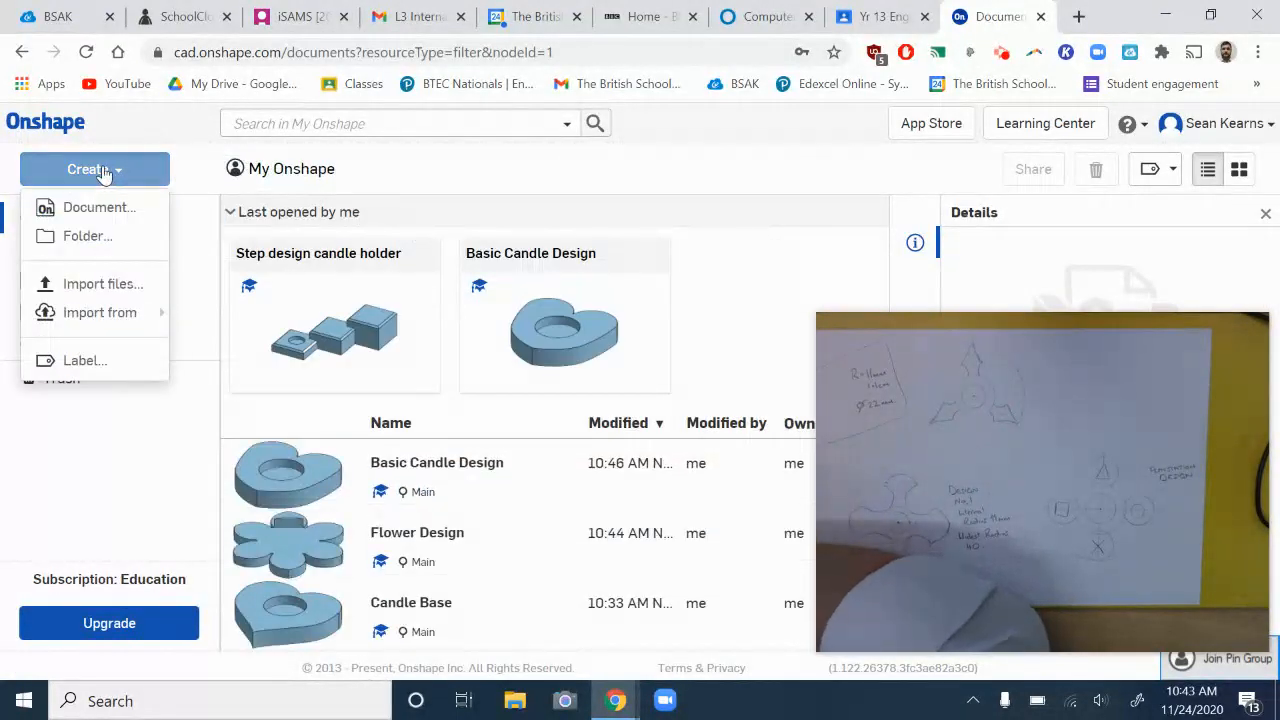
click(104, 210)
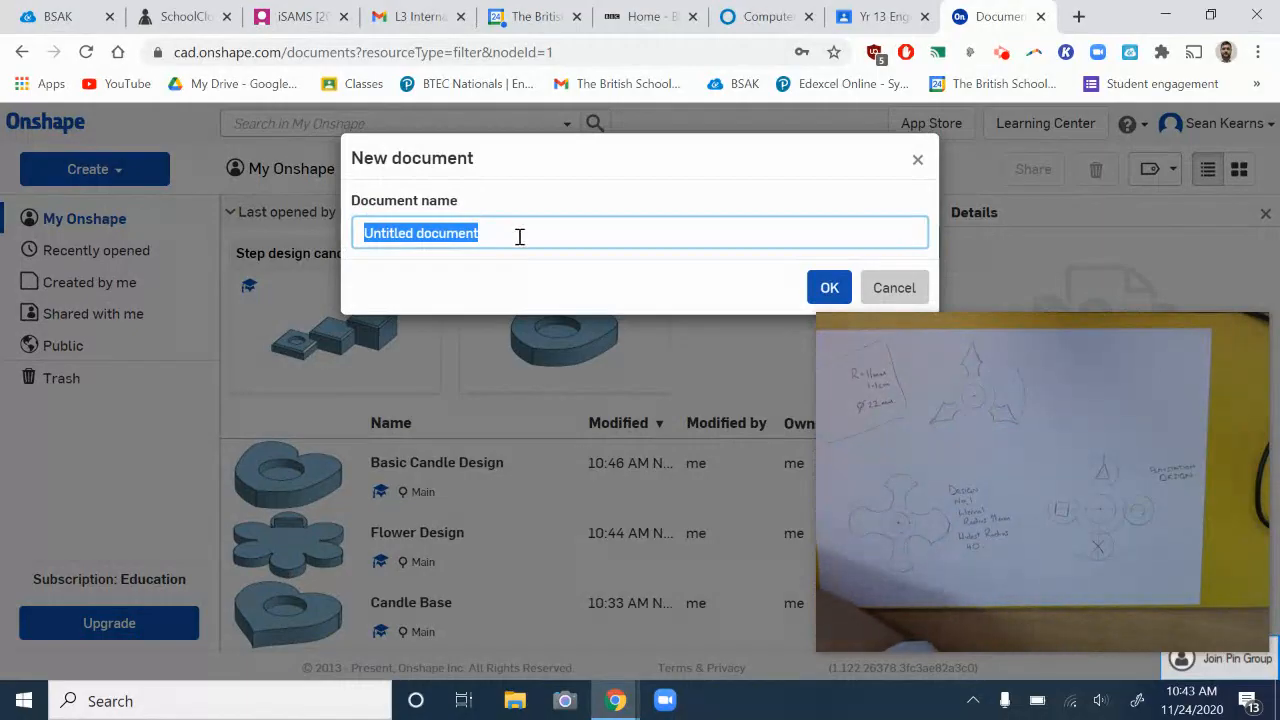
text(Fidget )
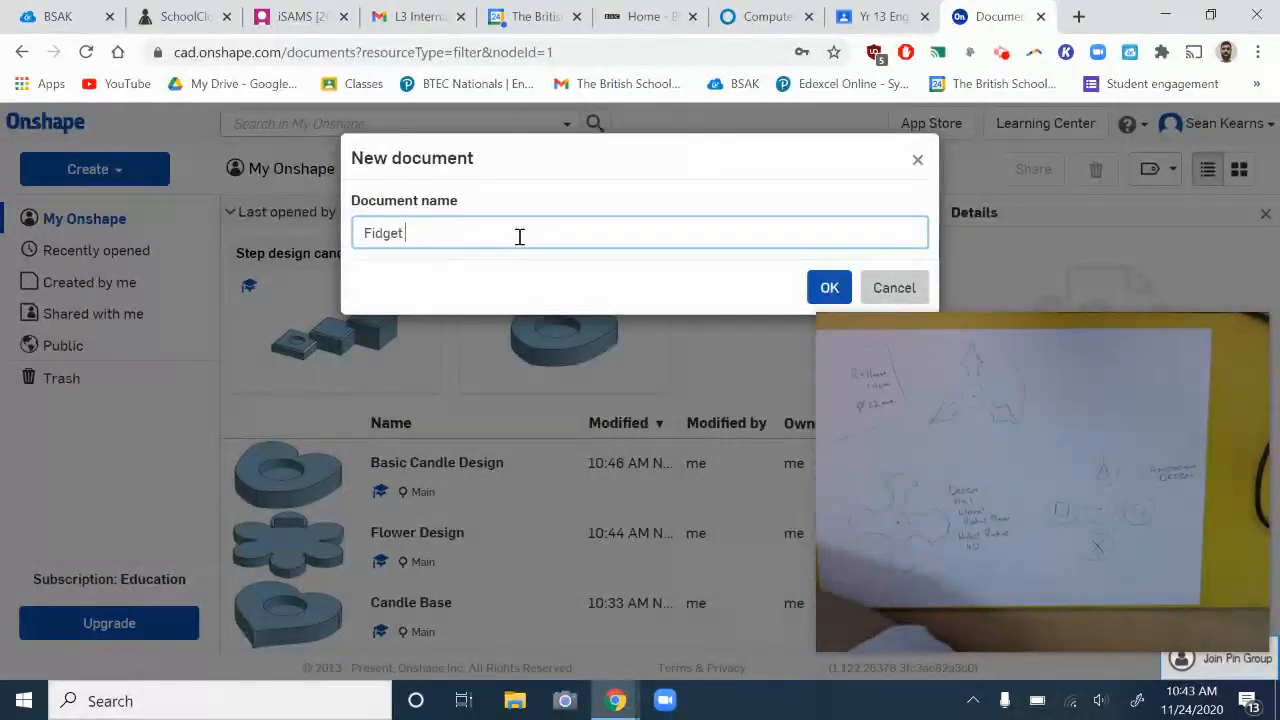
text(Spinner)
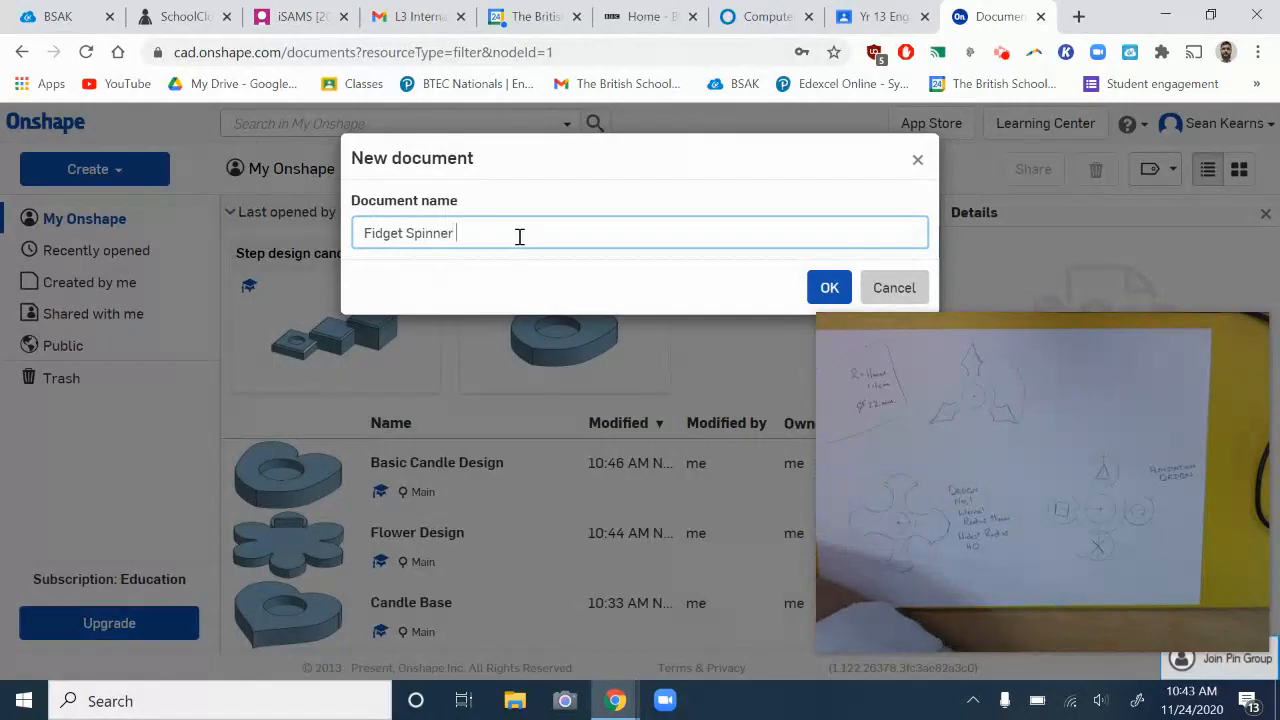
text( 1)
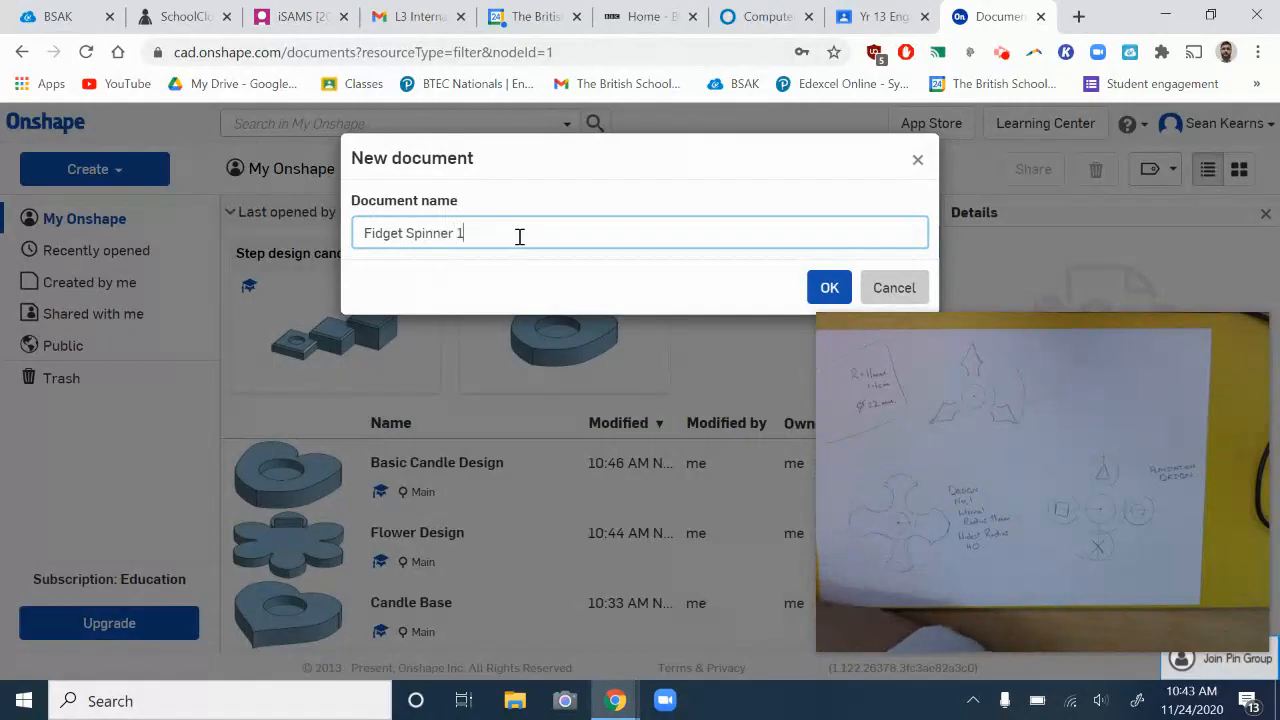
click(820, 289)
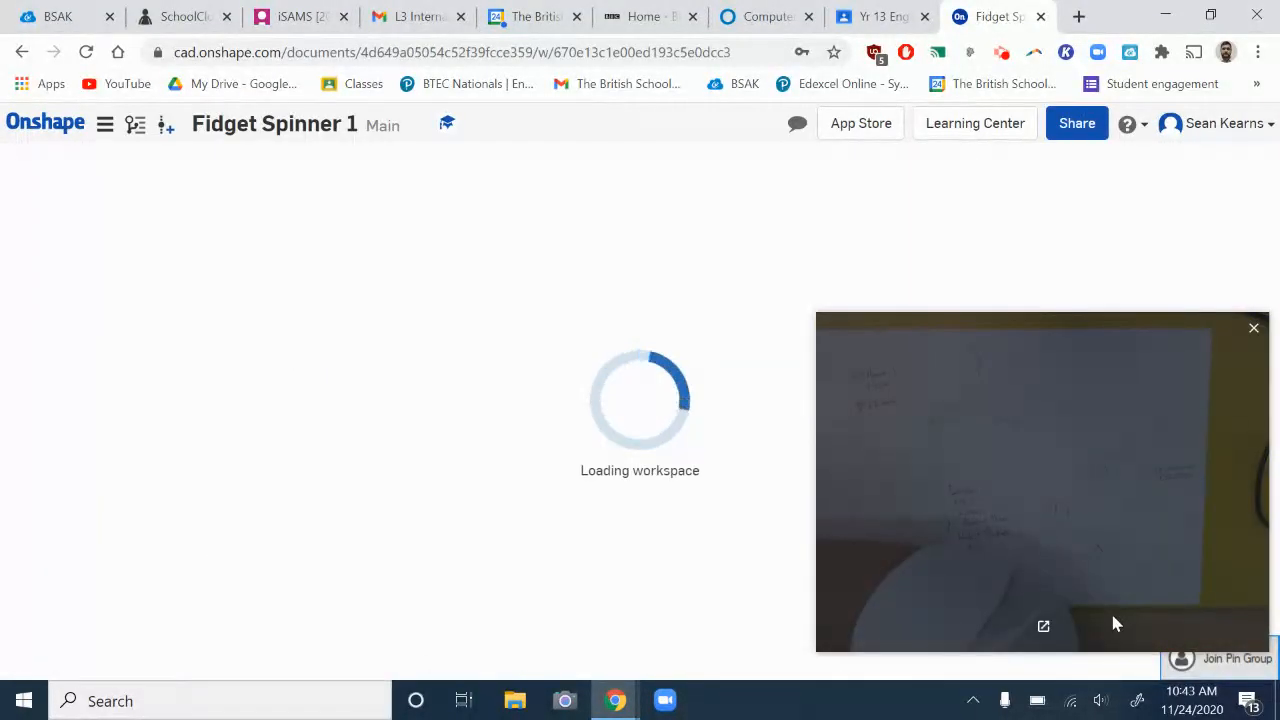
drag(818, 315, 1040, 483)
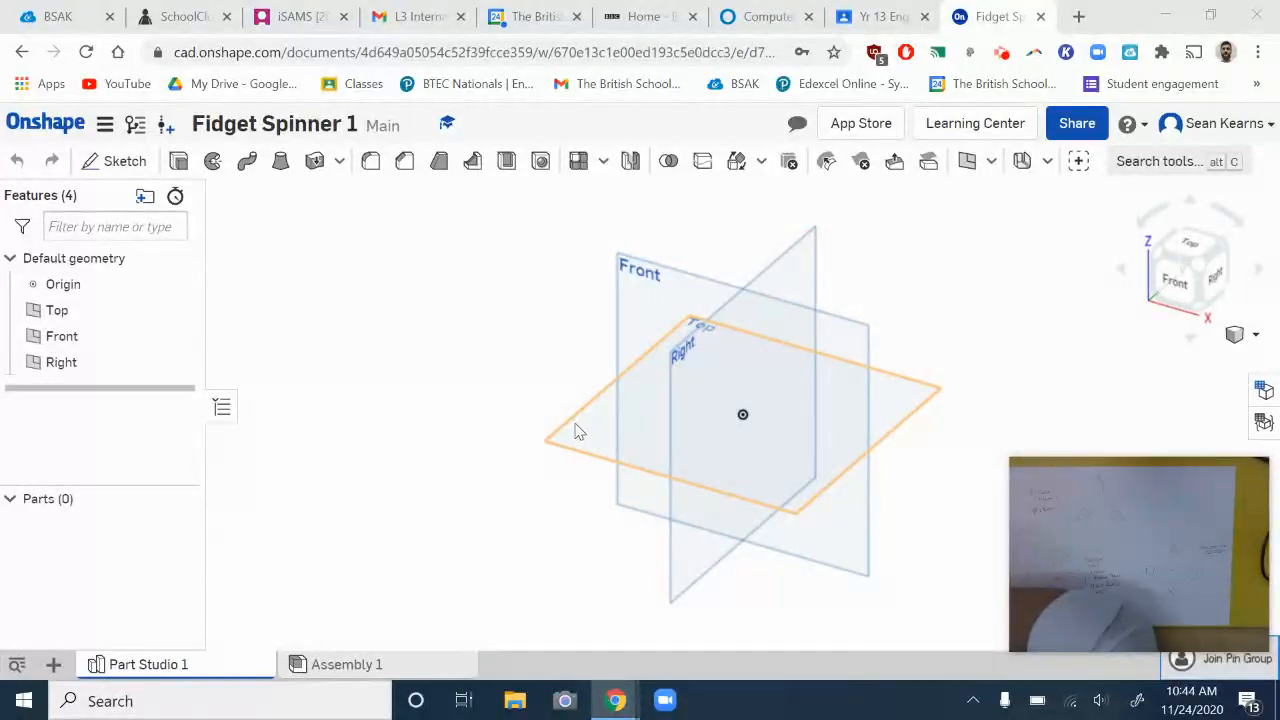
Start a new sketch on the Top plane of the empty part studio.
click(124, 162)
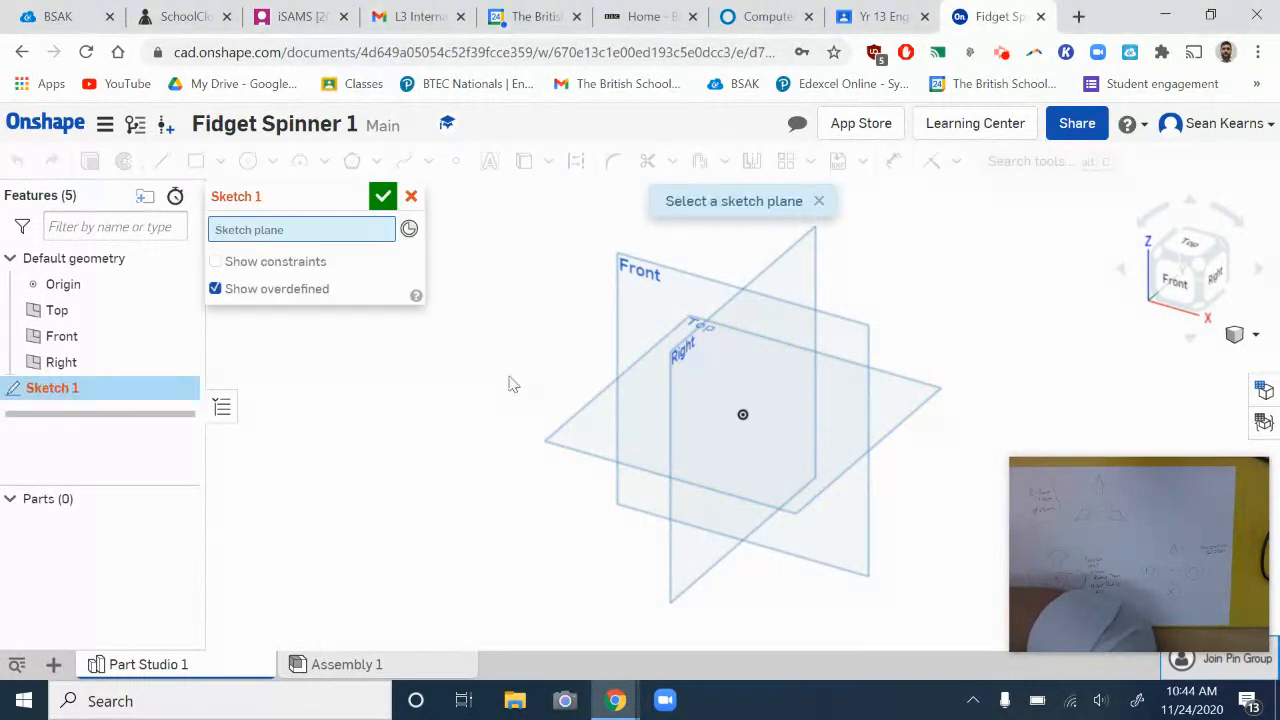
click(557, 447)
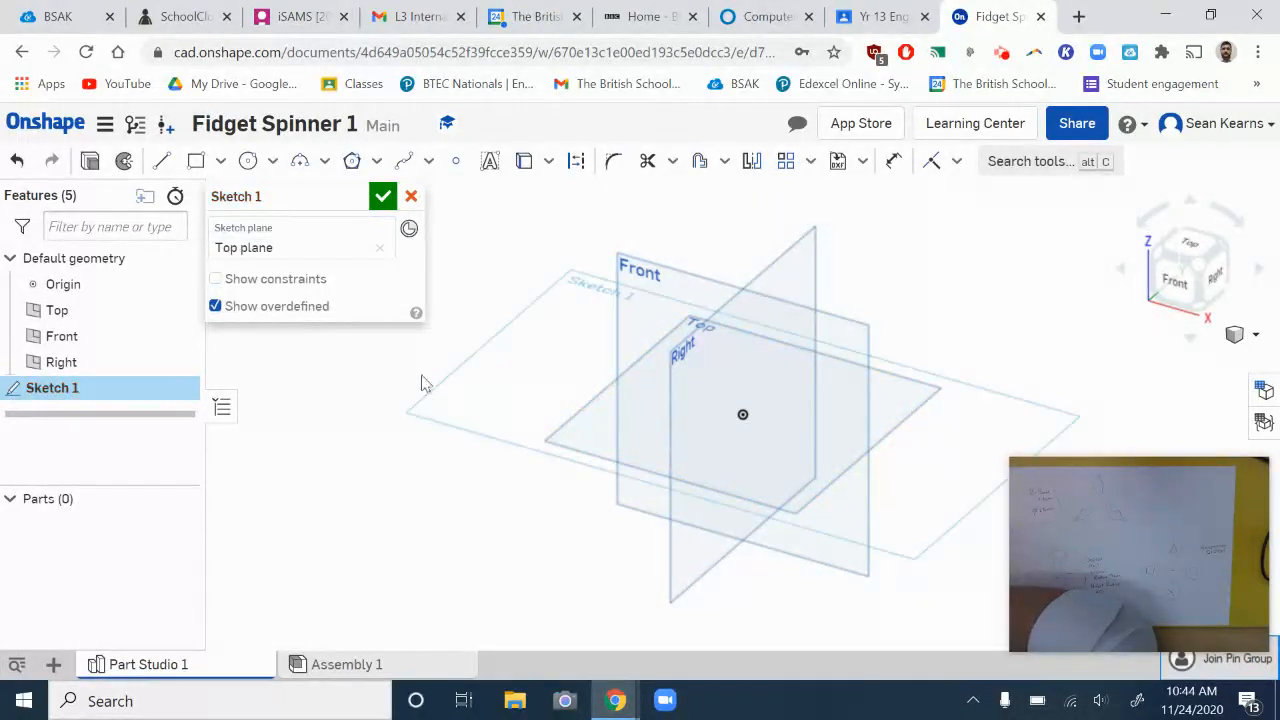
click(1186, 245)
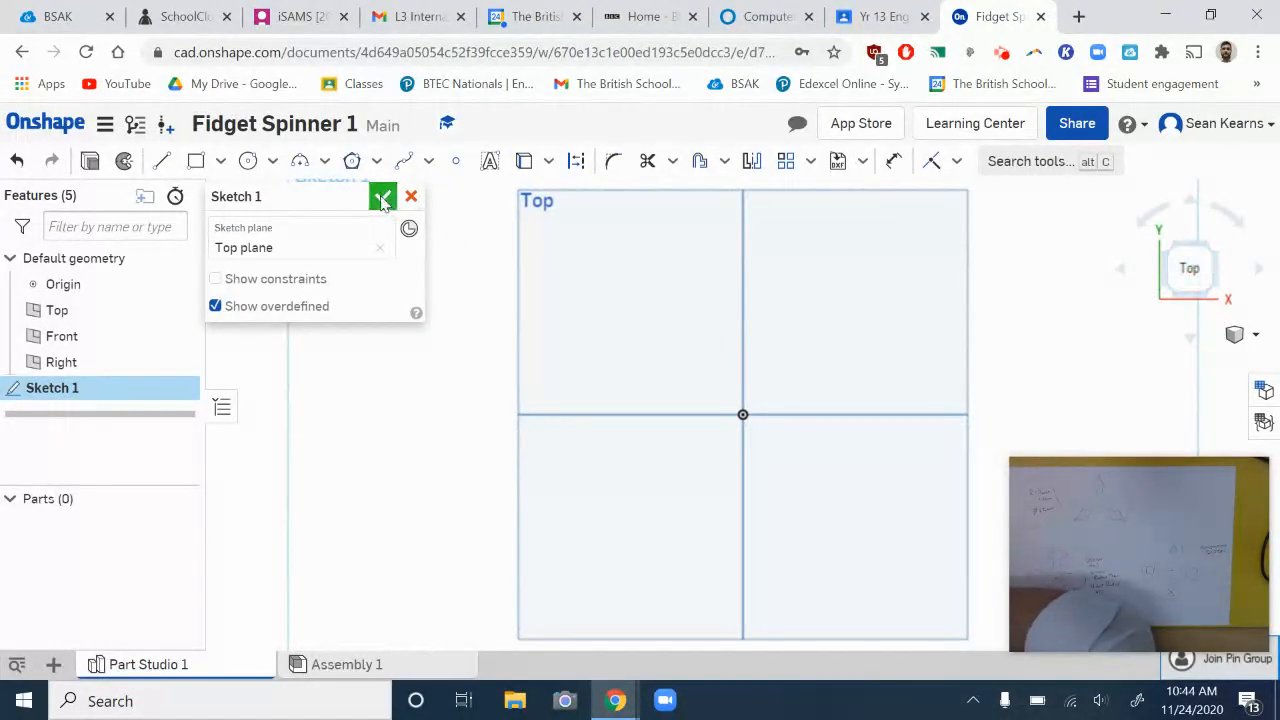
Sketch two concentric circles centred on the origin, about 38 mm and about 55 mm in diameter.
click(251, 163)
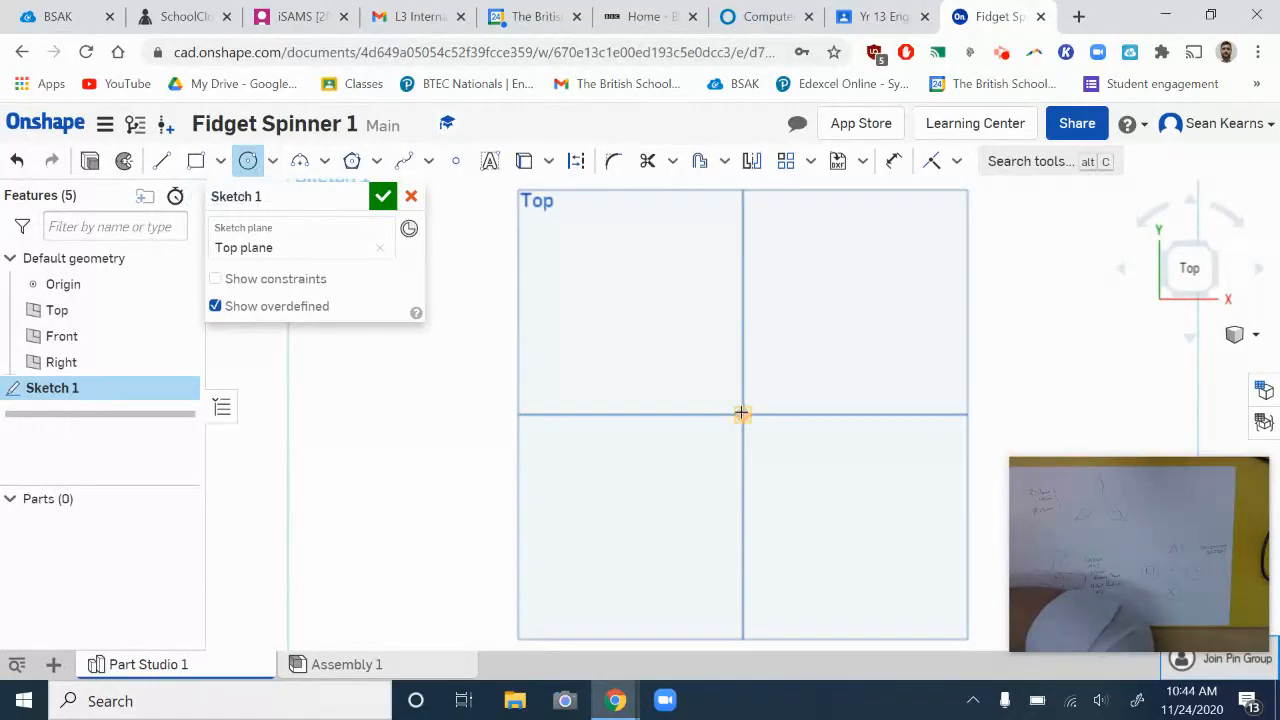
click(741, 413)
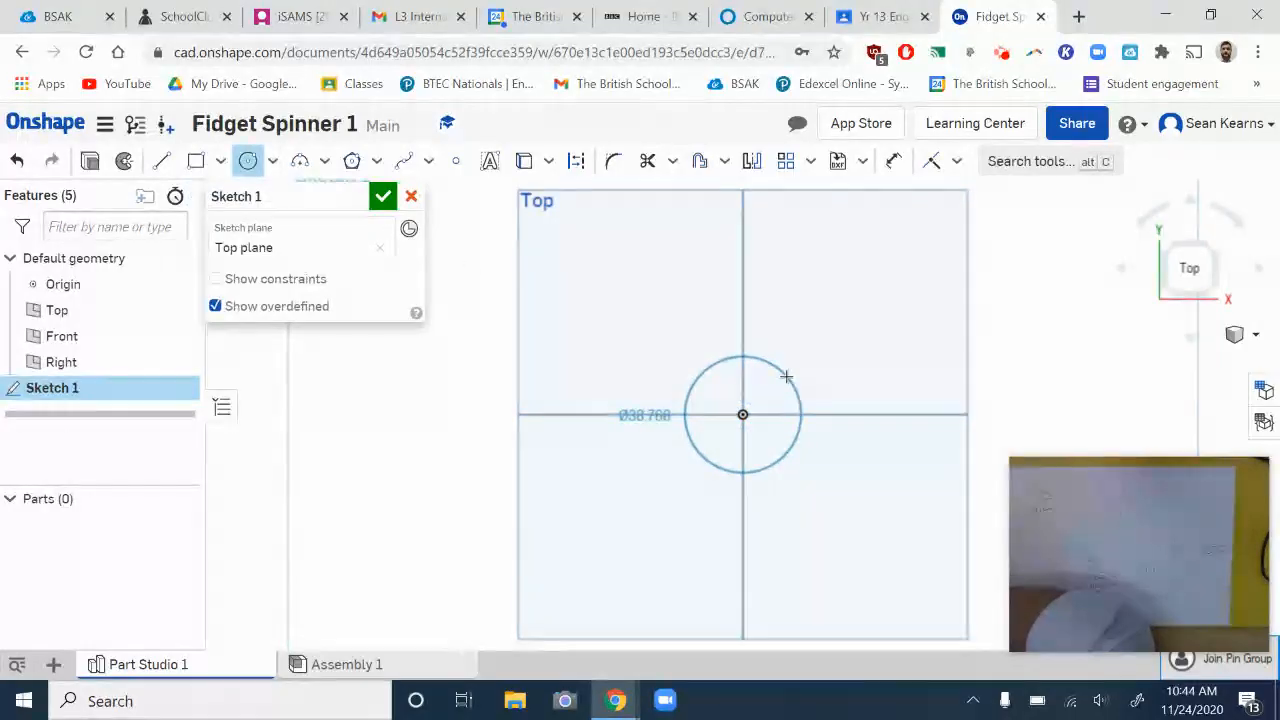
click(786, 378)
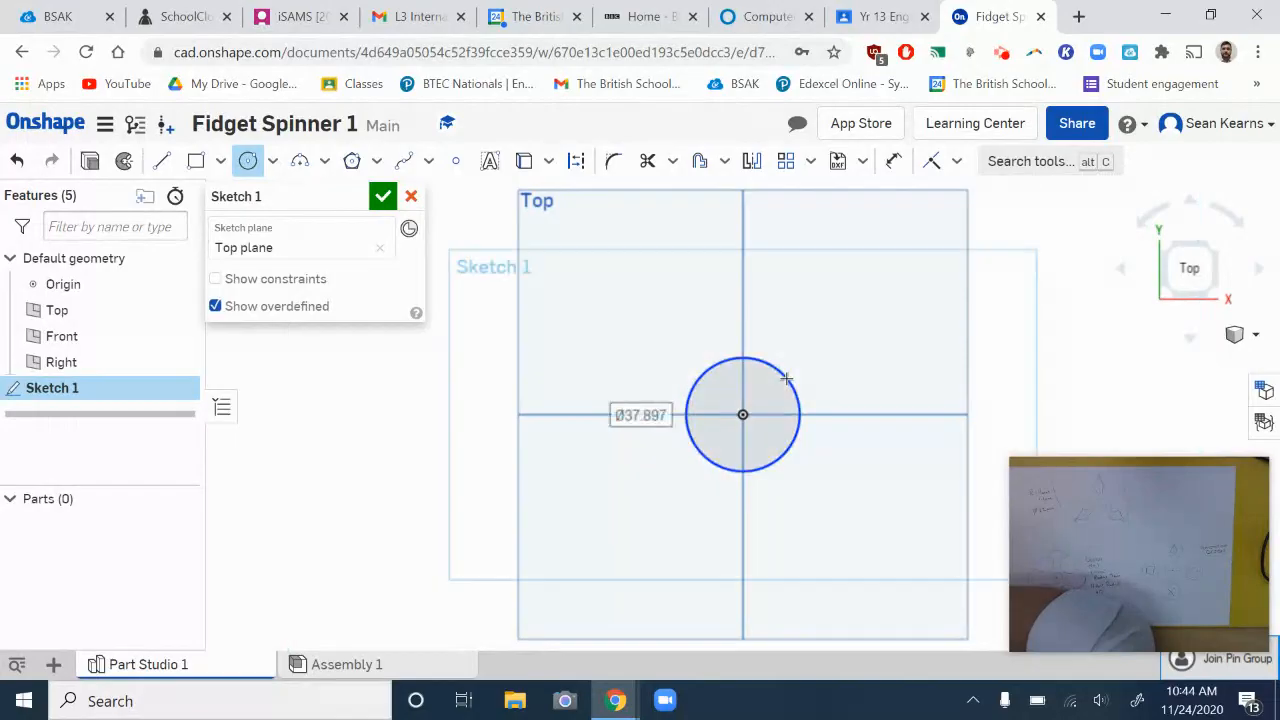
click(742, 414)
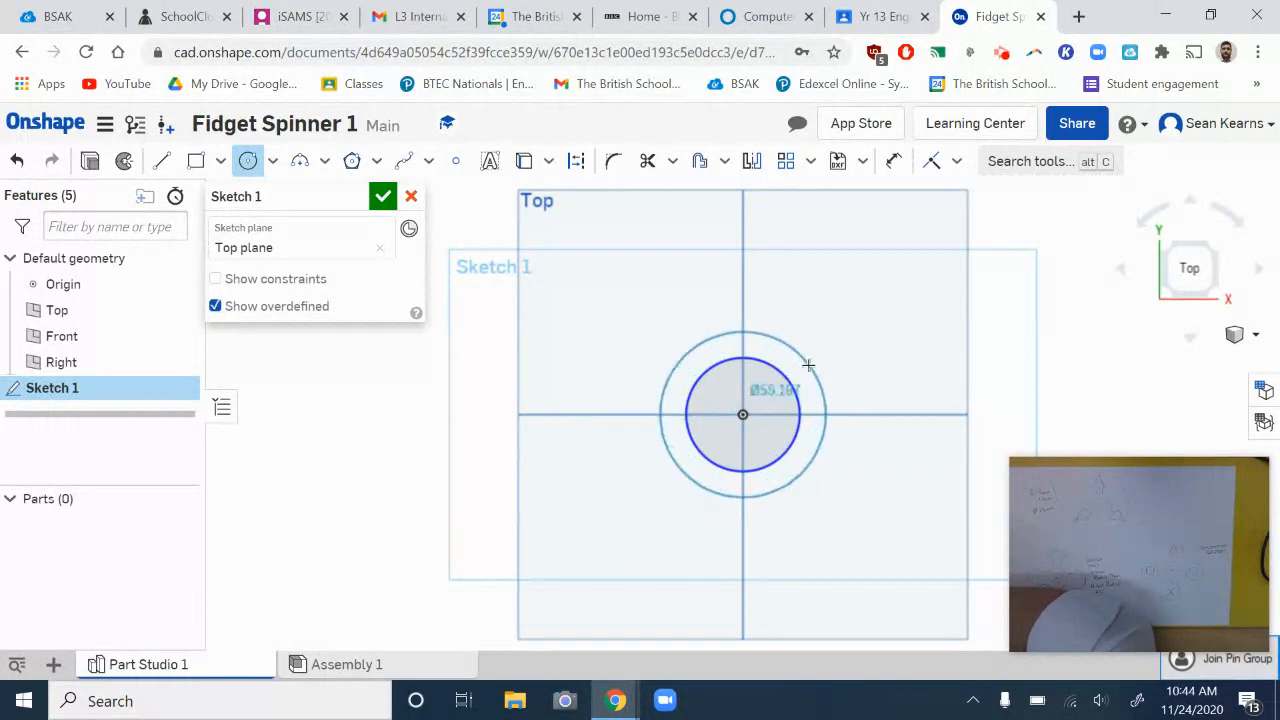
click(808, 366)
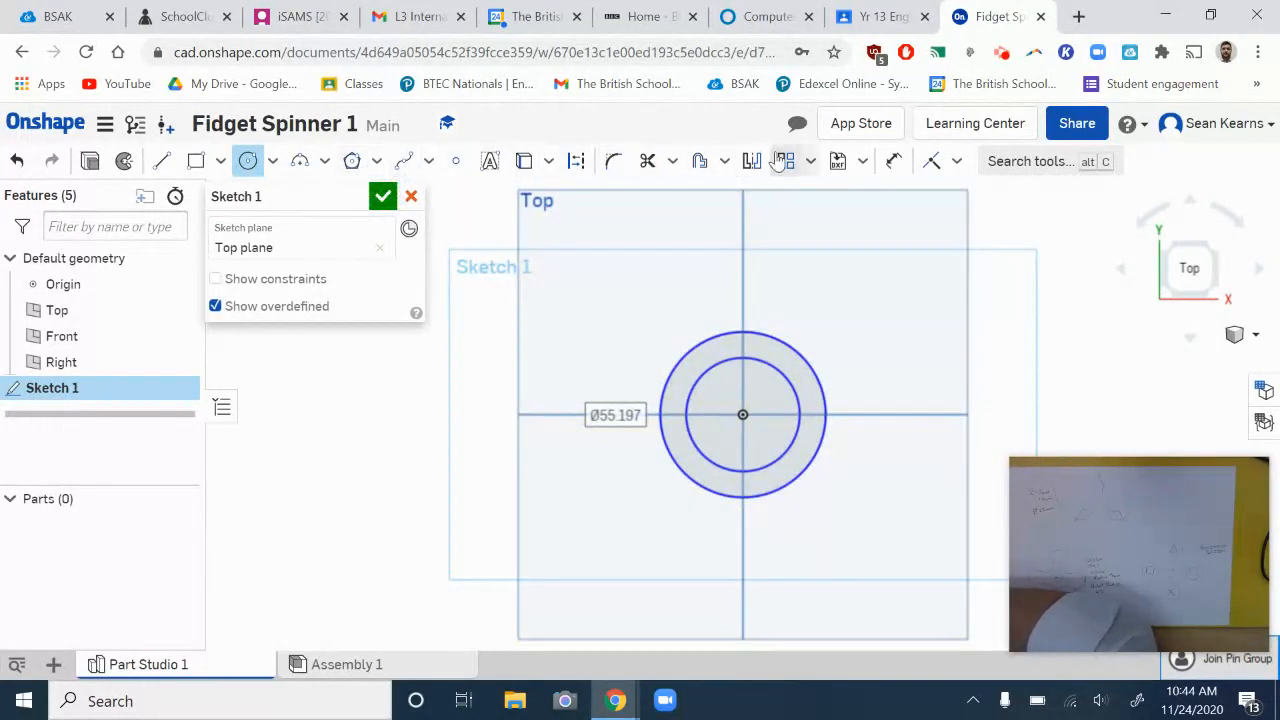
Dimension the inner circle to a diameter of 22 mm.
click(893, 163)
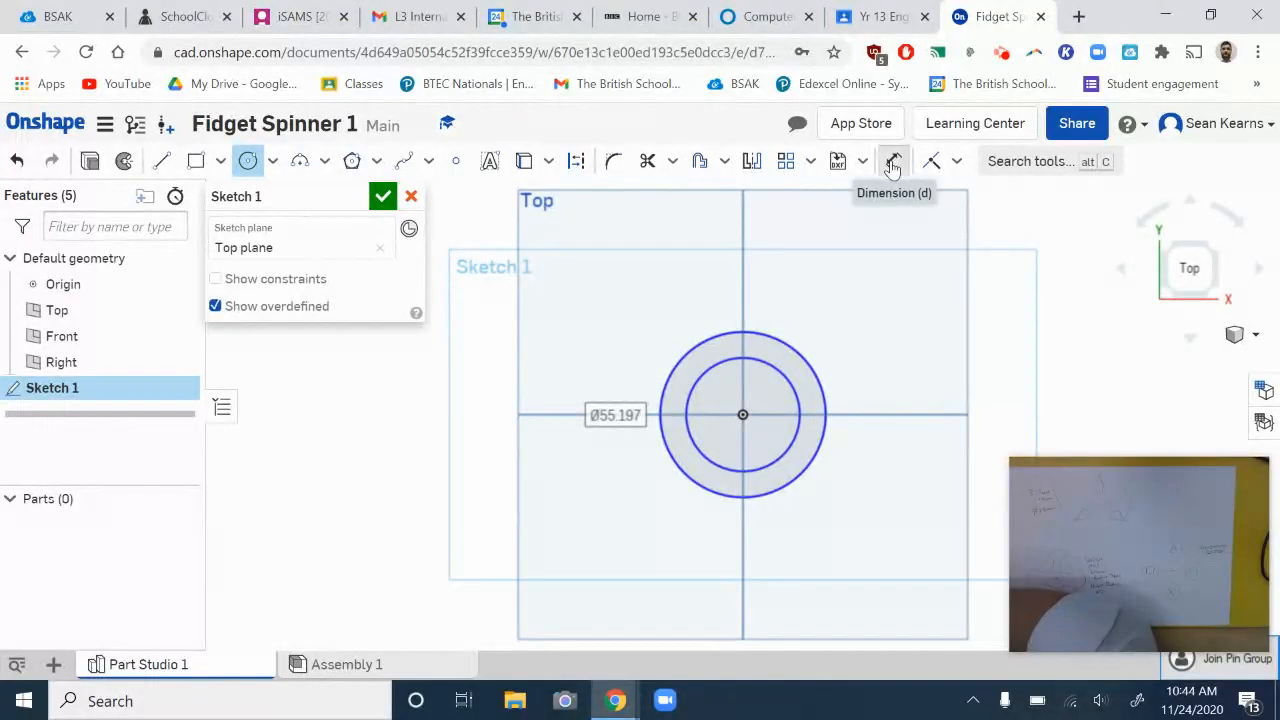
click(782, 372)
click(870, 296)
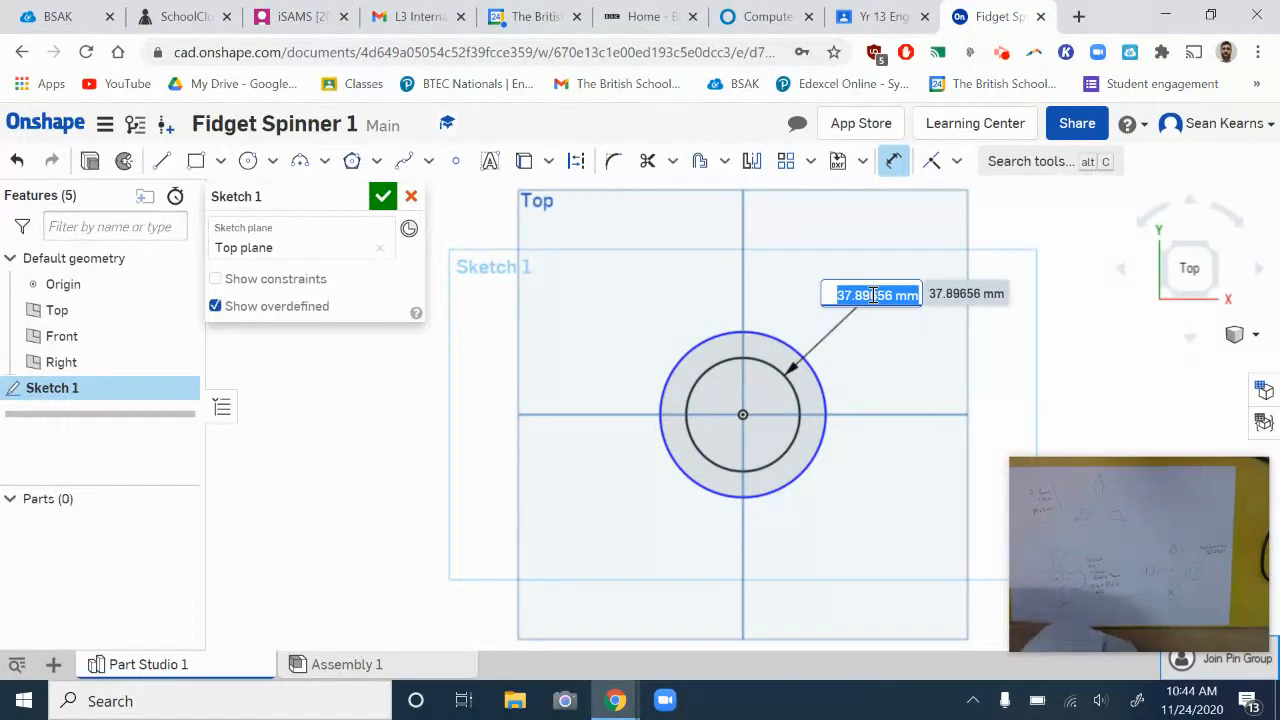
text(22)
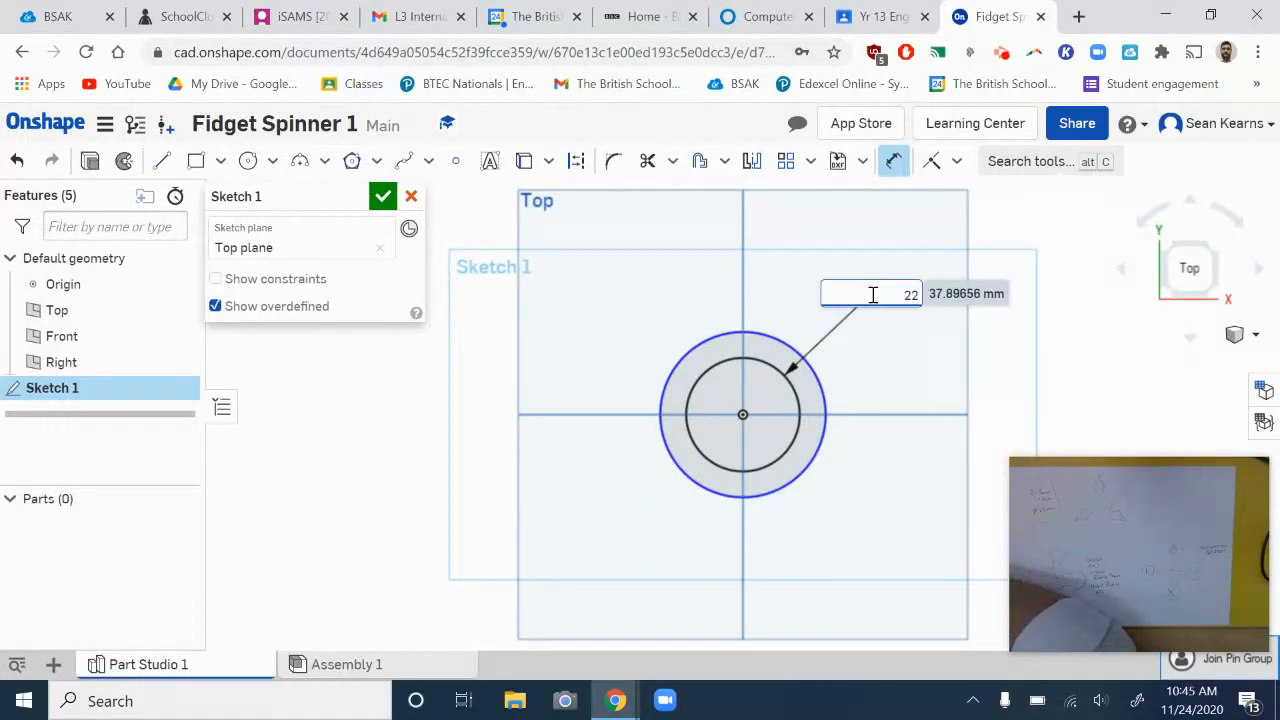
key(Return)
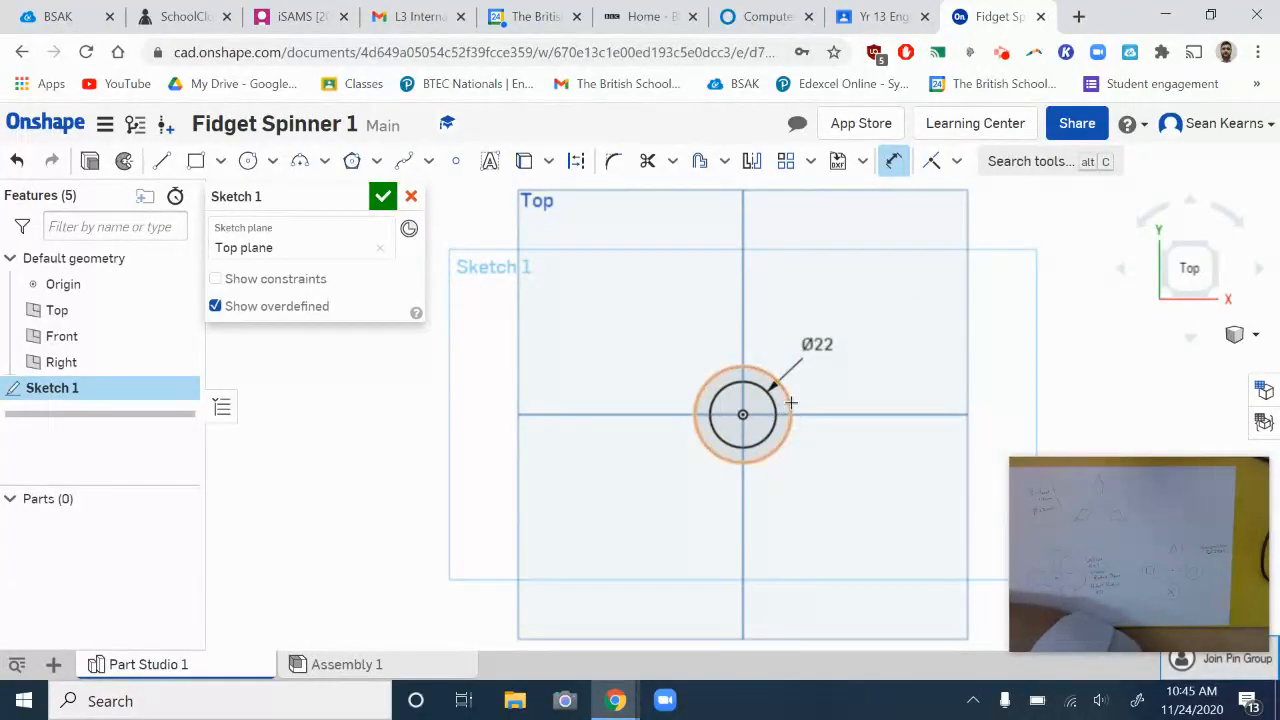
Dimension the outer circle to a diameter of 35 mm.
click(790, 402)
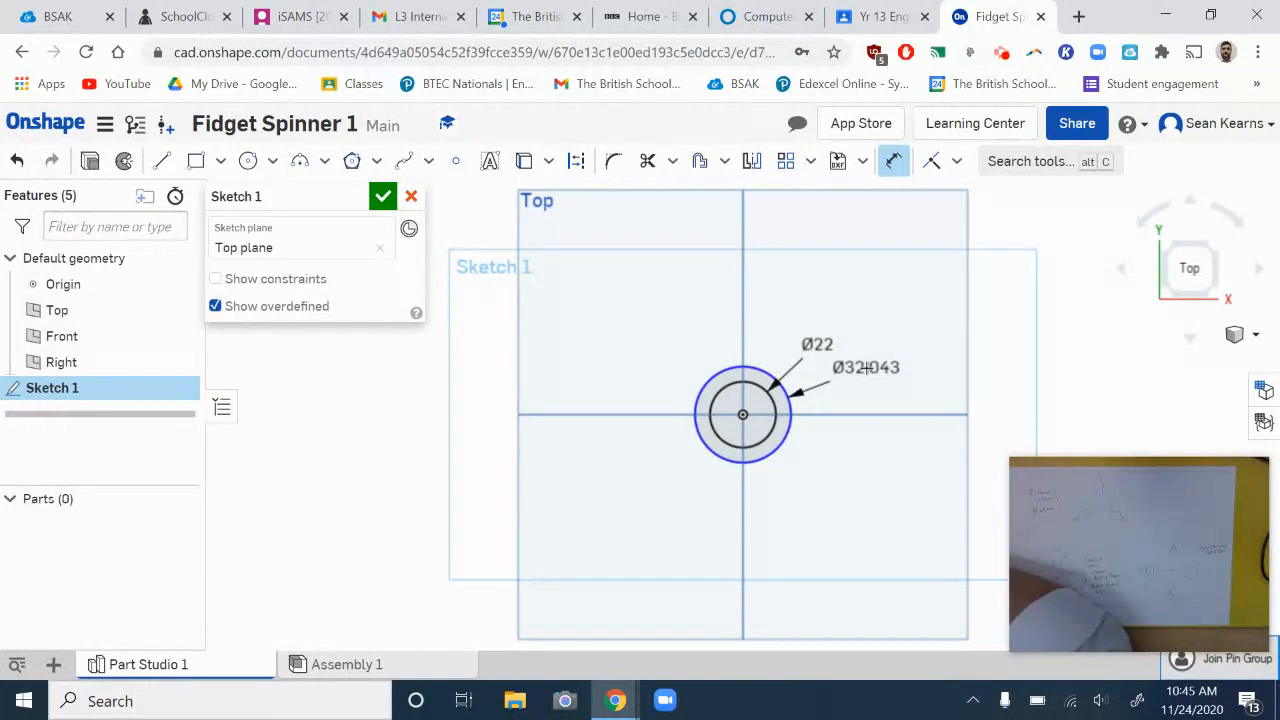
click(866, 368)
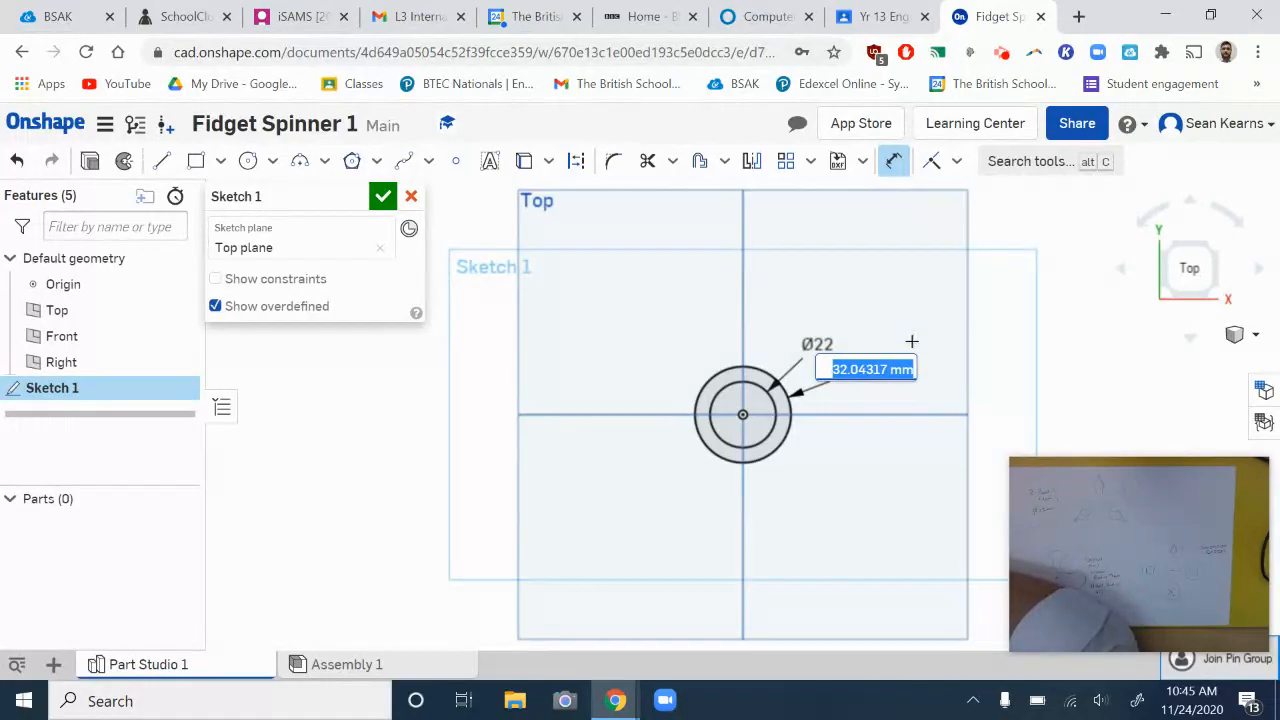
text(35)
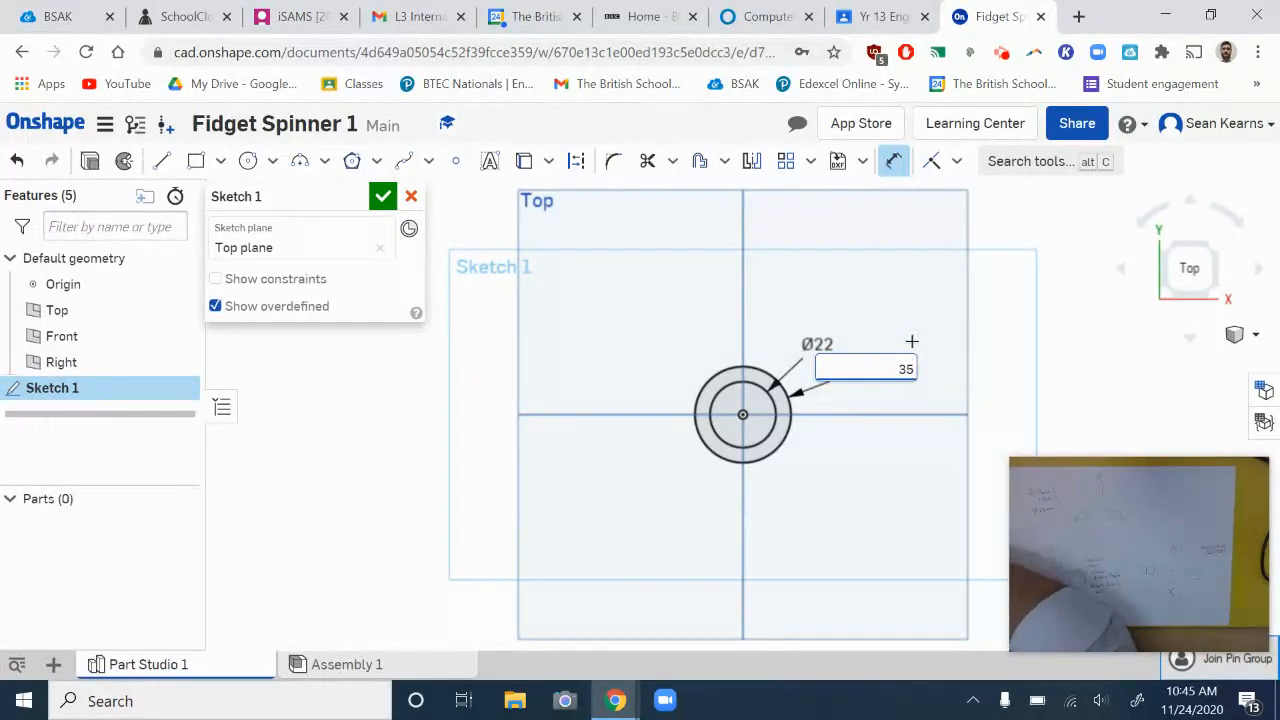
key(Return)
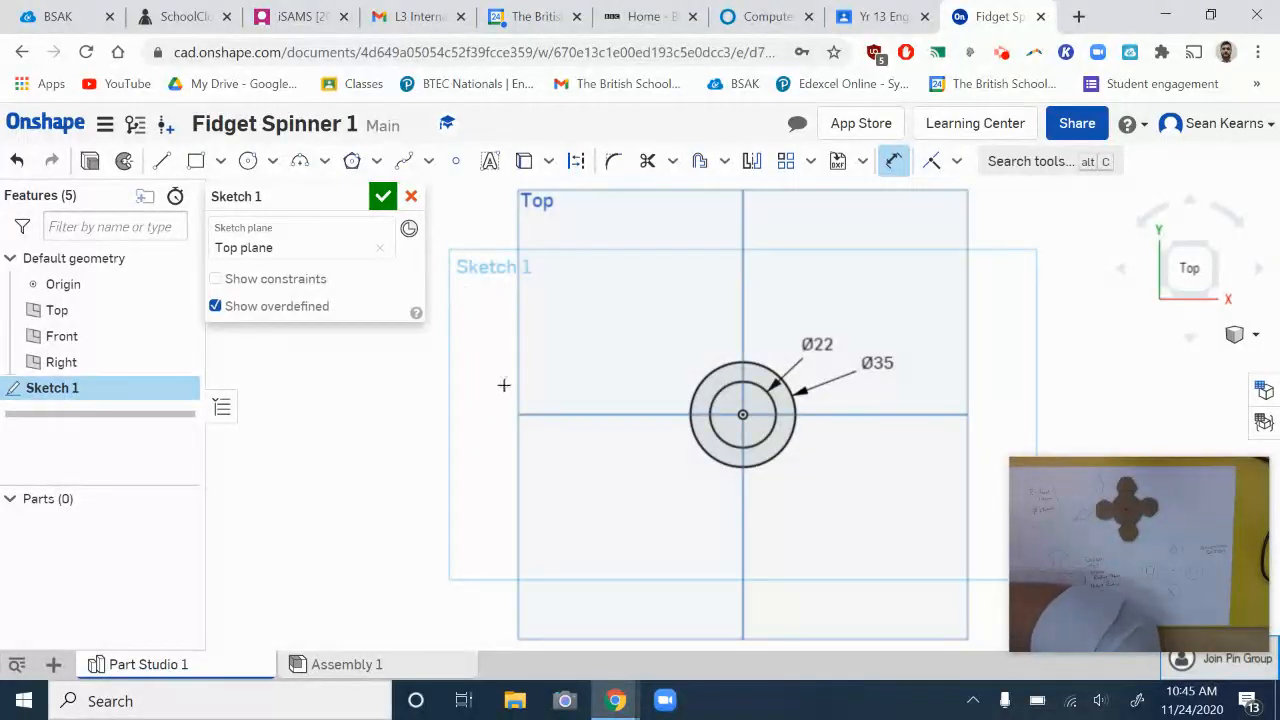
Sketch a third circle centred on the origin, outside the other two and about 108 mm in diameter.
click(249, 164)
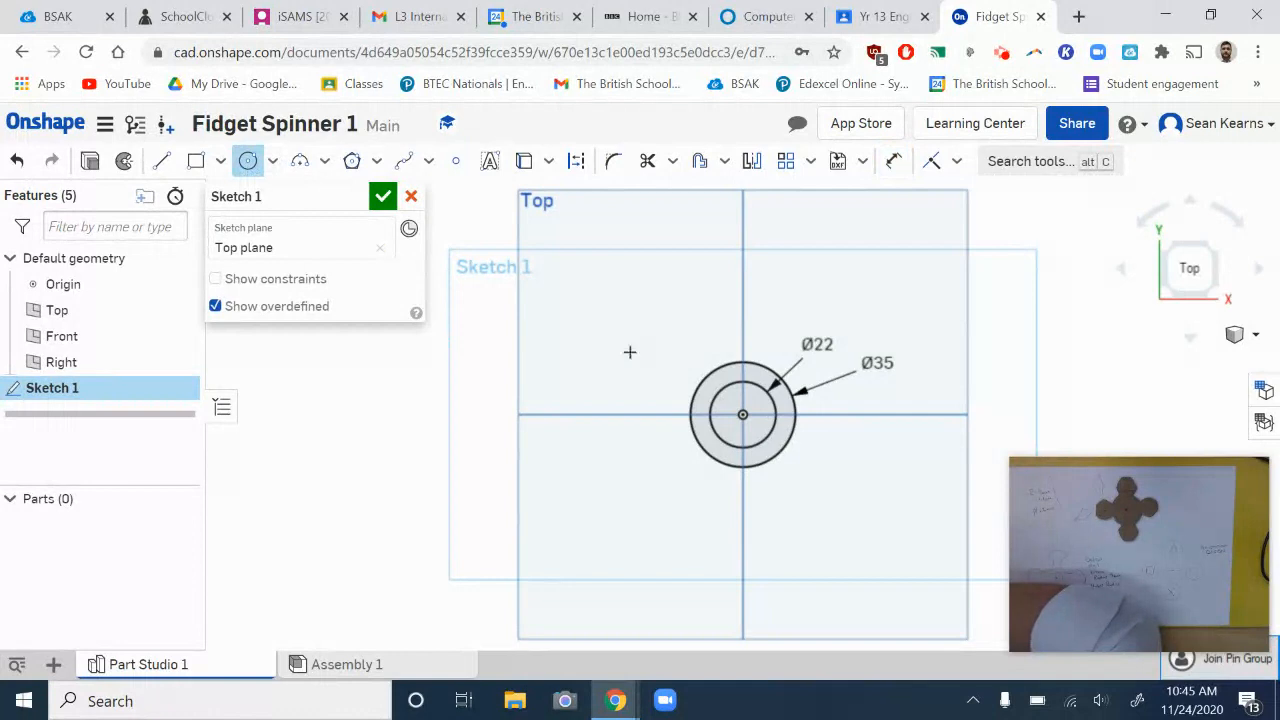
click(745, 406)
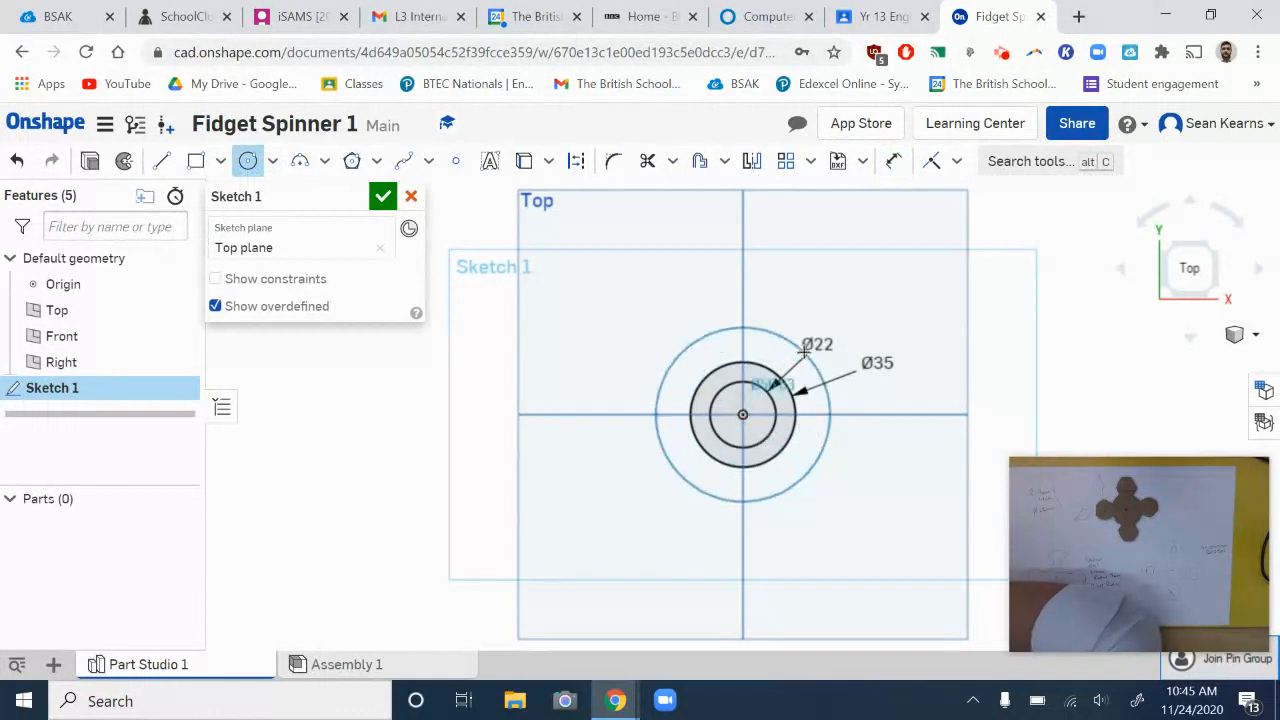
click(869, 317)
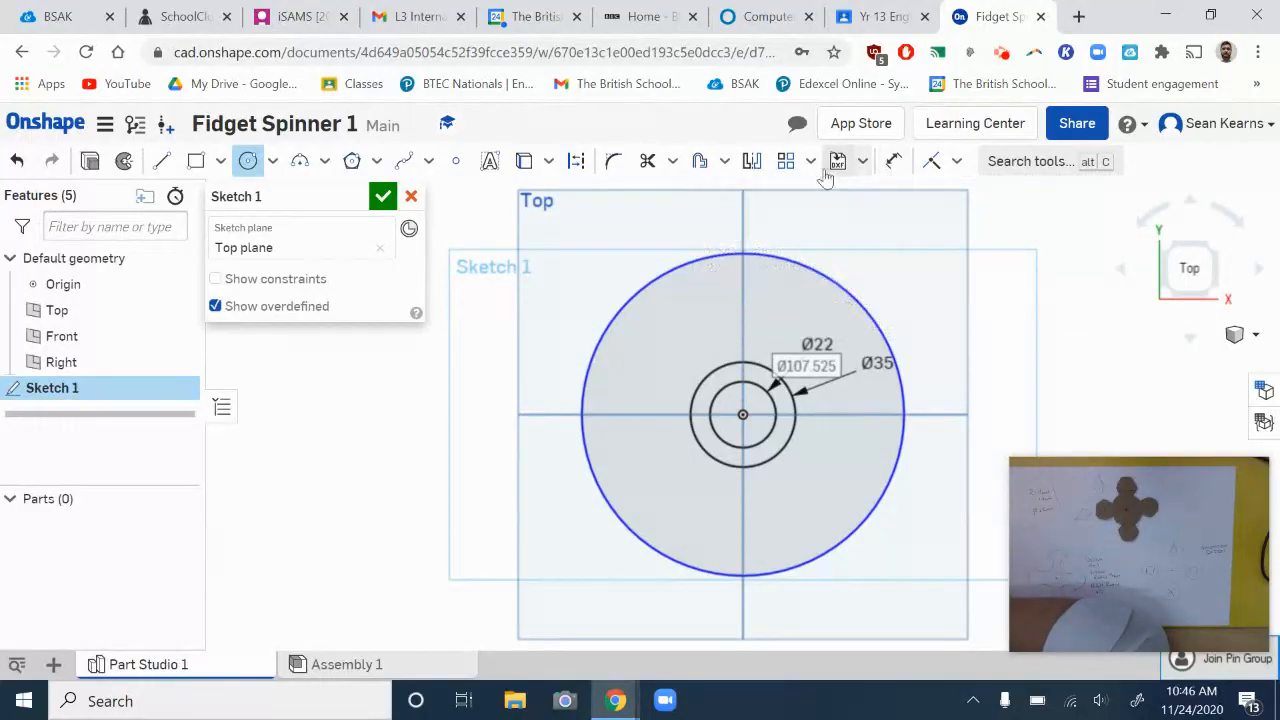
Dimension the new outermost circle to a diameter of 80 mm and convert it to construction geometry.
click(896, 163)
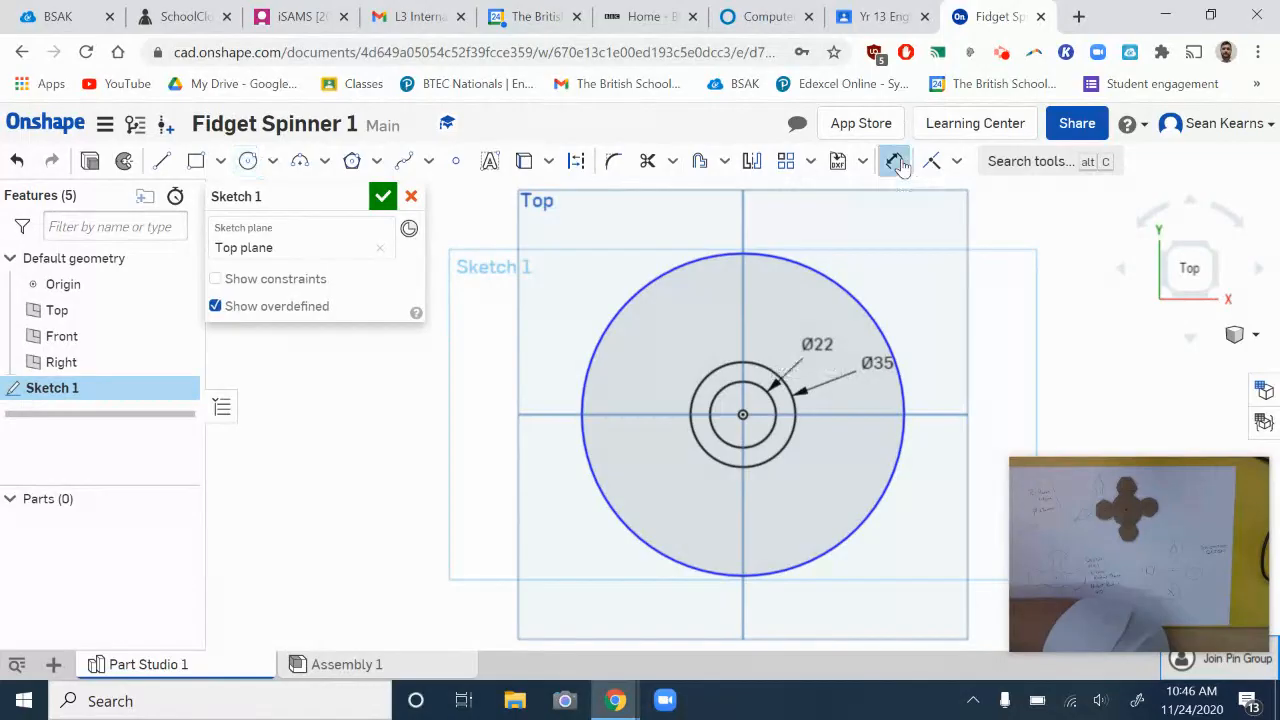
click(870, 313)
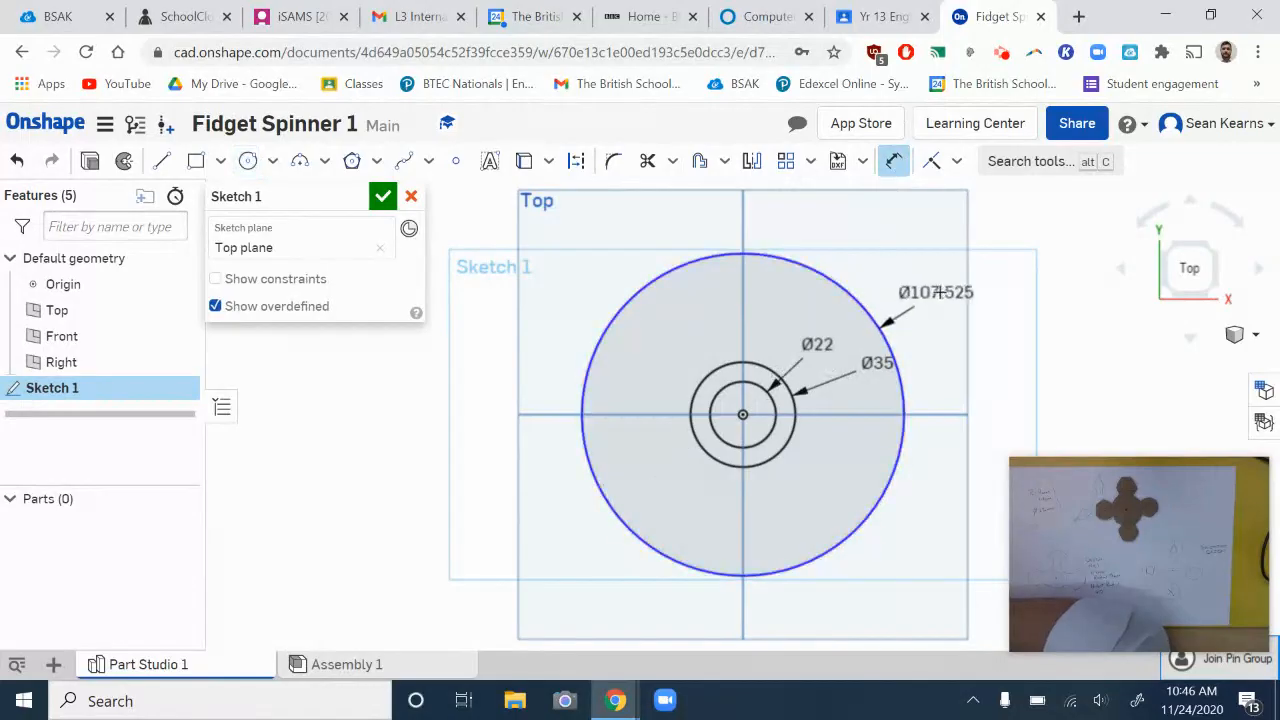
click(945, 289)
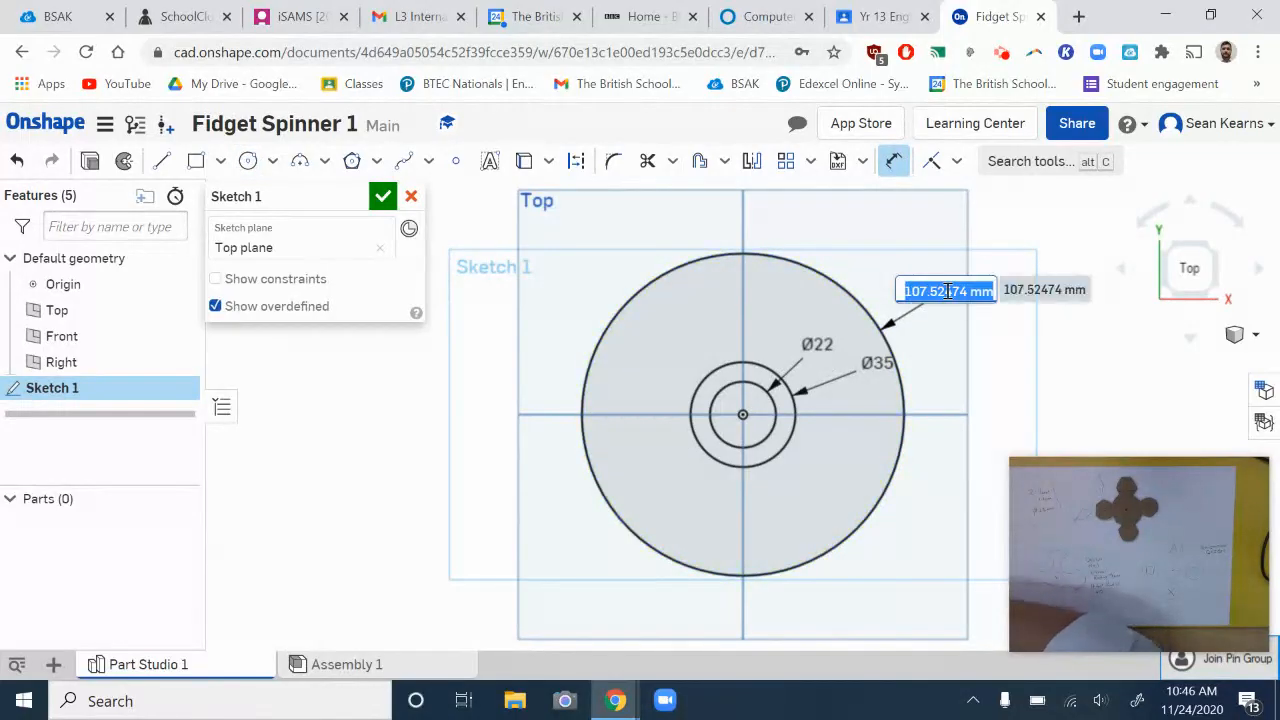
text(90)
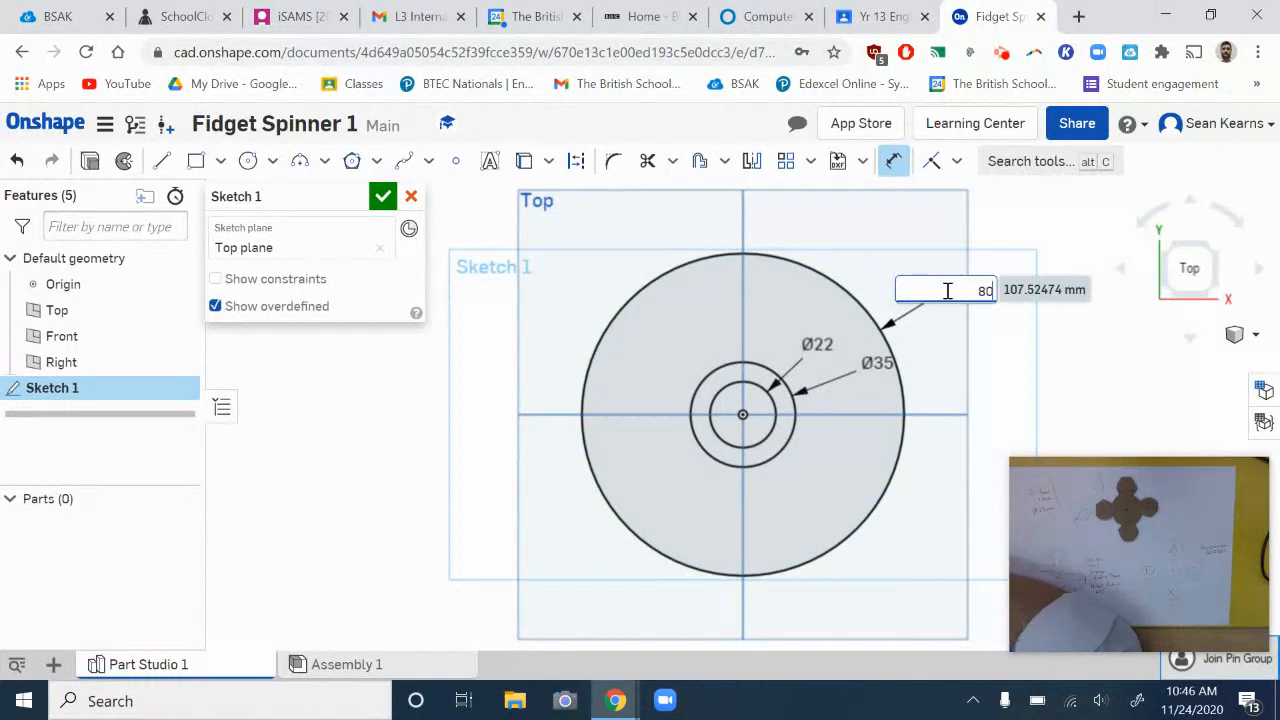
key(Return)
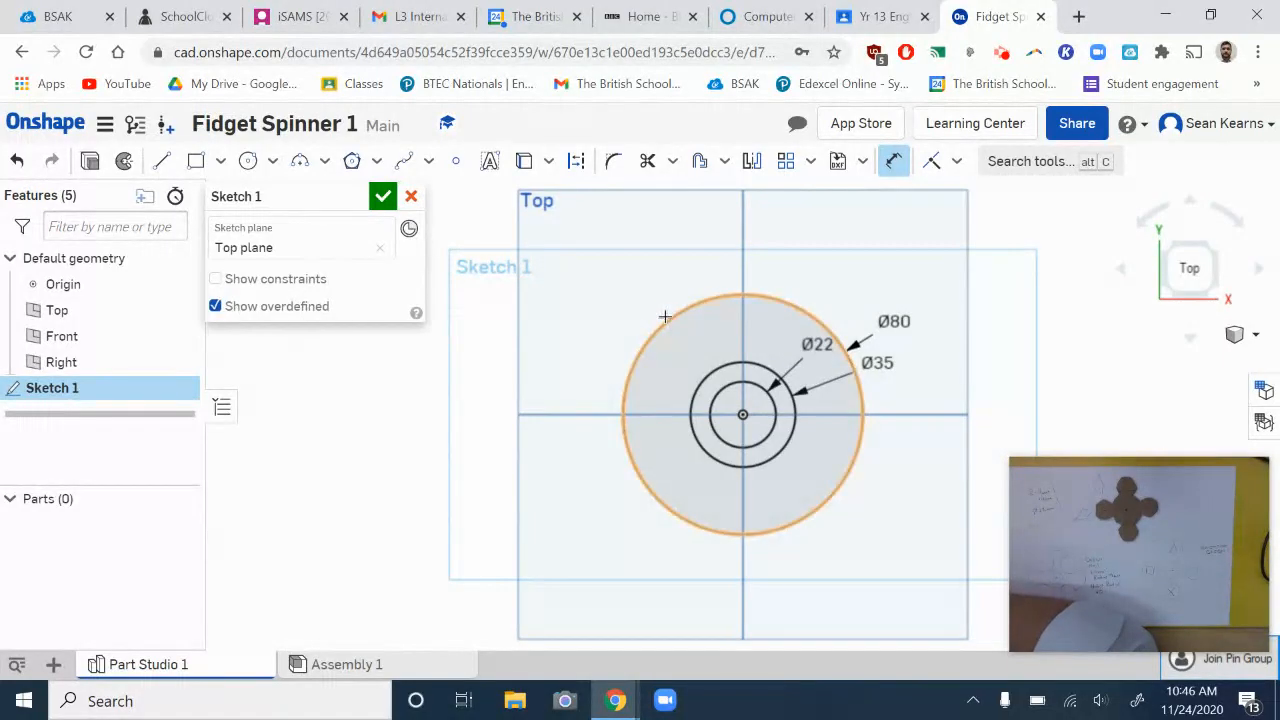
key(Escape)
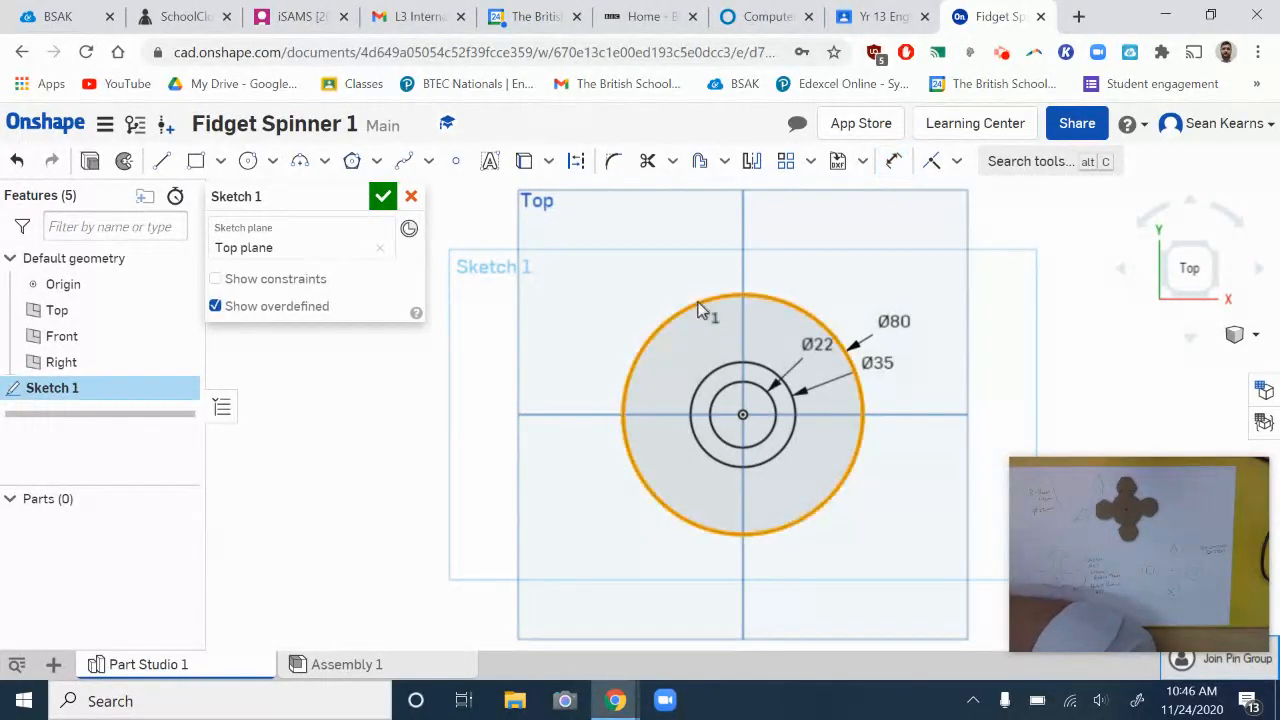
click(572, 170)
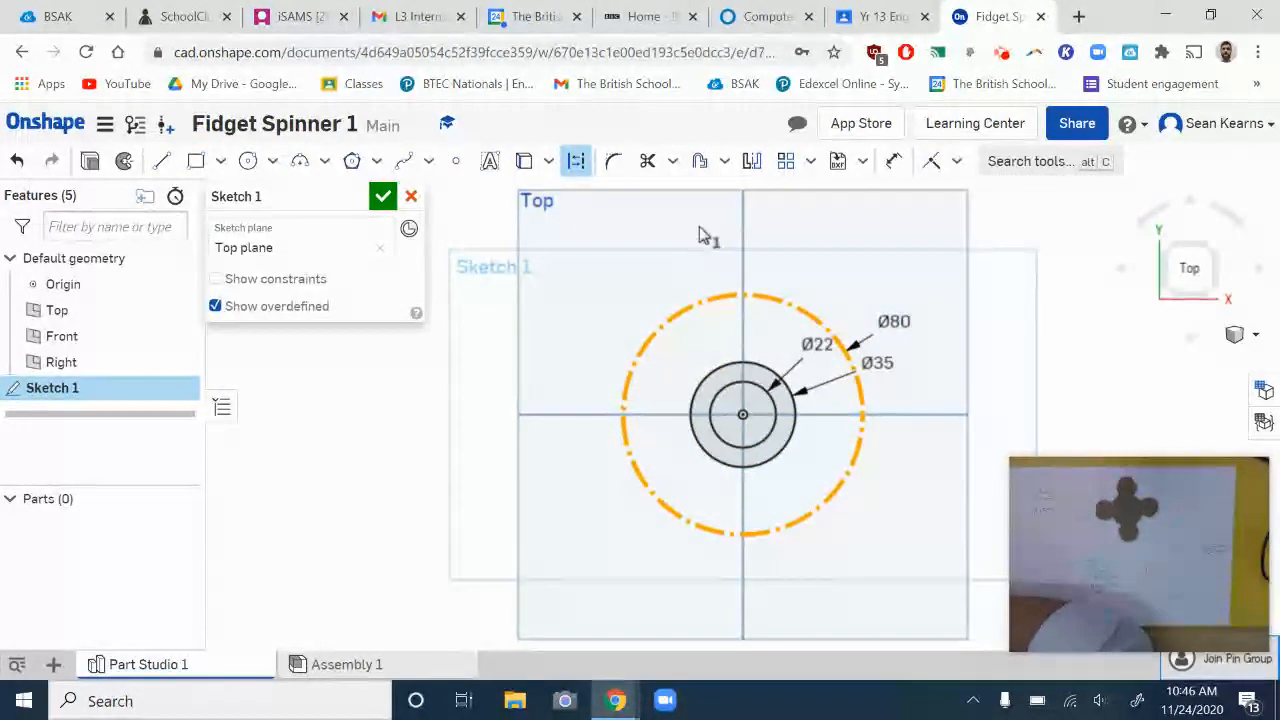
Sketch a circle about 24 mm in diameter on the horizontal axis left of the origin, between the 35 mm circle and the construction circle.
click(248, 161)
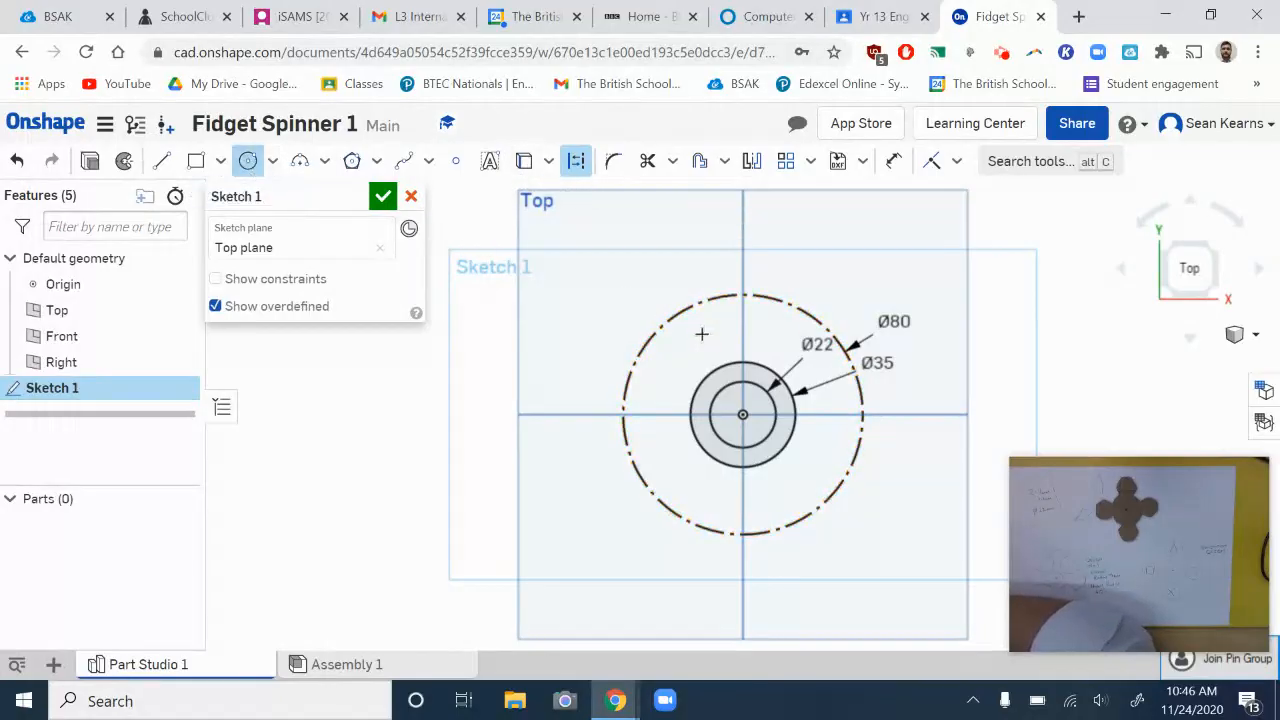
click(658, 414)
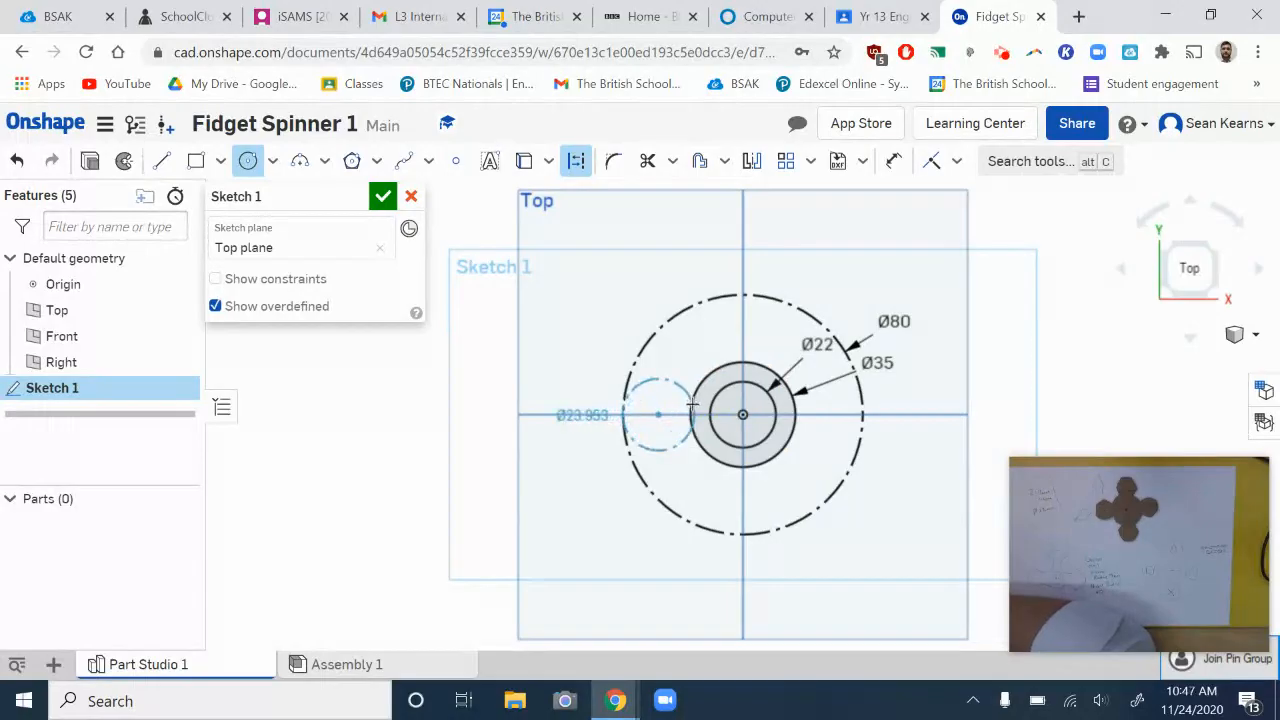
click(692, 404)
key(Escape)
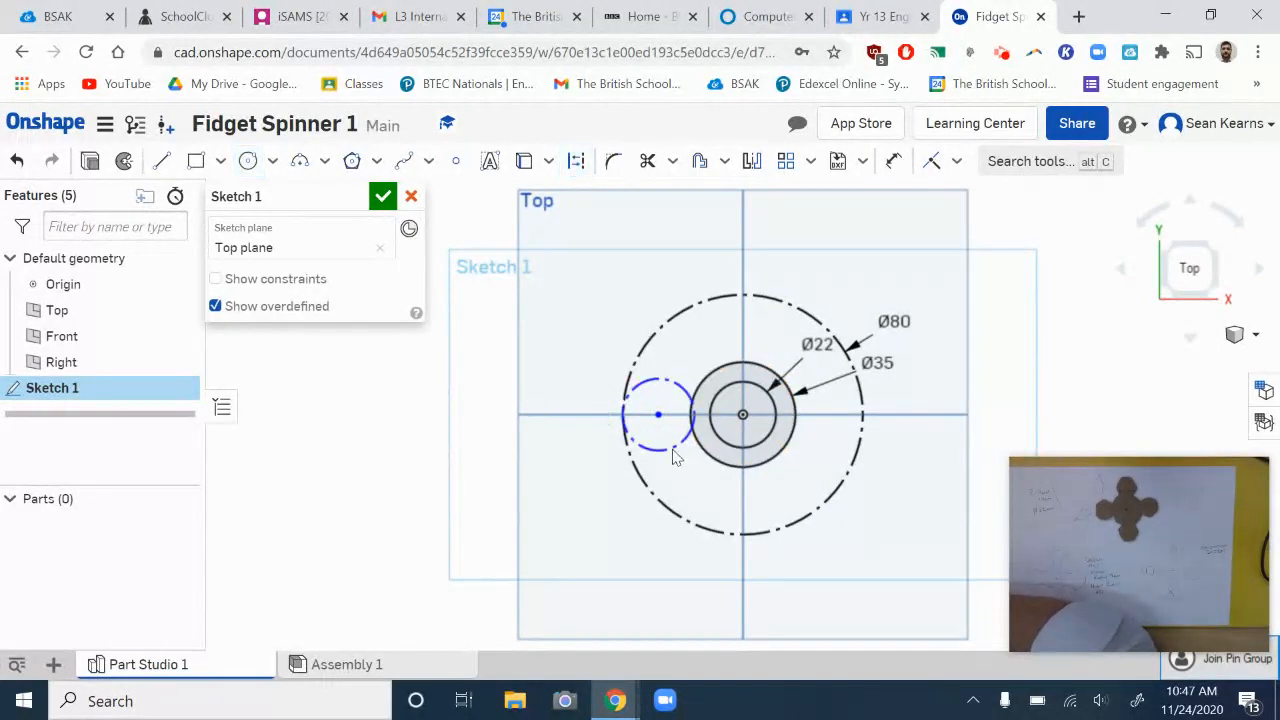
Convert the small circle left of the origin from construction to regular geometry.
click(640, 393)
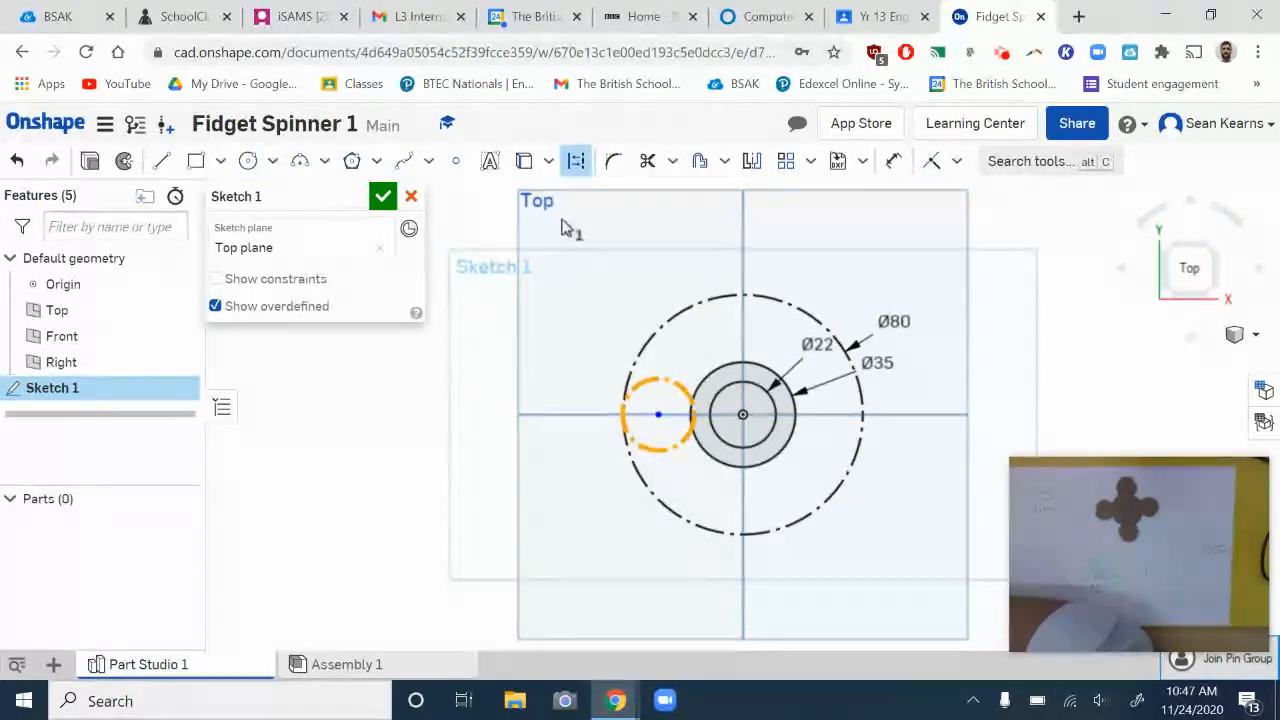
click(577, 162)
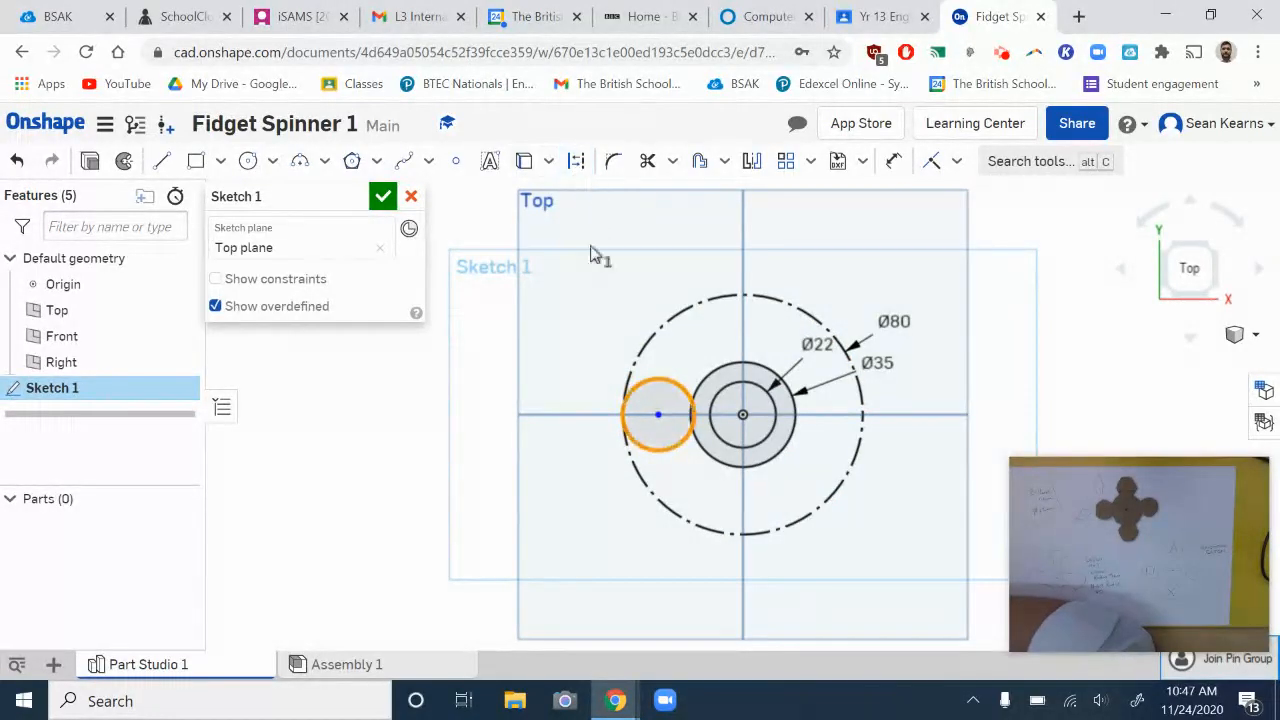
click(437, 431)
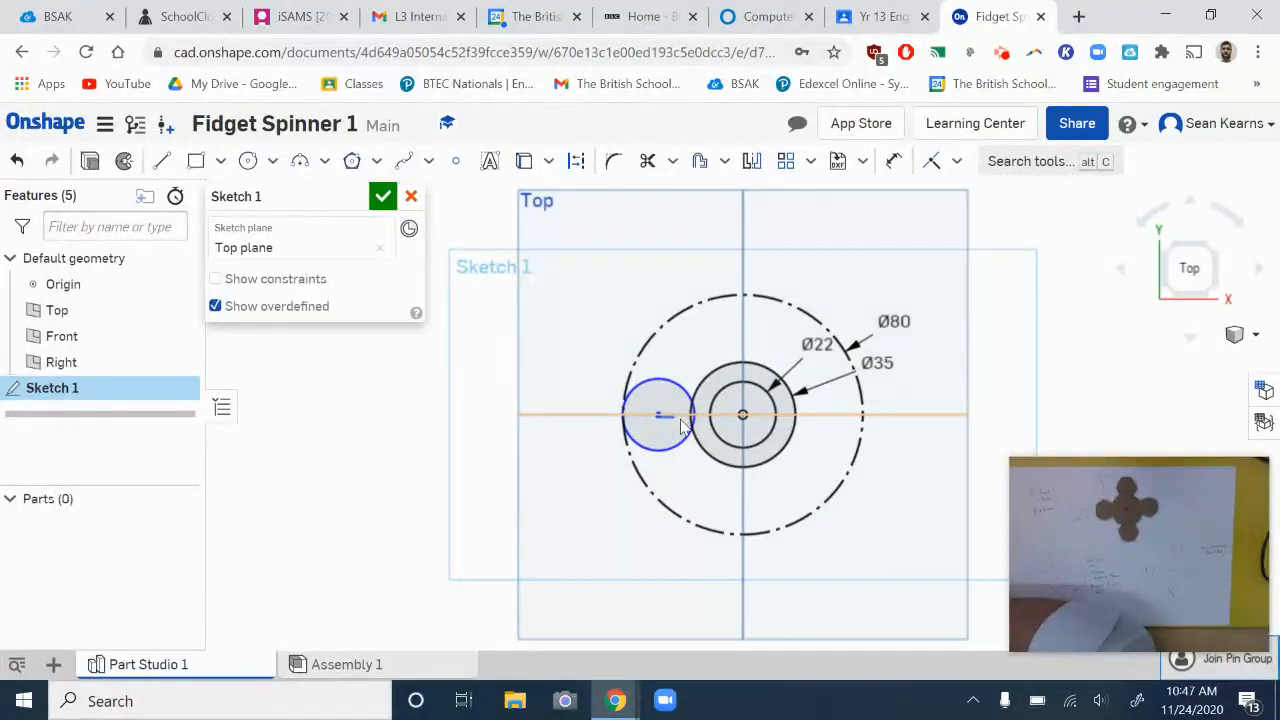
Move the small circle slightly towards the origin, enlarge it to overlap the 35 mm circle, and dimension its diameter to 28 mm.
mouse_move(652, 418)
mouse_down()
mouse_move(671, 420)
mouse_move(651, 426)
mouse_move(665, 432)
mouse_up()
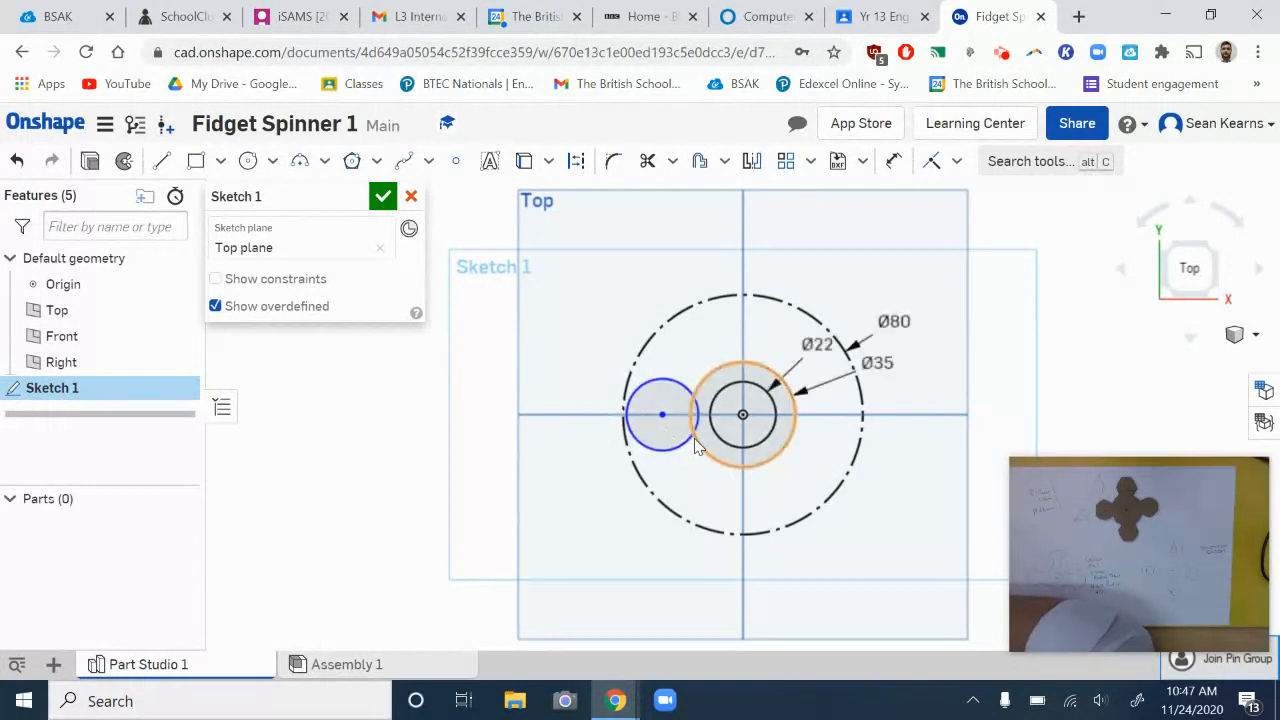
mouse_move(688, 445)
mouse_down()
mouse_move(706, 466)
mouse_move(689, 452)
mouse_up()
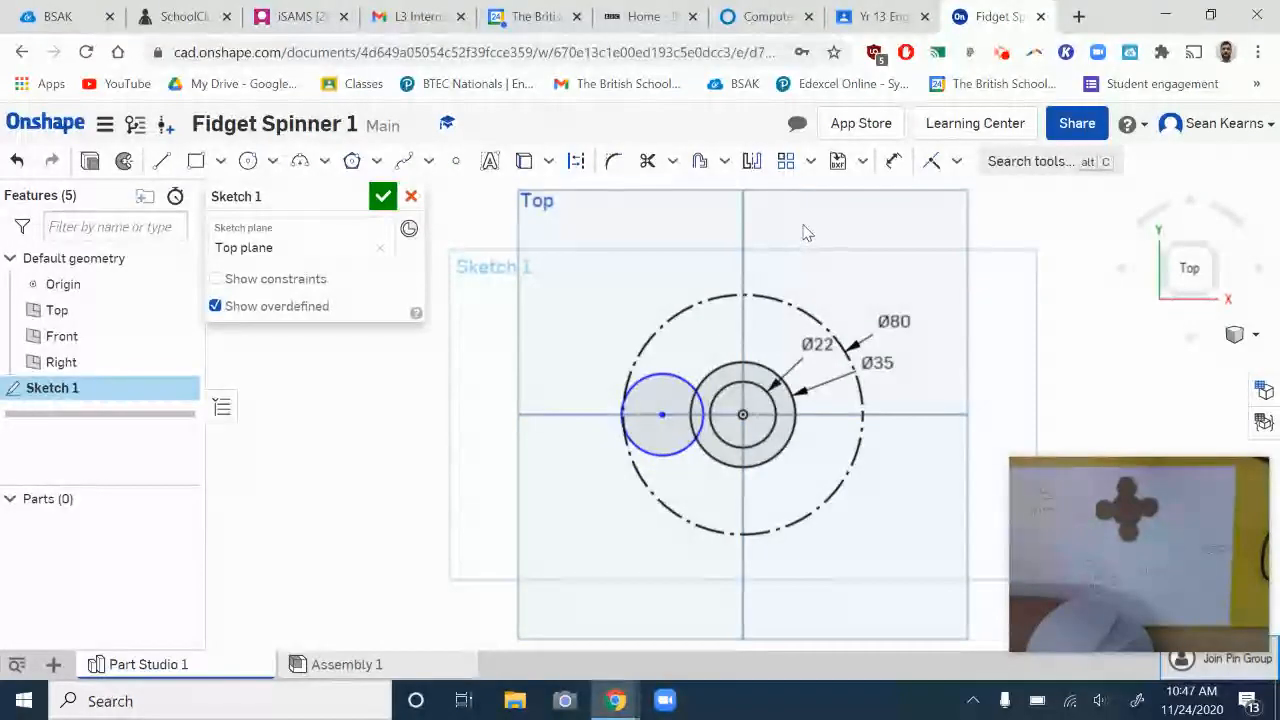
click(893, 161)
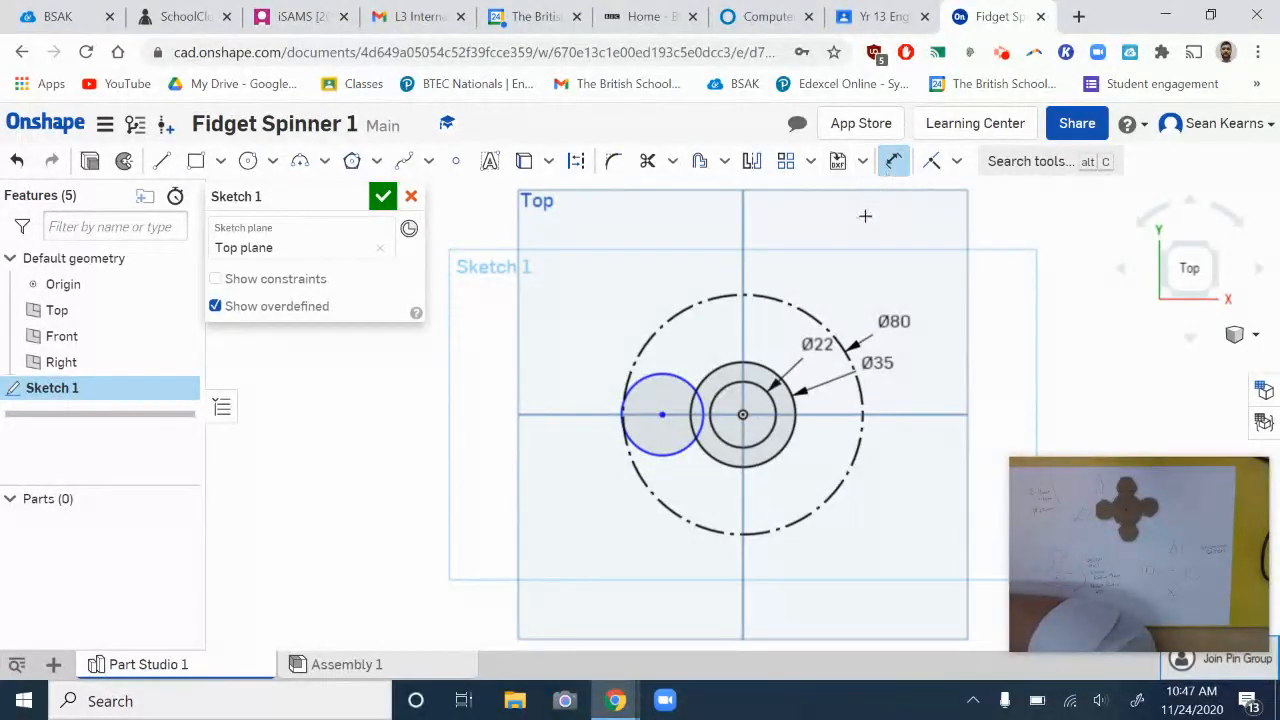
click(681, 379)
click(606, 316)
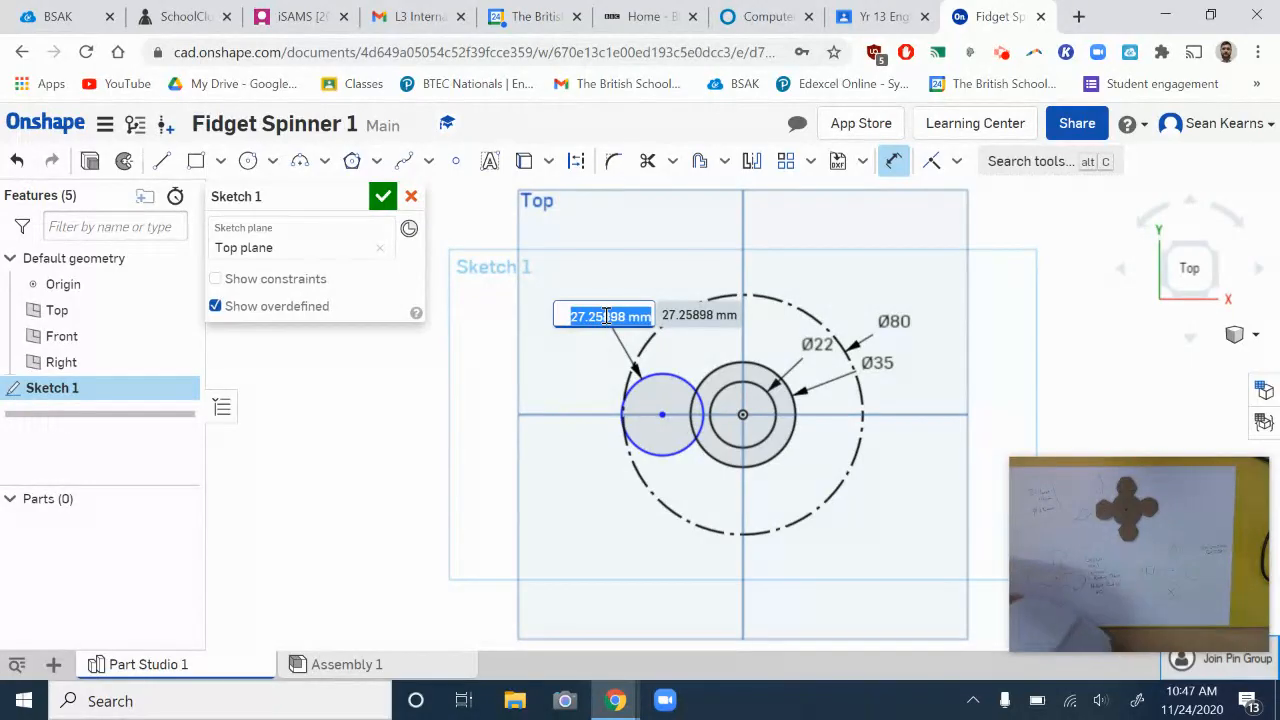
text(28)
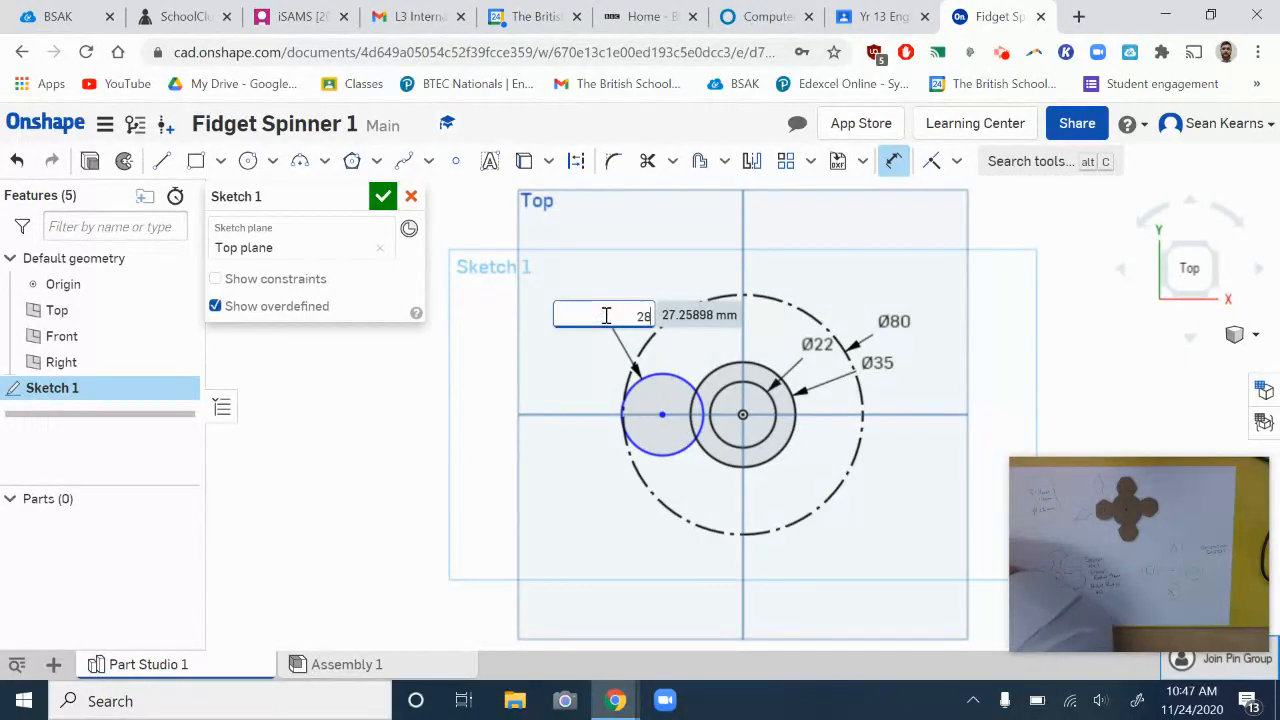
key(Return)
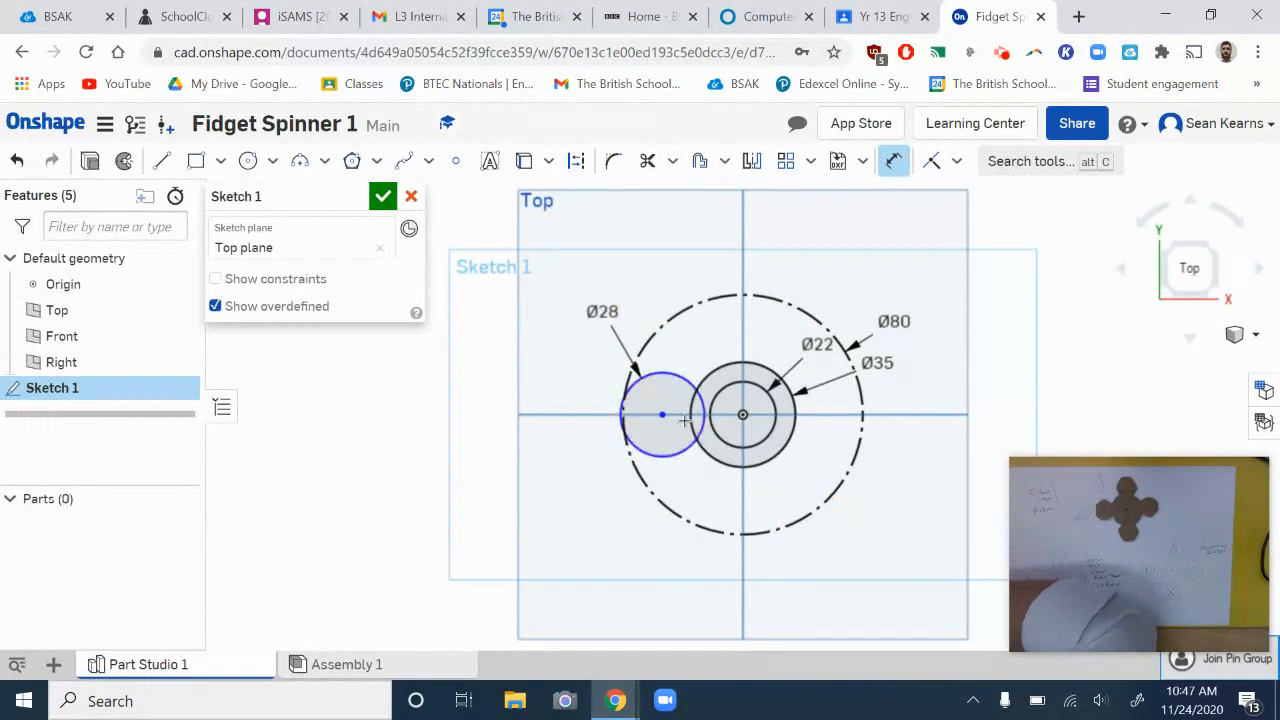
Dimension the horizontal distance between the 28 mm circle's centre and the origin to 26 mm.
click(740, 416)
click(740, 250)
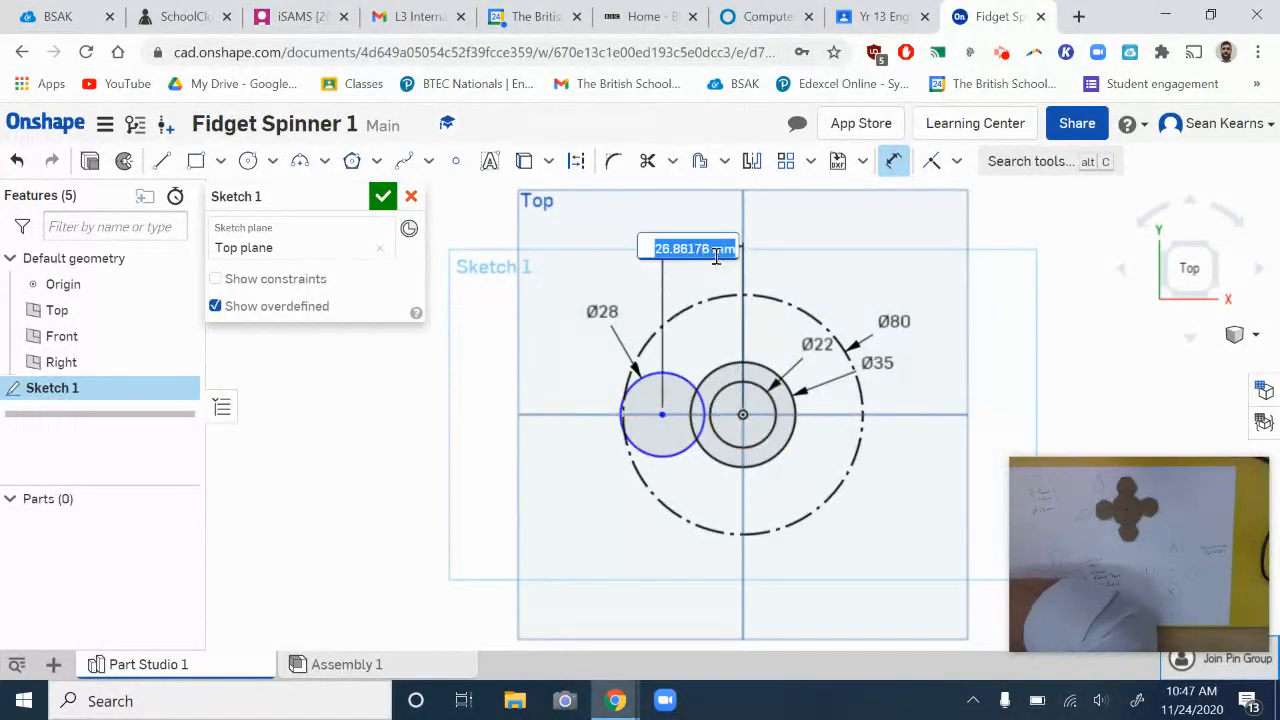
text(2)
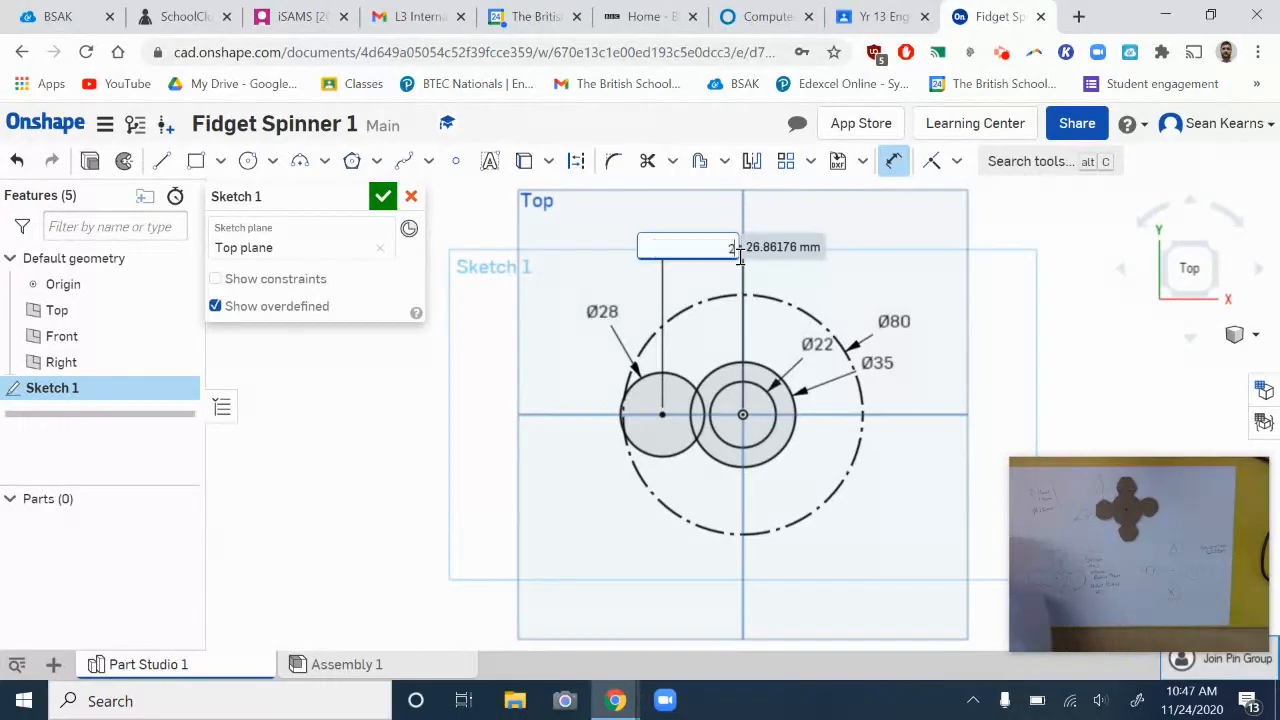
text(6)
key(Return)
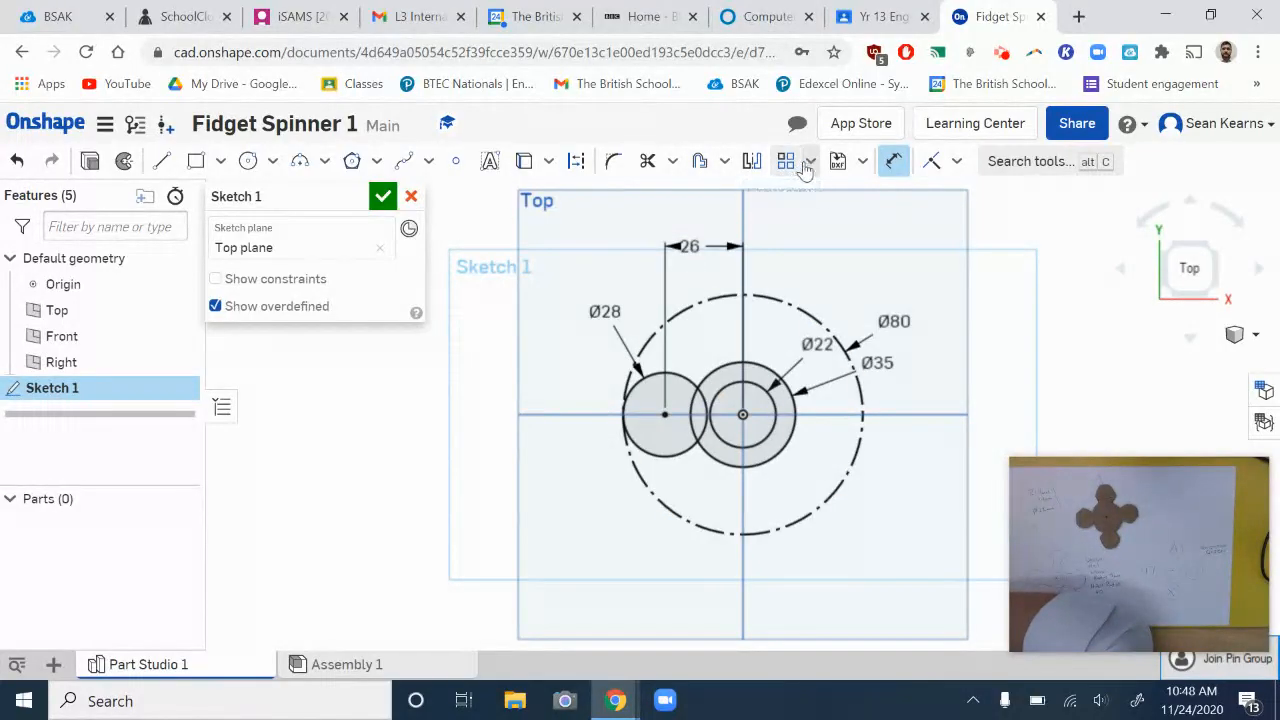
Set up a circular pattern of the 28 mm circle around the origin with 4 instances.
click(809, 162)
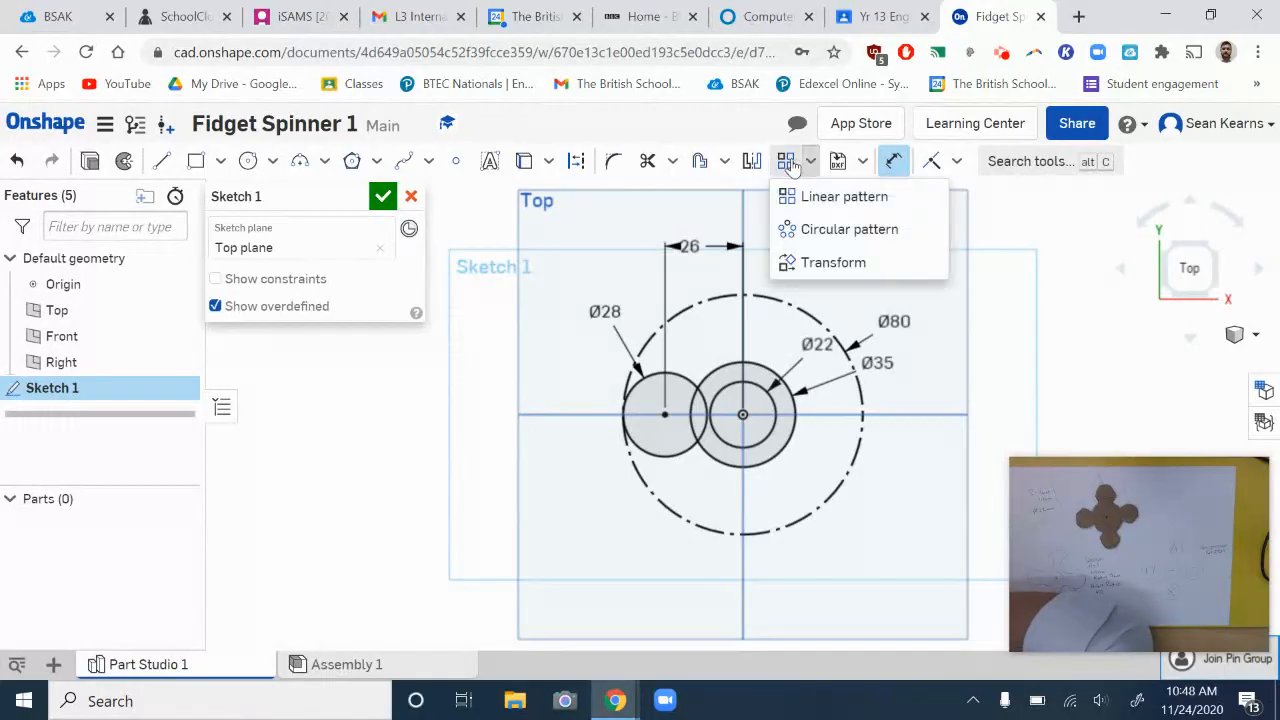
click(829, 232)
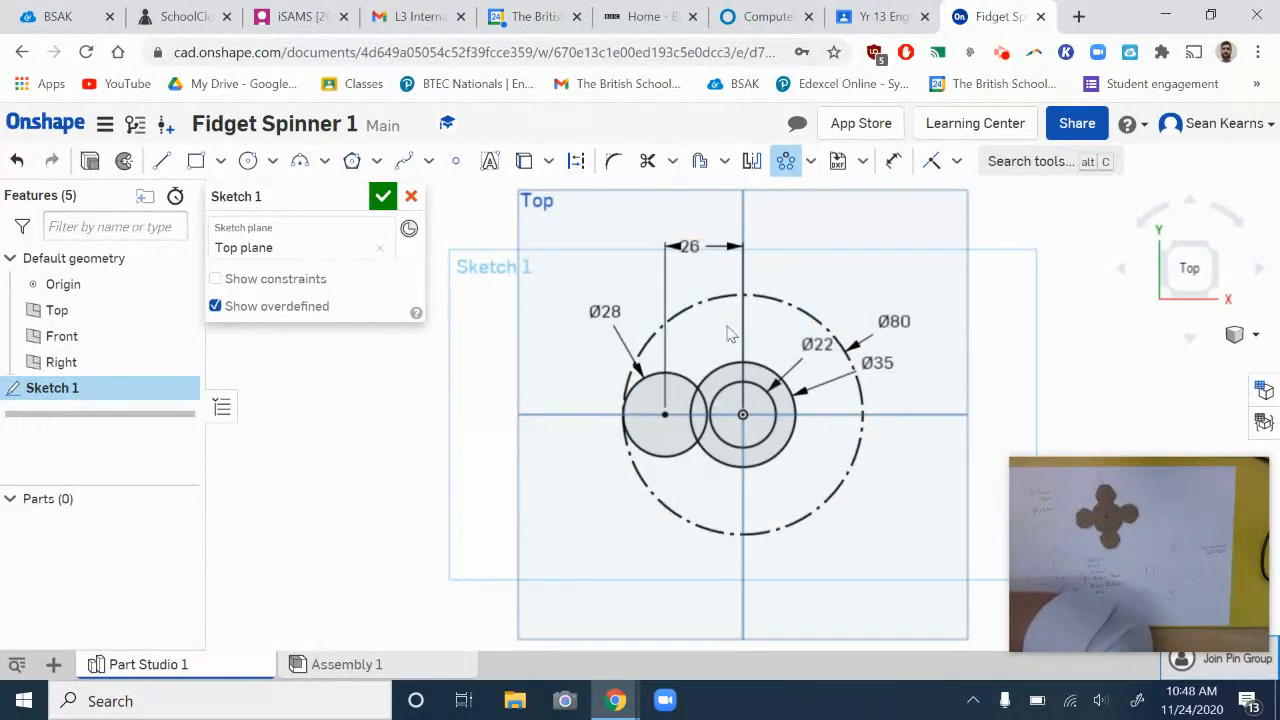
click(686, 383)
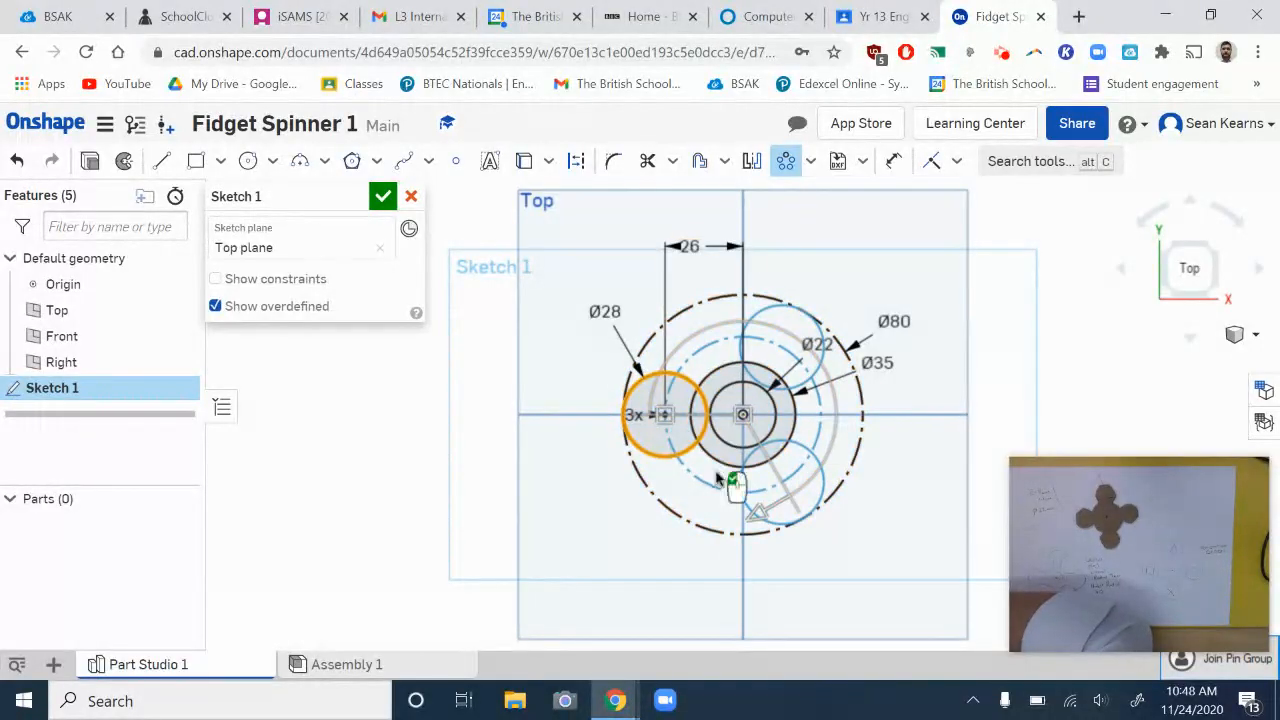
double_click(634, 414)
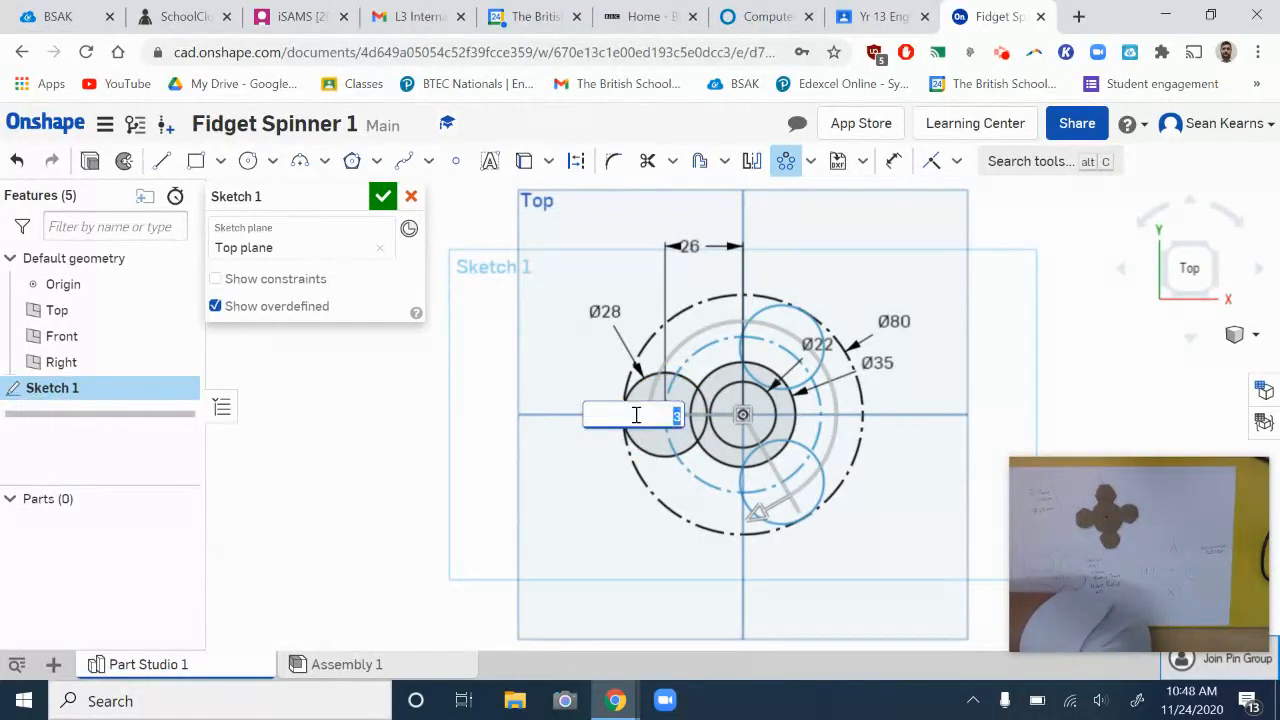
text(4)
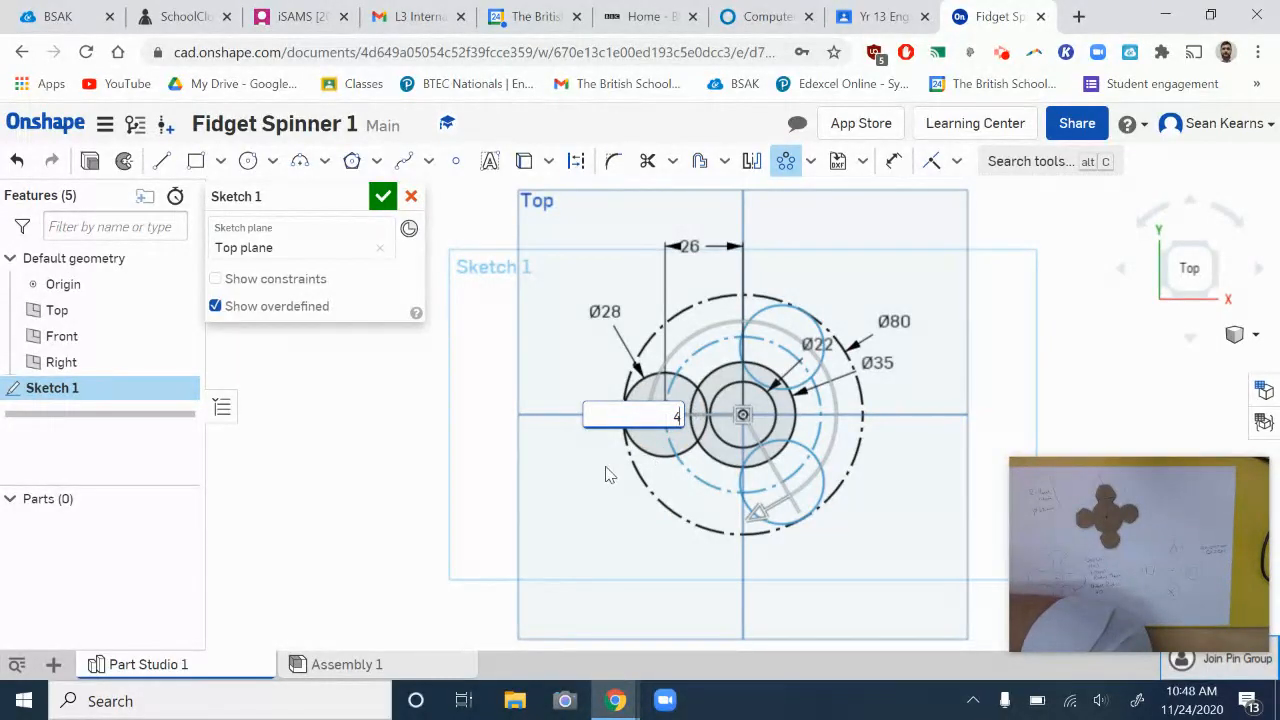
key(Return)
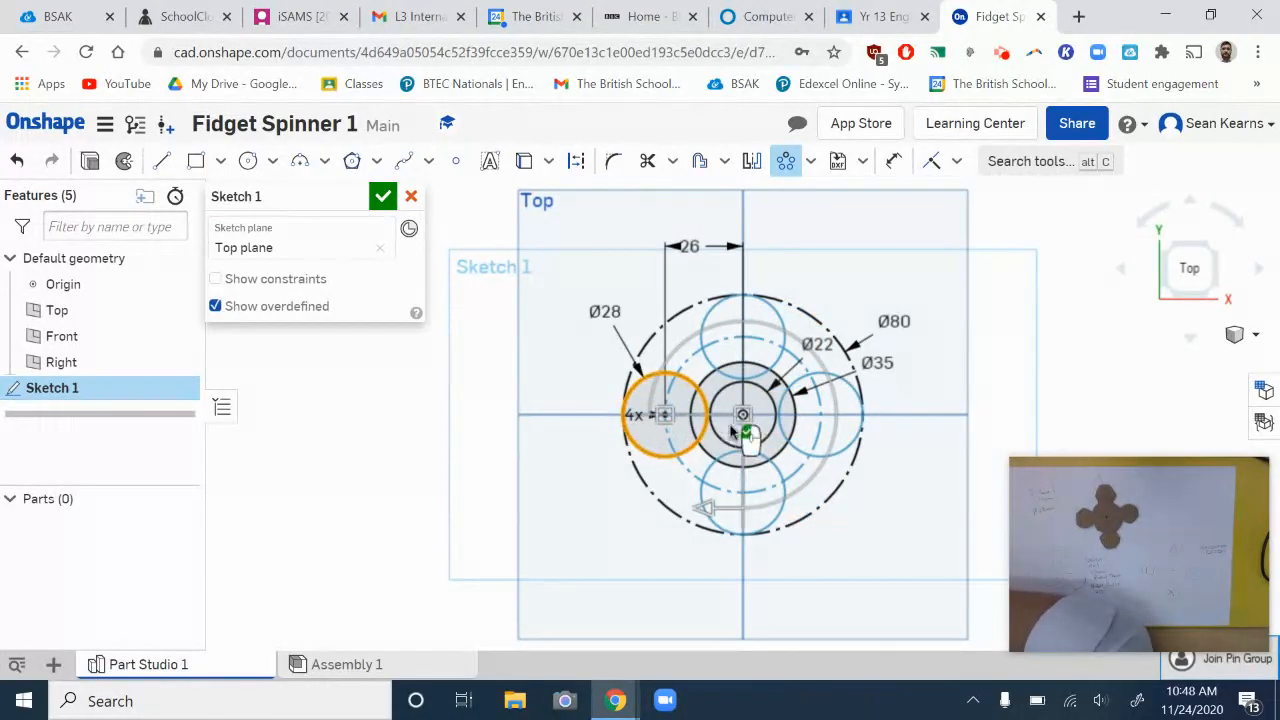
Try 2 instances in the circular pattern, and set the count back to 4.
double_click(632, 421)
text(2)
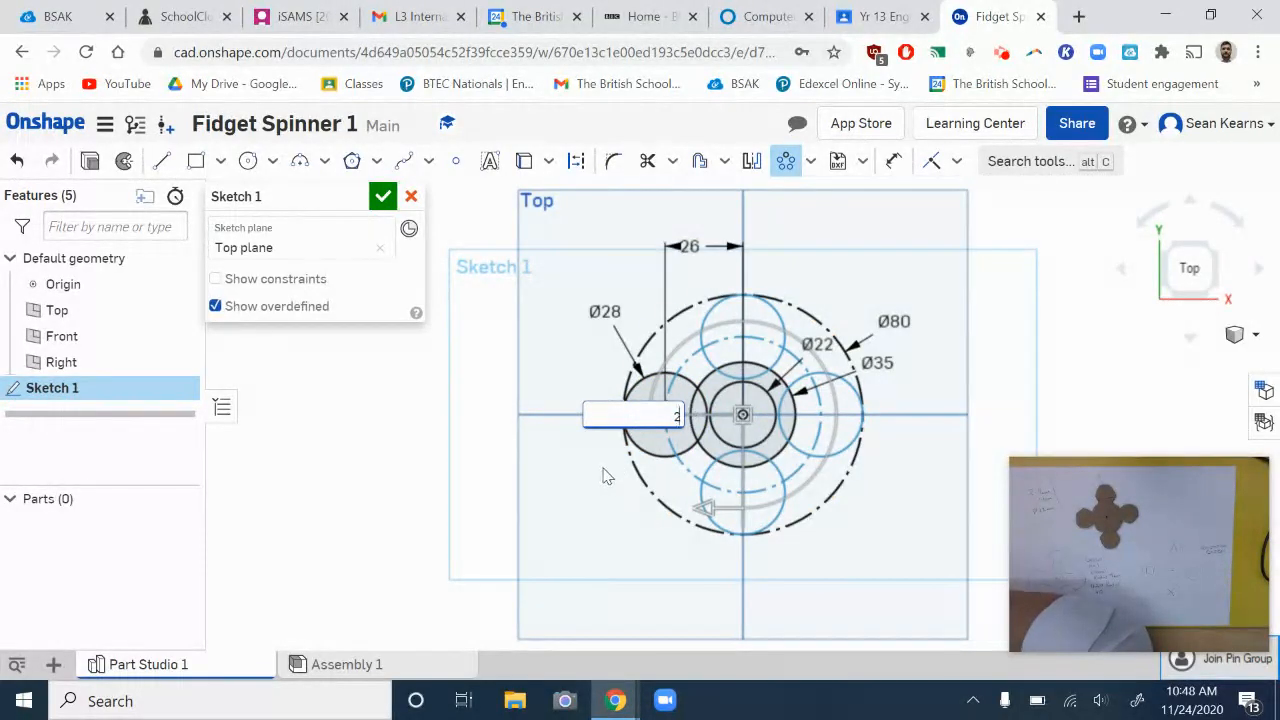
key(Return)
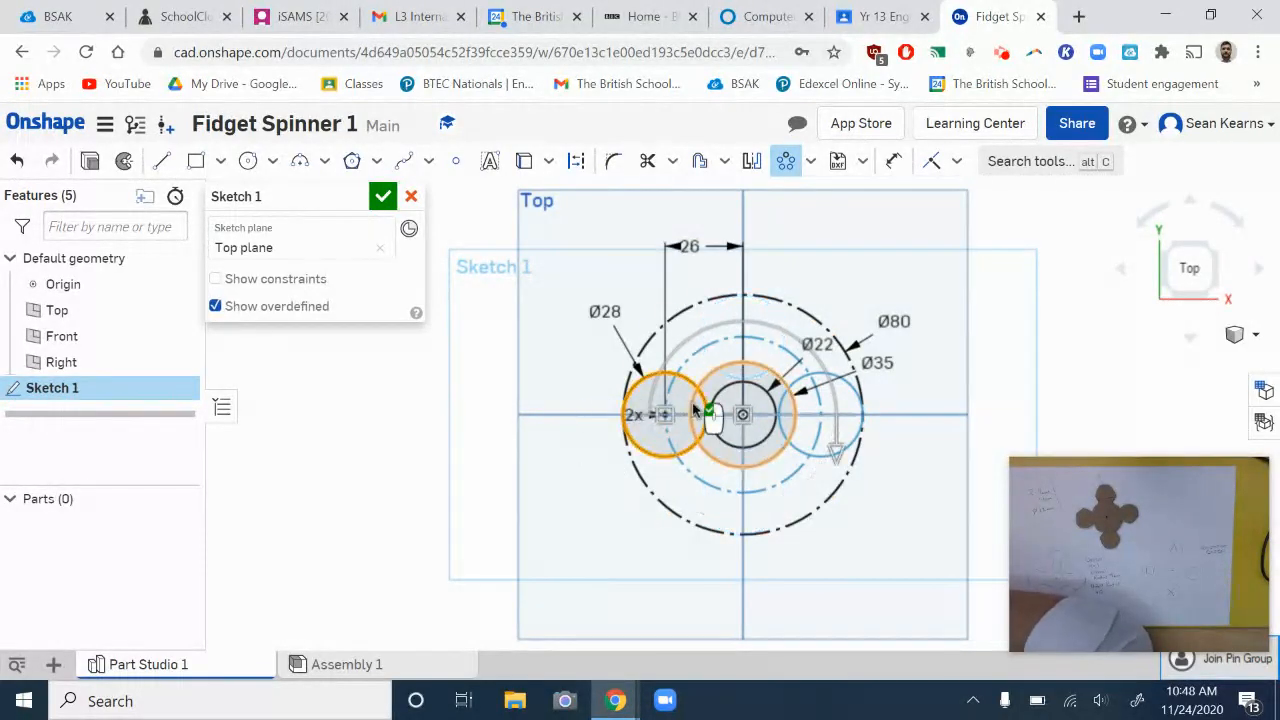
double_click(640, 416)
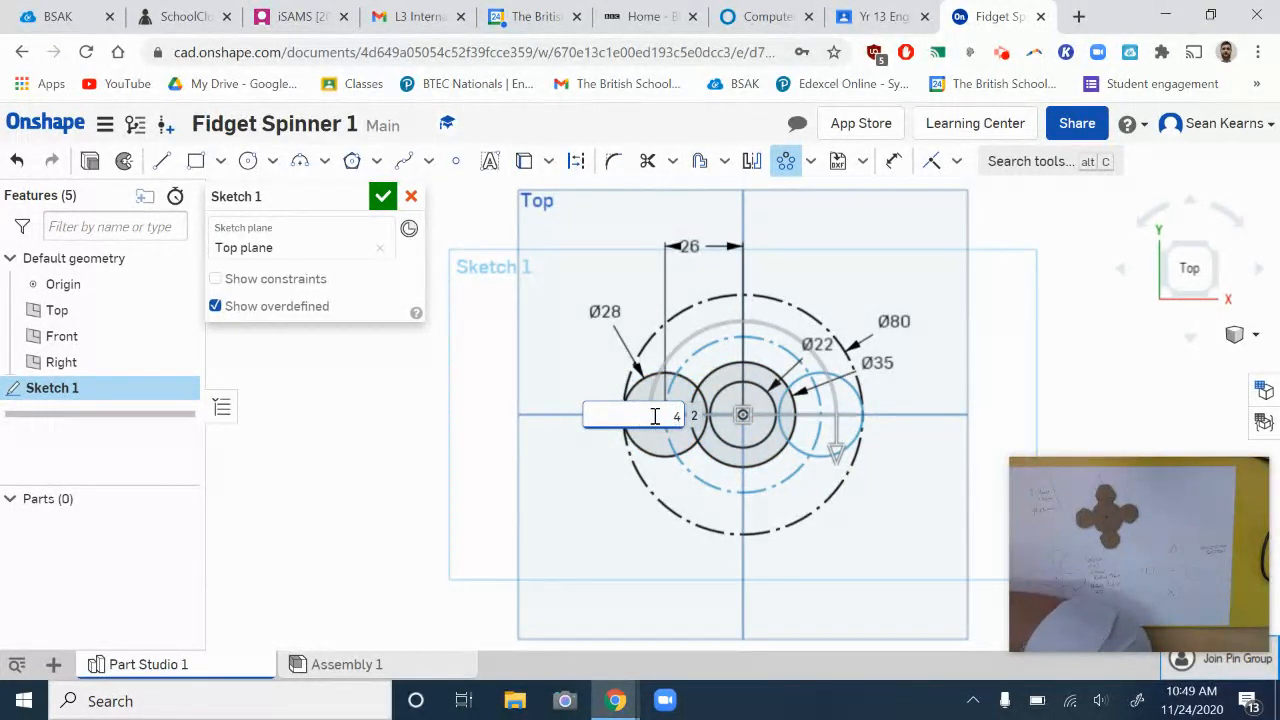
key(Return)
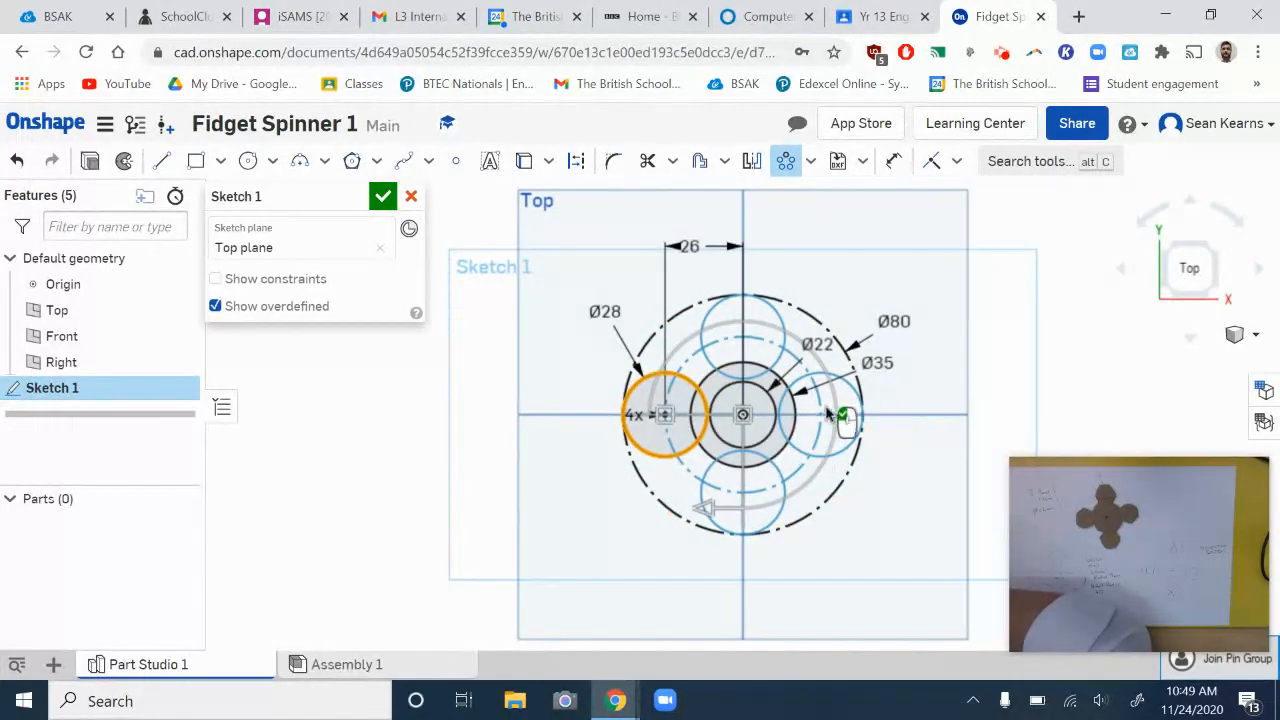
Finish the circular pattern and move the 35, 80, 22, 26 and 28 mm dimension labels outwards, clear of the circles.
click(1028, 400)
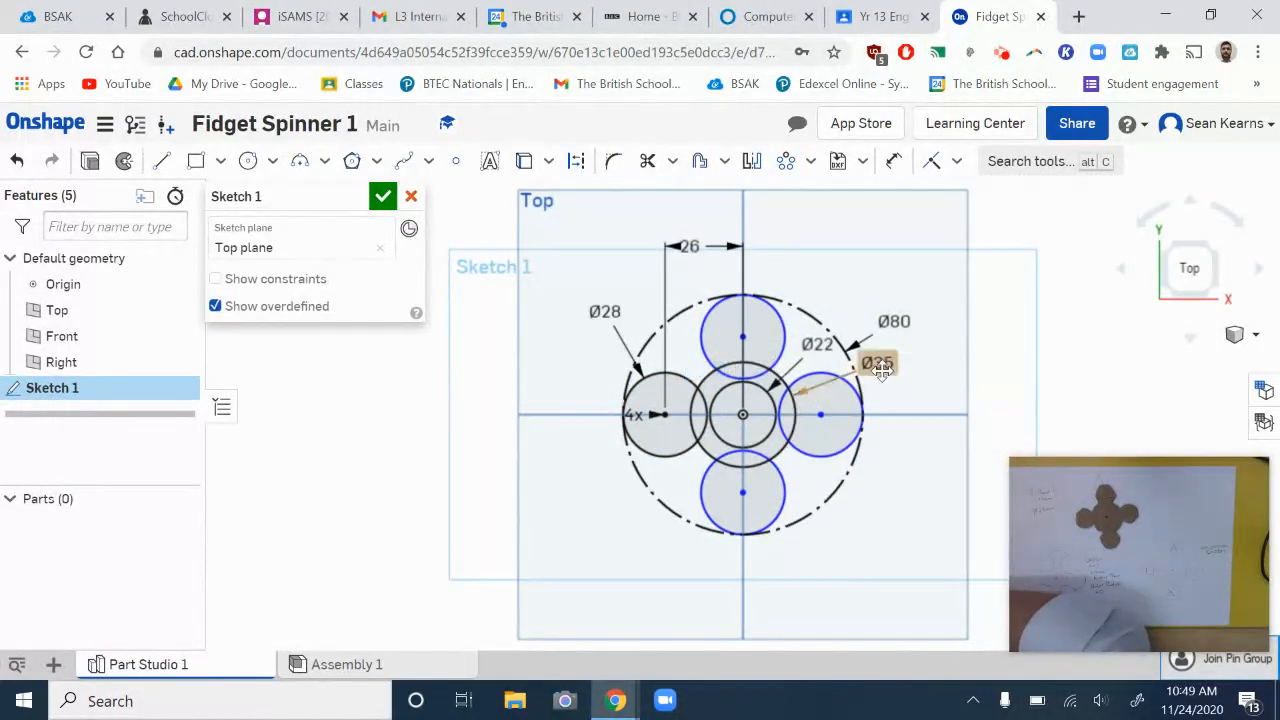
drag(881, 370, 1005, 338)
drag(893, 322, 982, 247)
drag(817, 344, 906, 207)
drag(690, 247, 718, 216)
drag(608, 308, 565, 281)
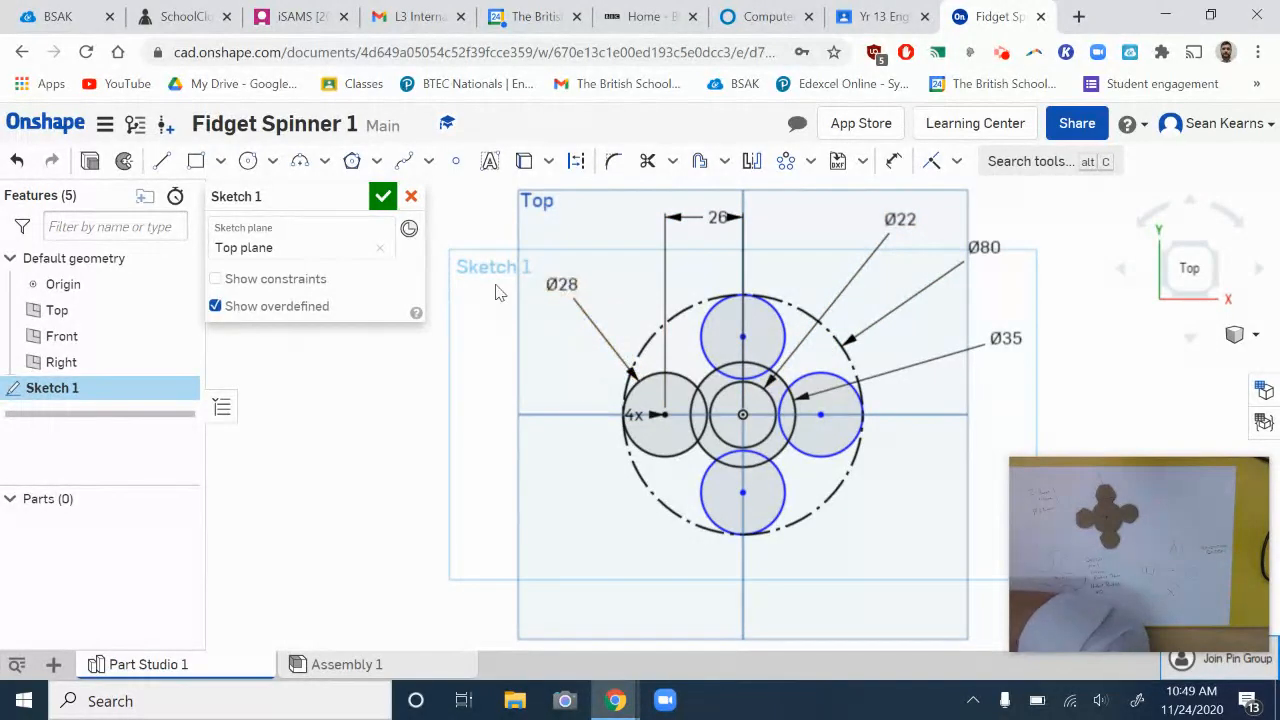
Extrude the sketch's four lobes and hub ring as a new solid with a blind depth of 6 mm, leaving the central hole open.
click(91, 163)
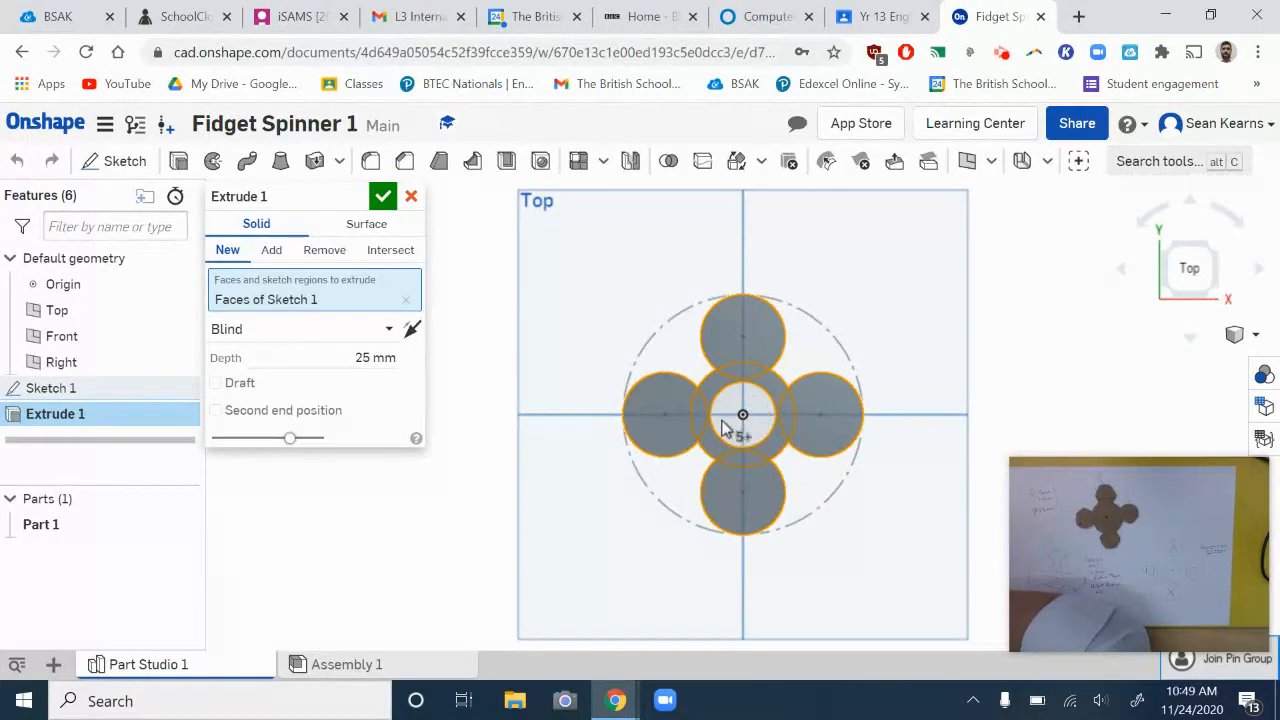
click(1220, 300)
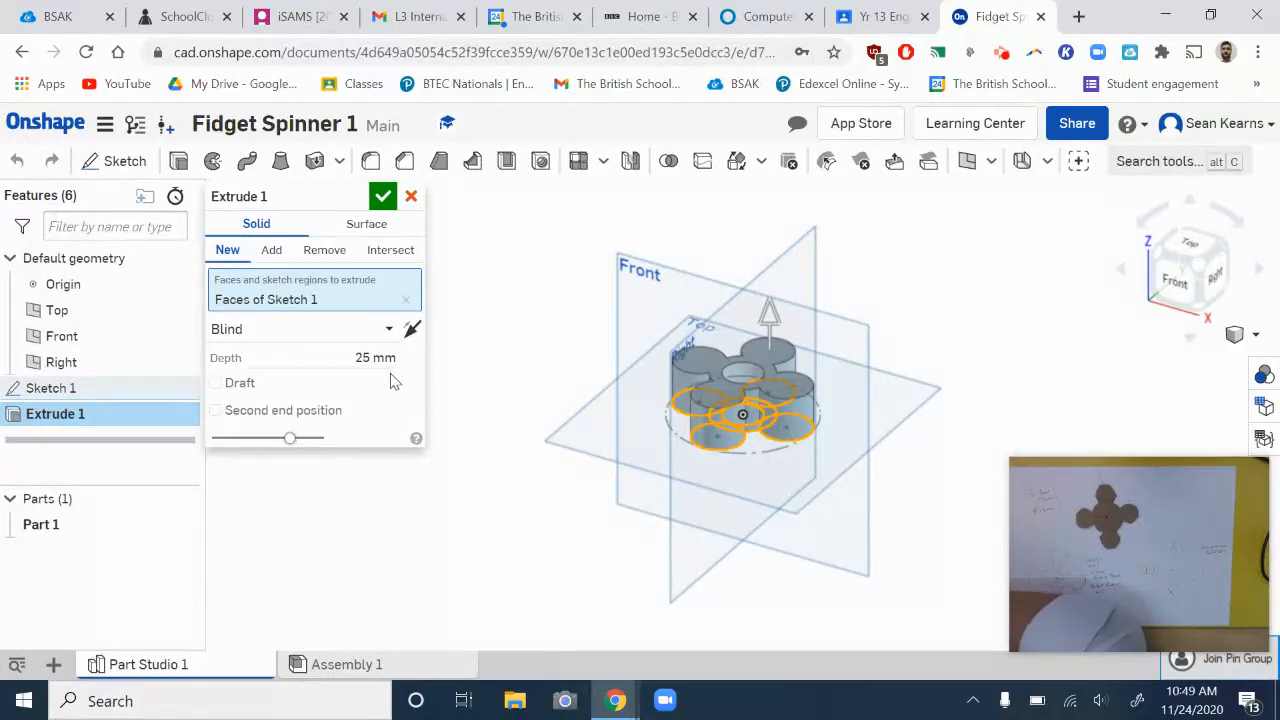
click(366, 357)
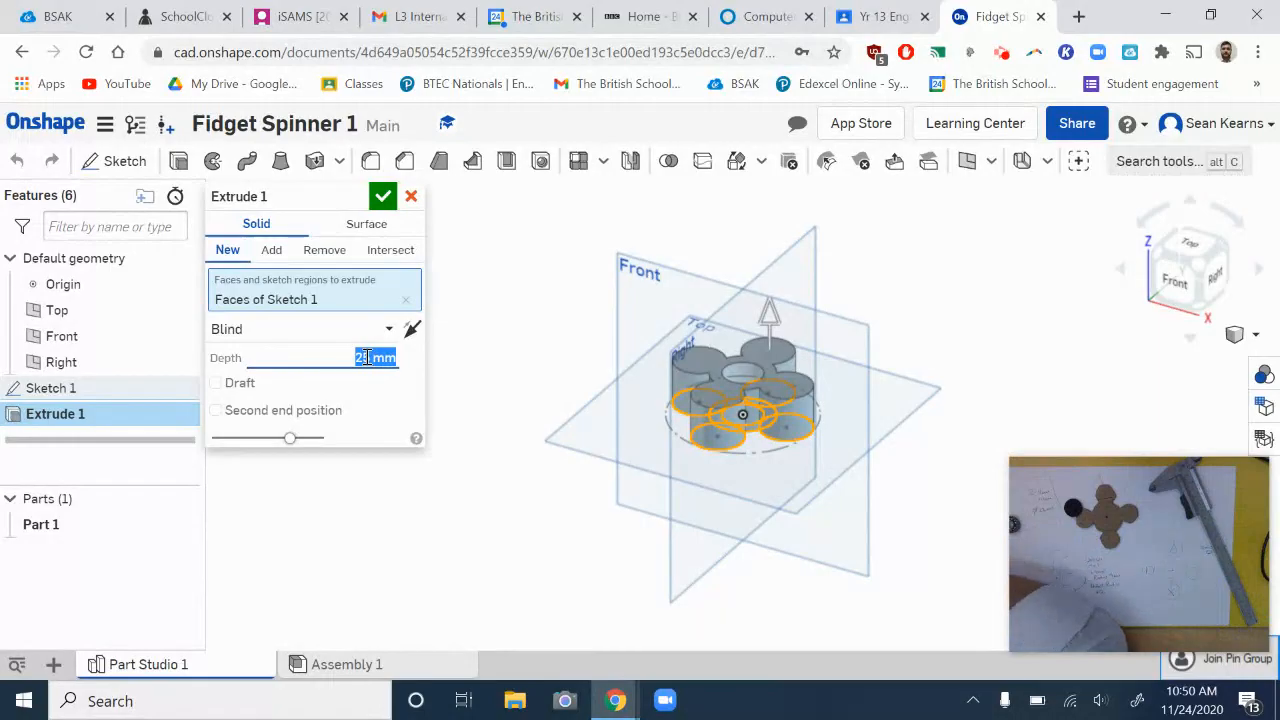
text(6)
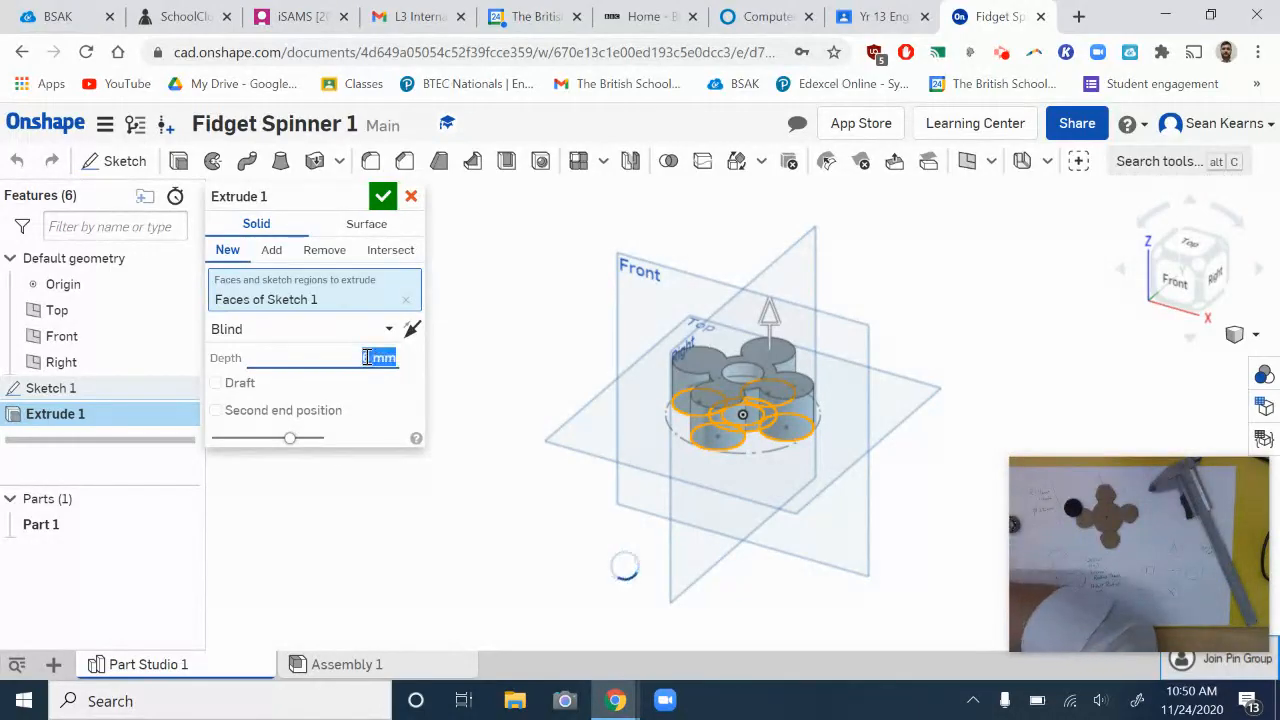
click(382, 198)
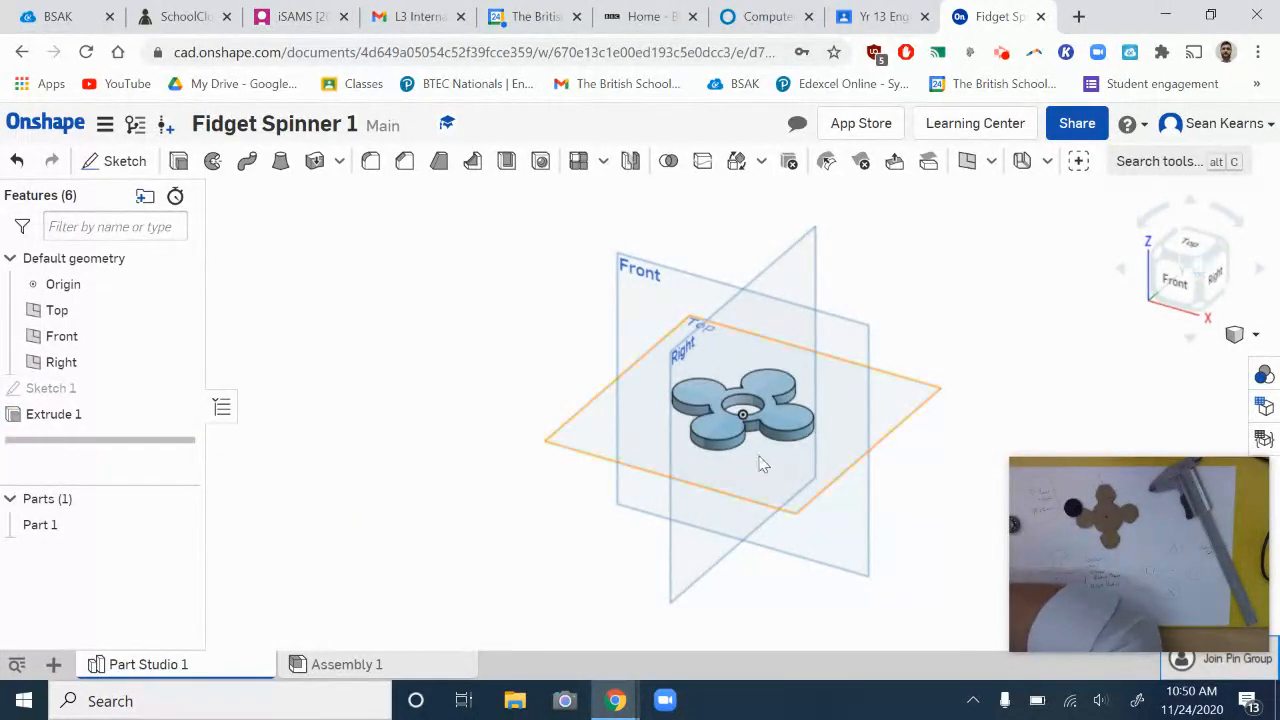
Examine the extruded spinner body up close and from a distance, and fit the whole model in the view.
scroll(748, 452, up, 10)
scroll(748, 452, down, 12)
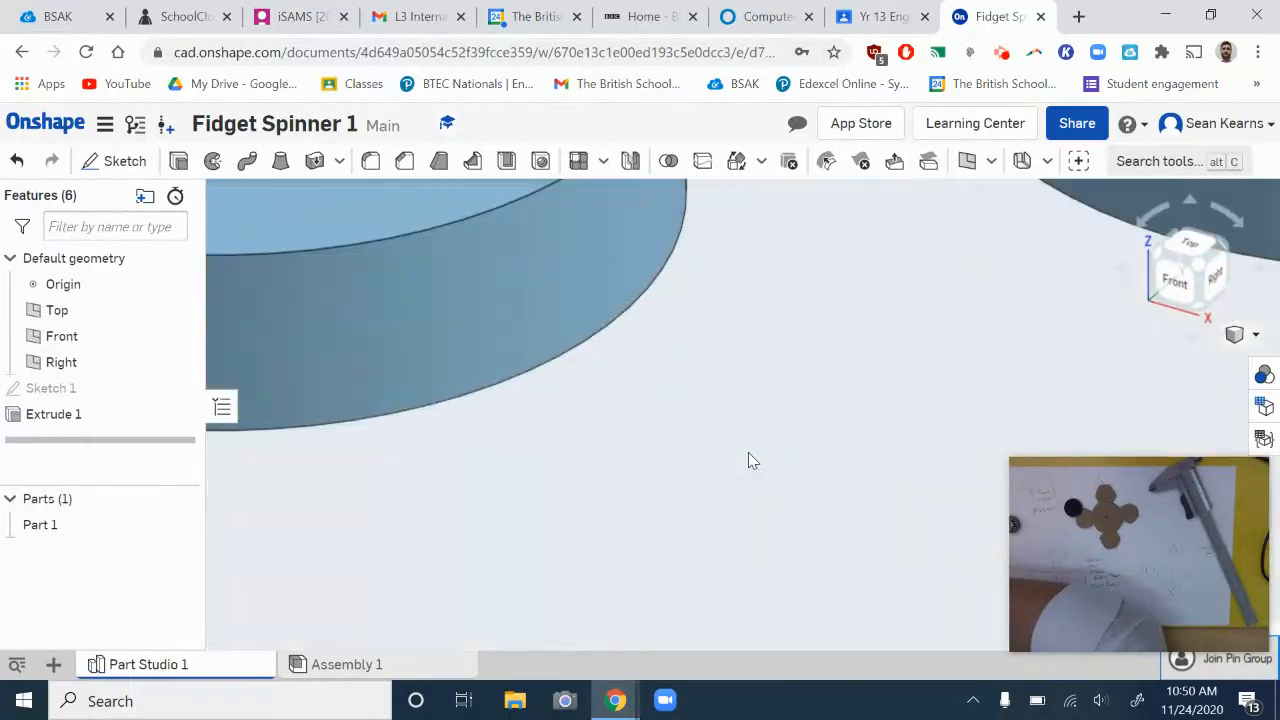
scroll(748, 452, down, 2)
right_click(748, 452)
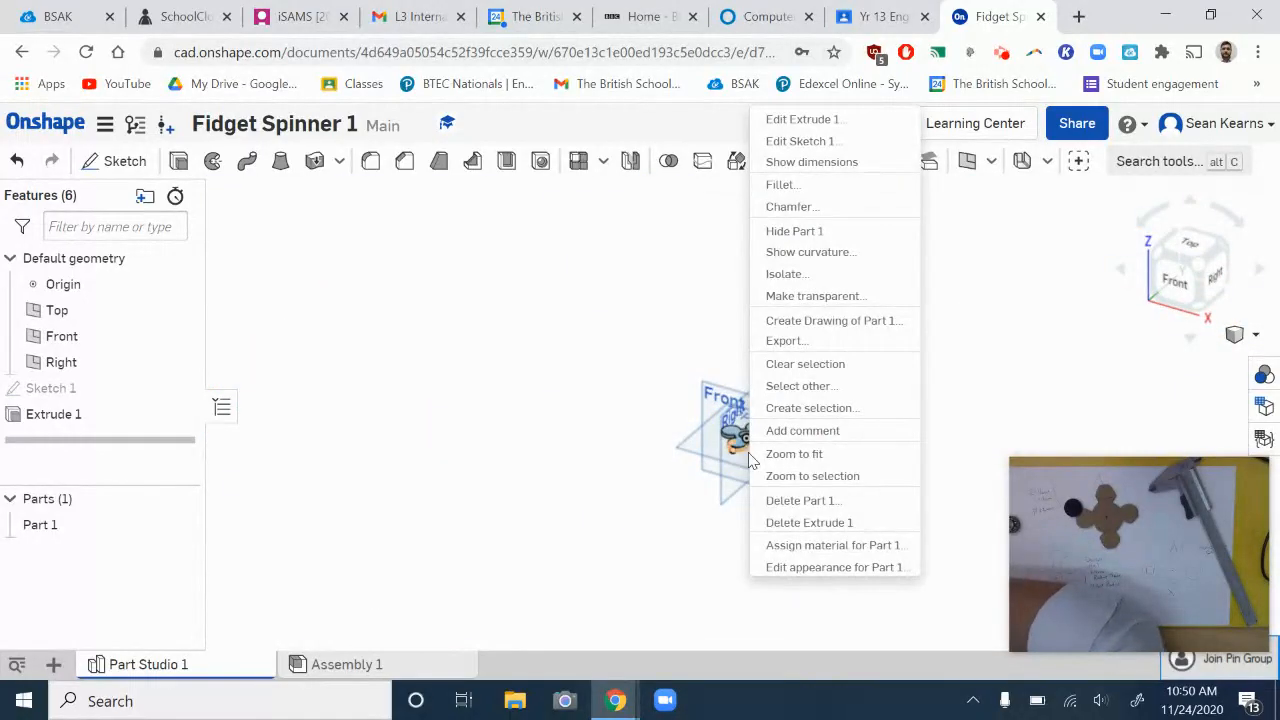
click(643, 440)
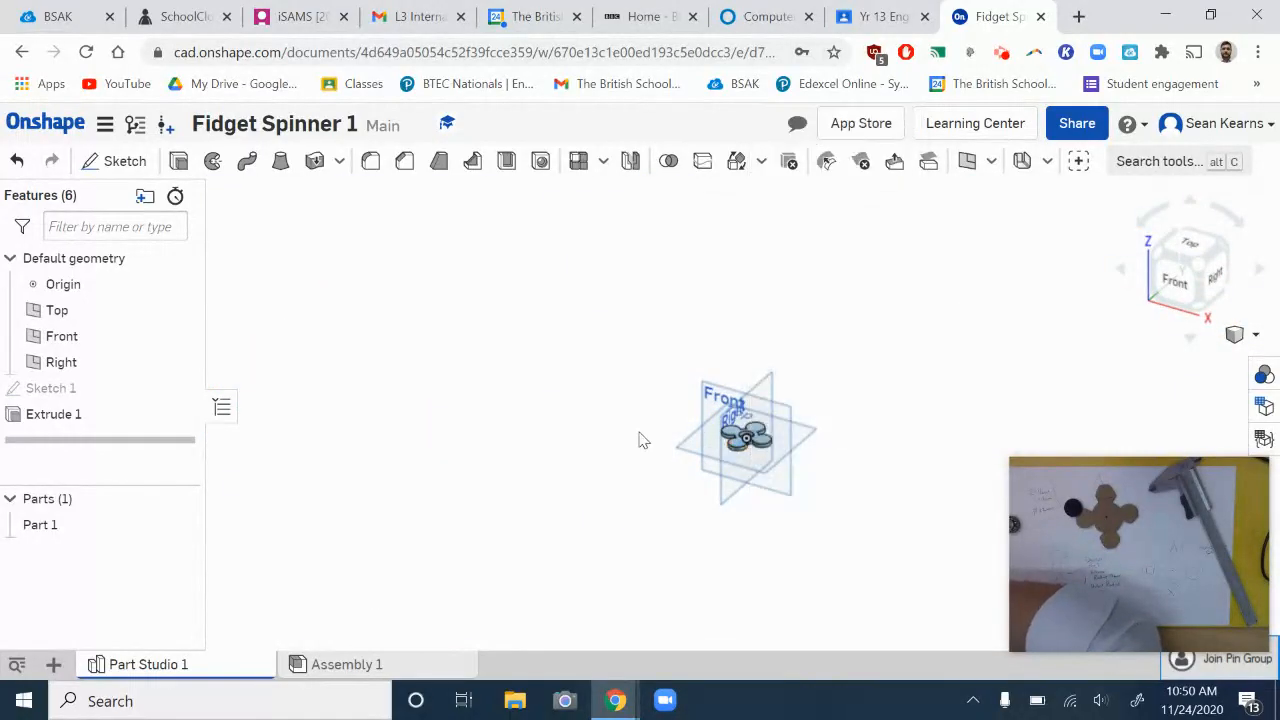
scroll(738, 427, up, 10)
right_click(736, 424)
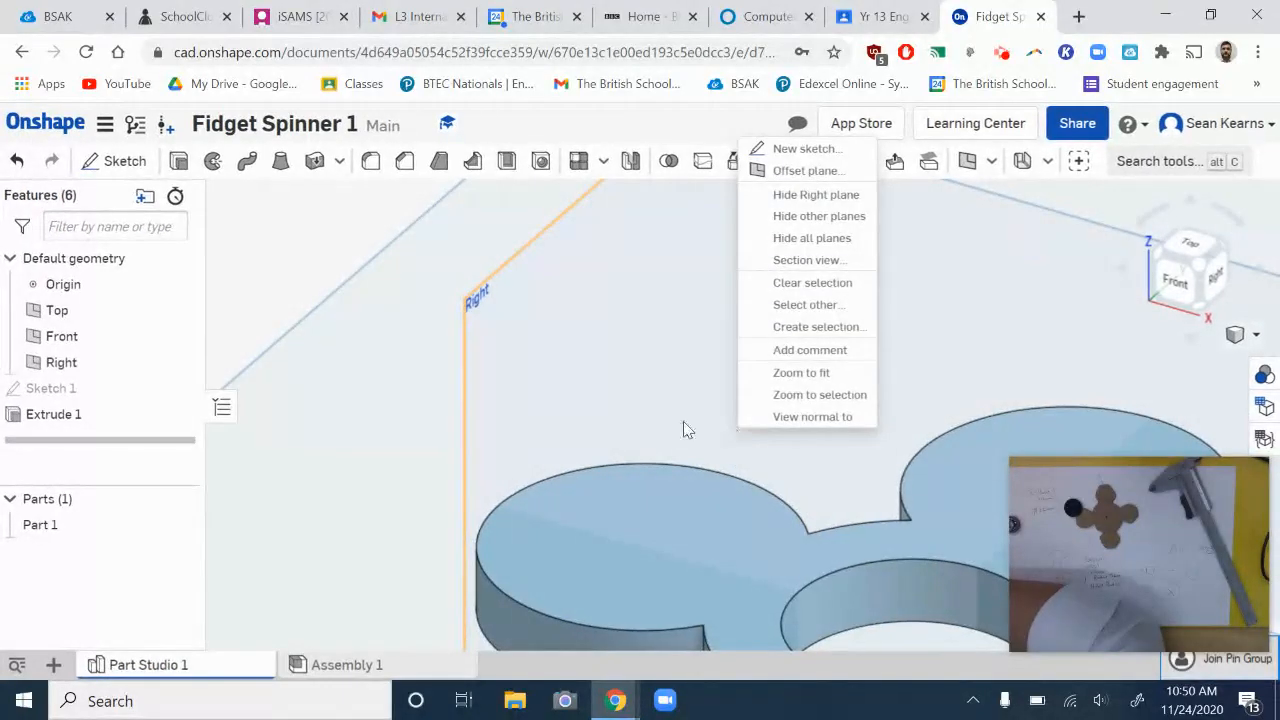
click(795, 378)
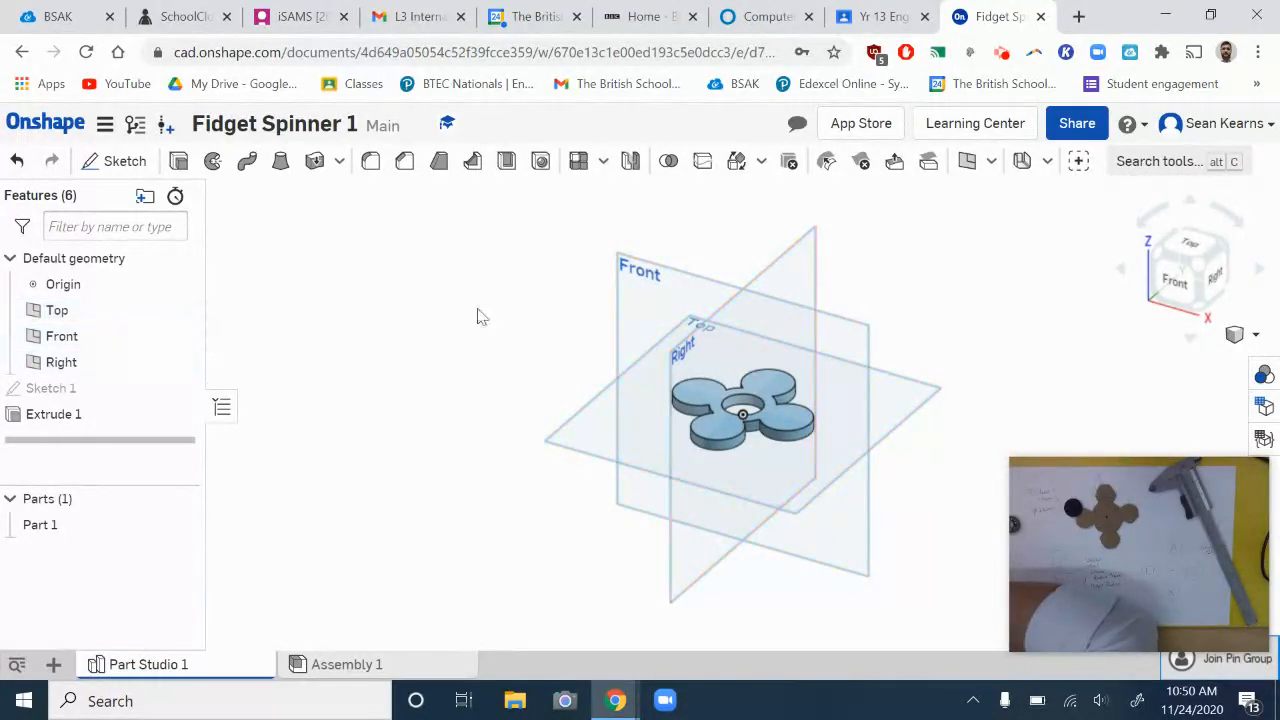
Hide the Top, Front and Right planes and zoom the view to fit the spinner body.
click(180, 312)
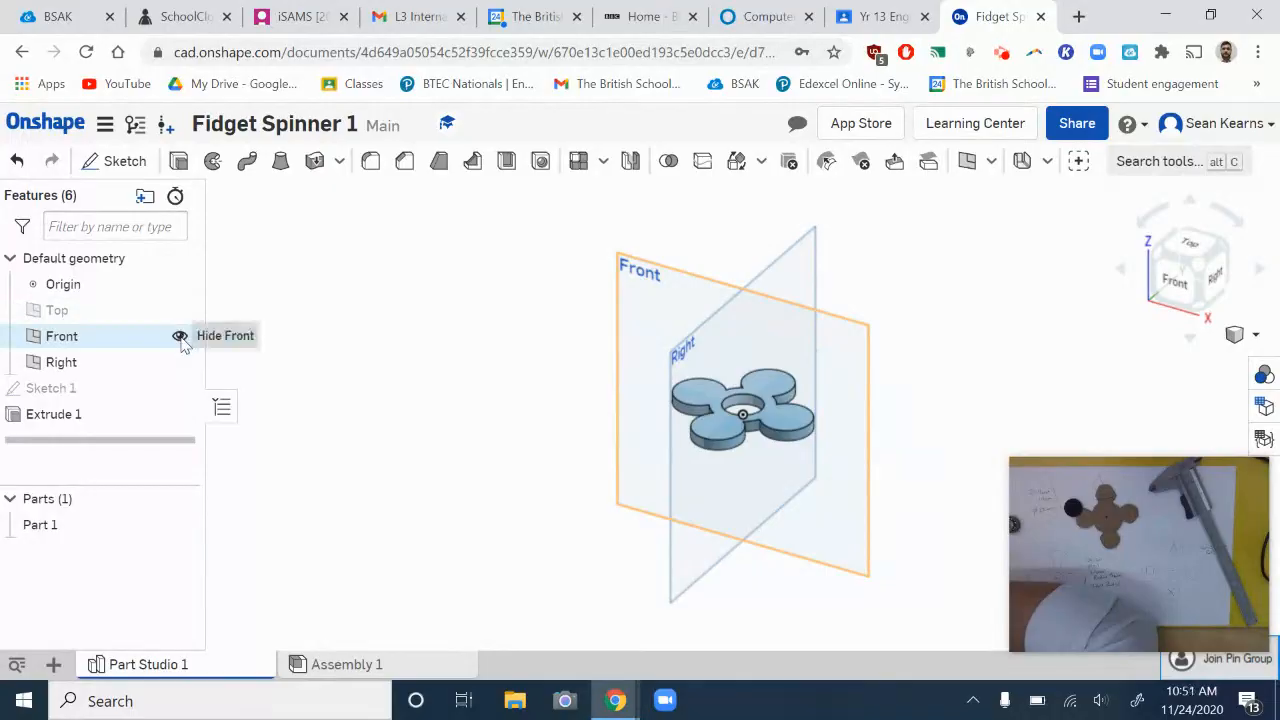
click(180, 337)
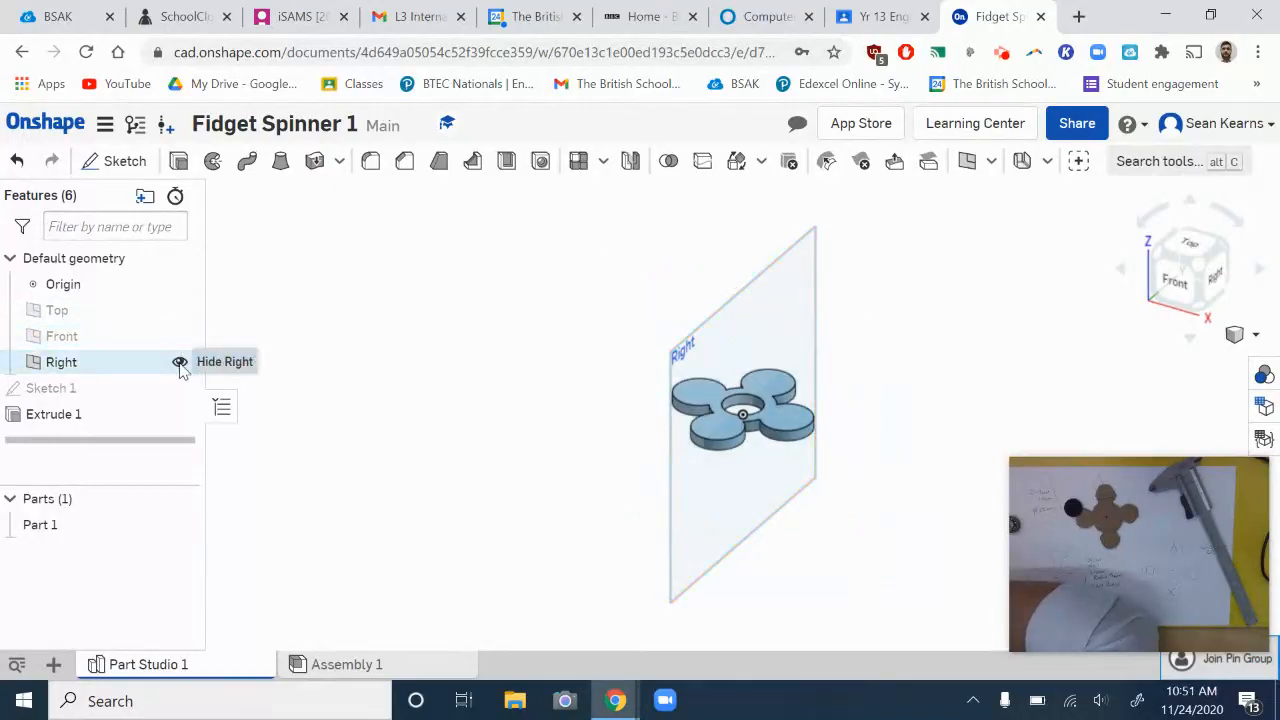
click(180, 362)
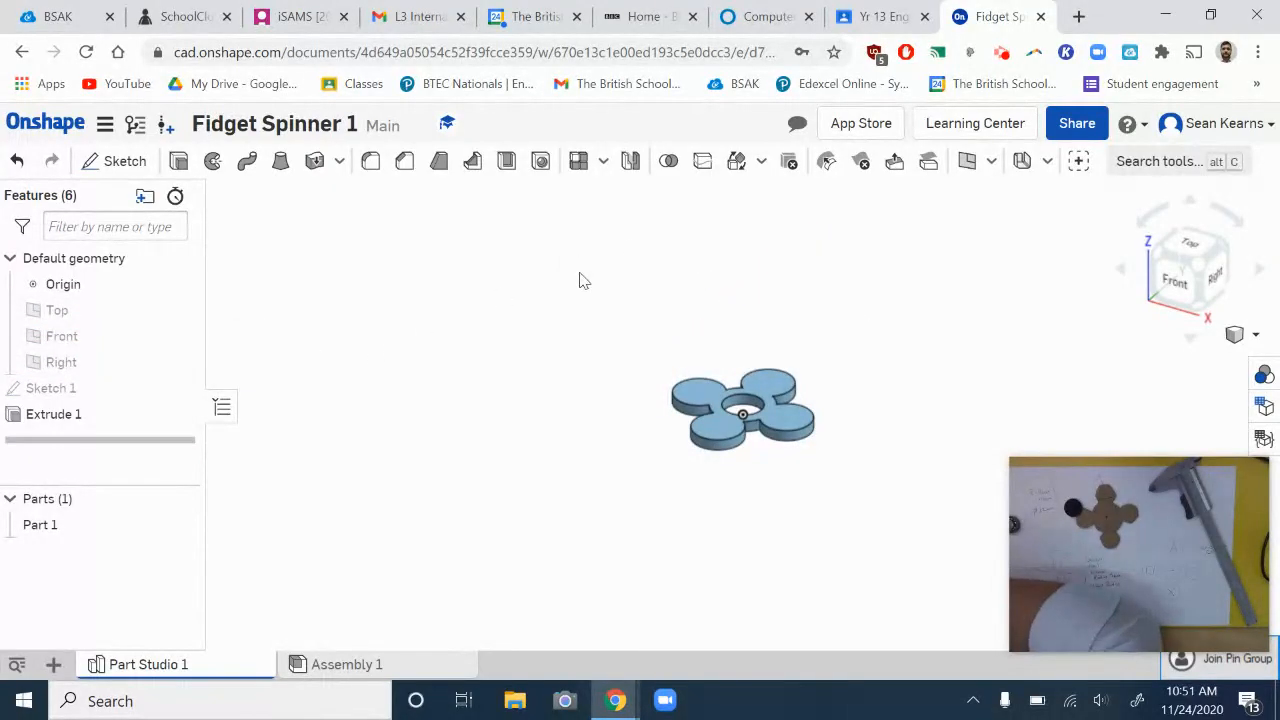
right_click(603, 287)
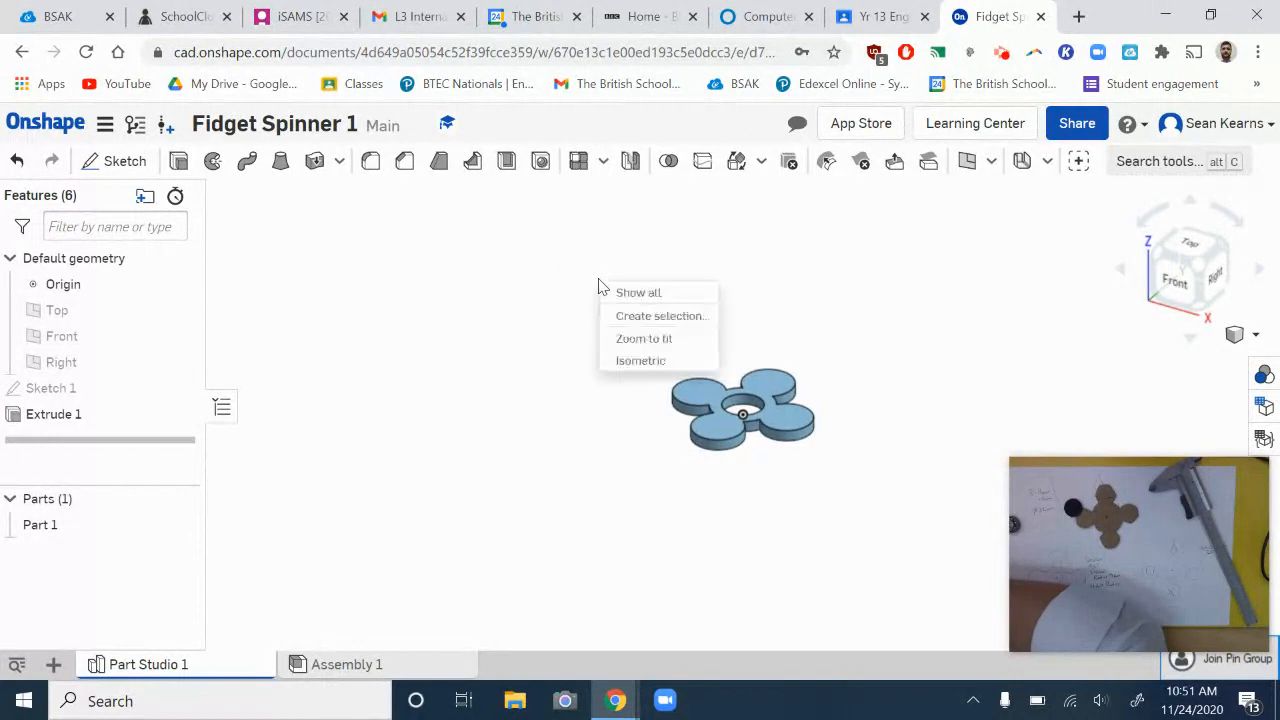
click(640, 340)
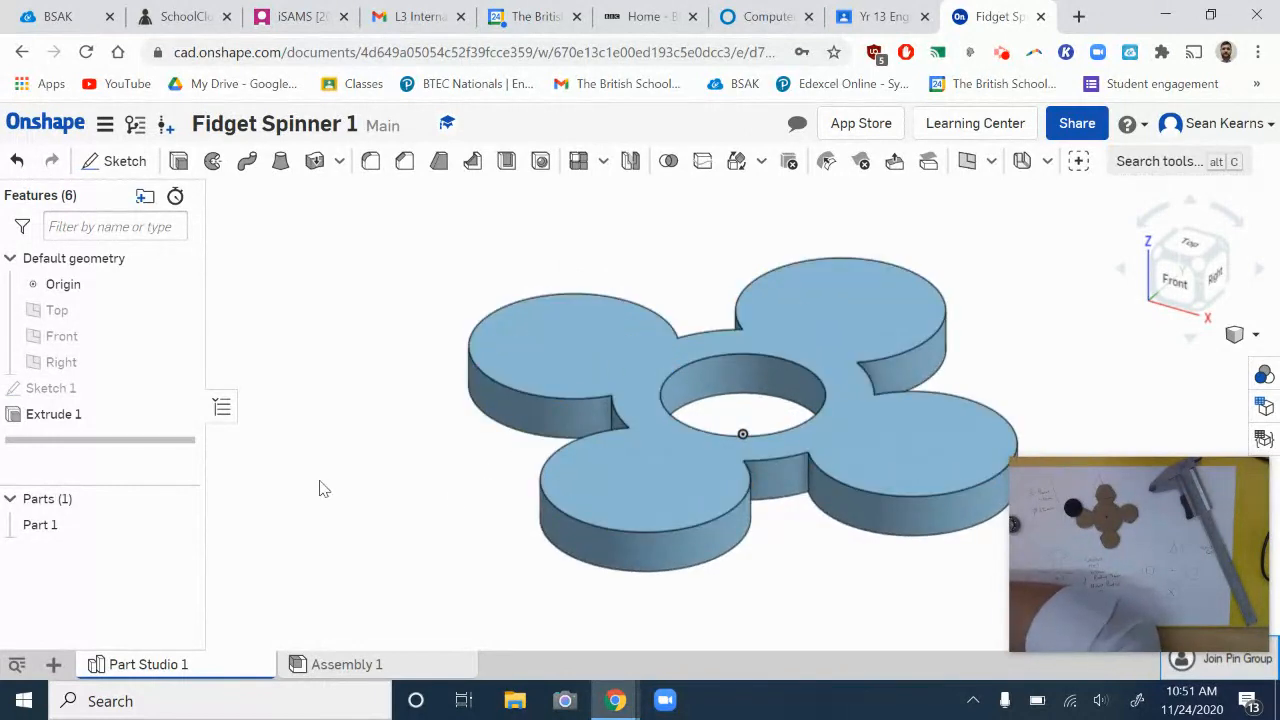
Set up a circular fillet with a 1.5 mm radius on the upper outer edges of the four lobes and the hub sections between them.
click(370, 165)
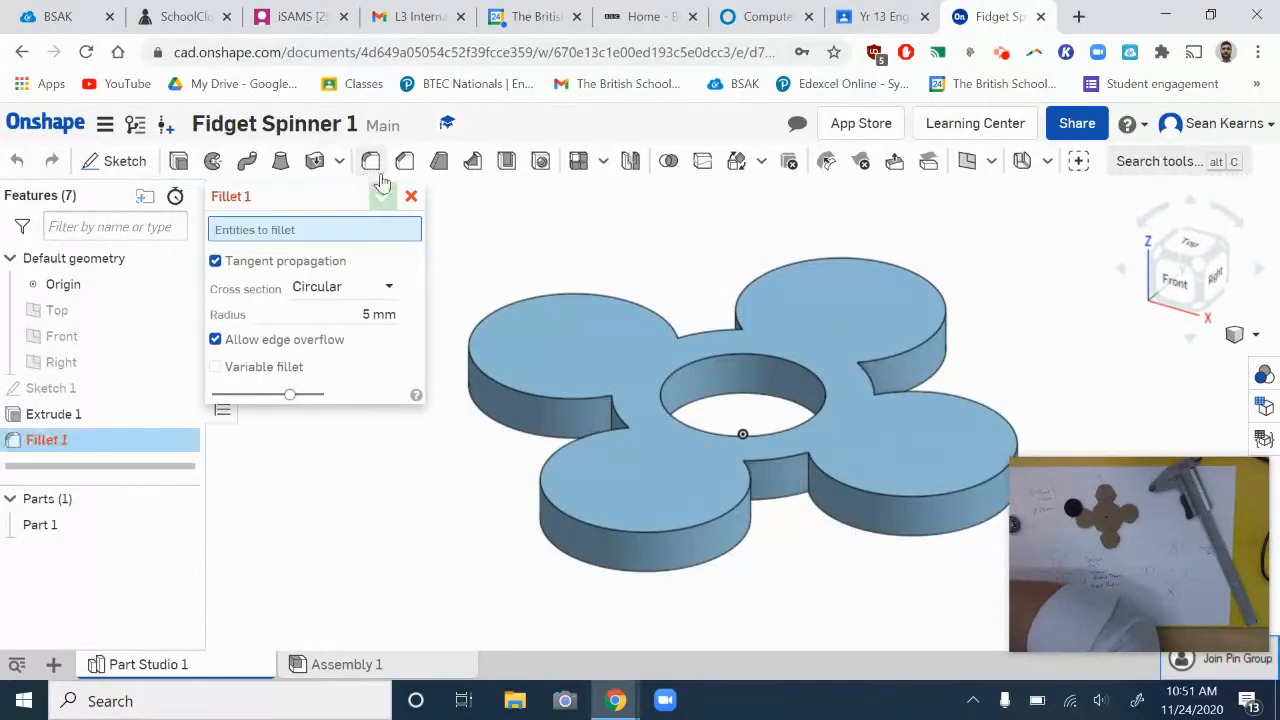
click(369, 315)
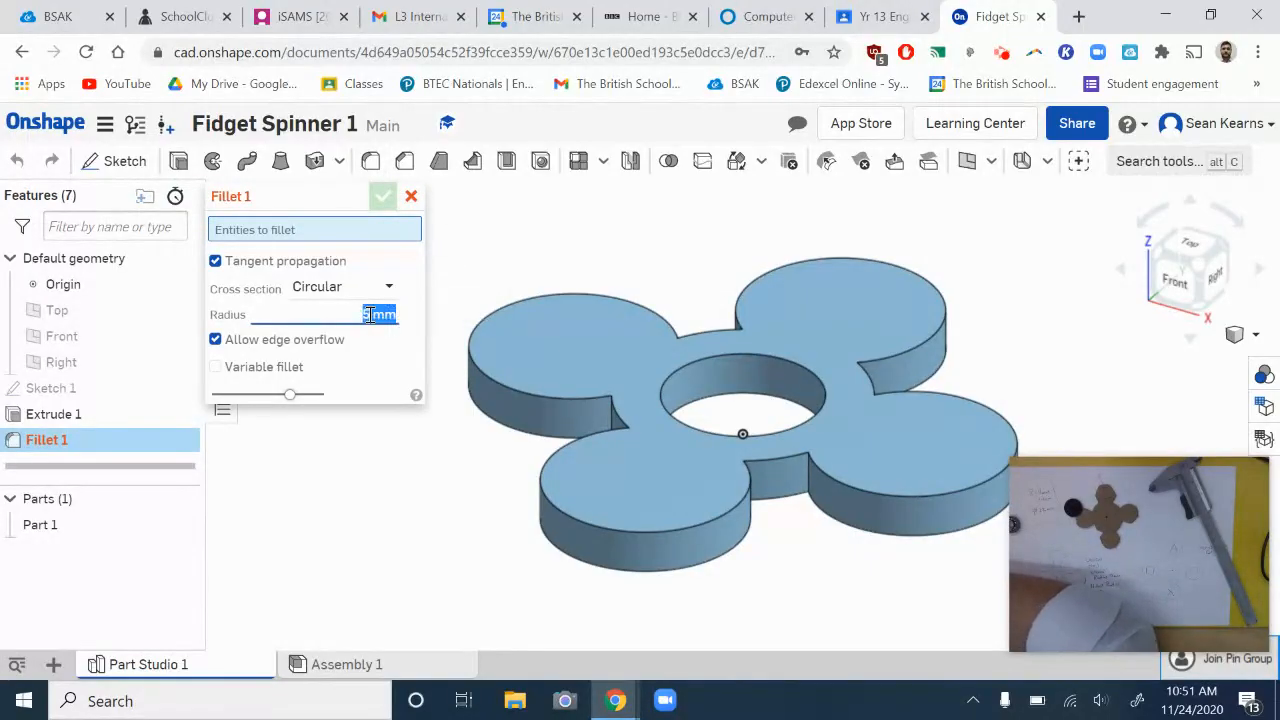
text(1.5)
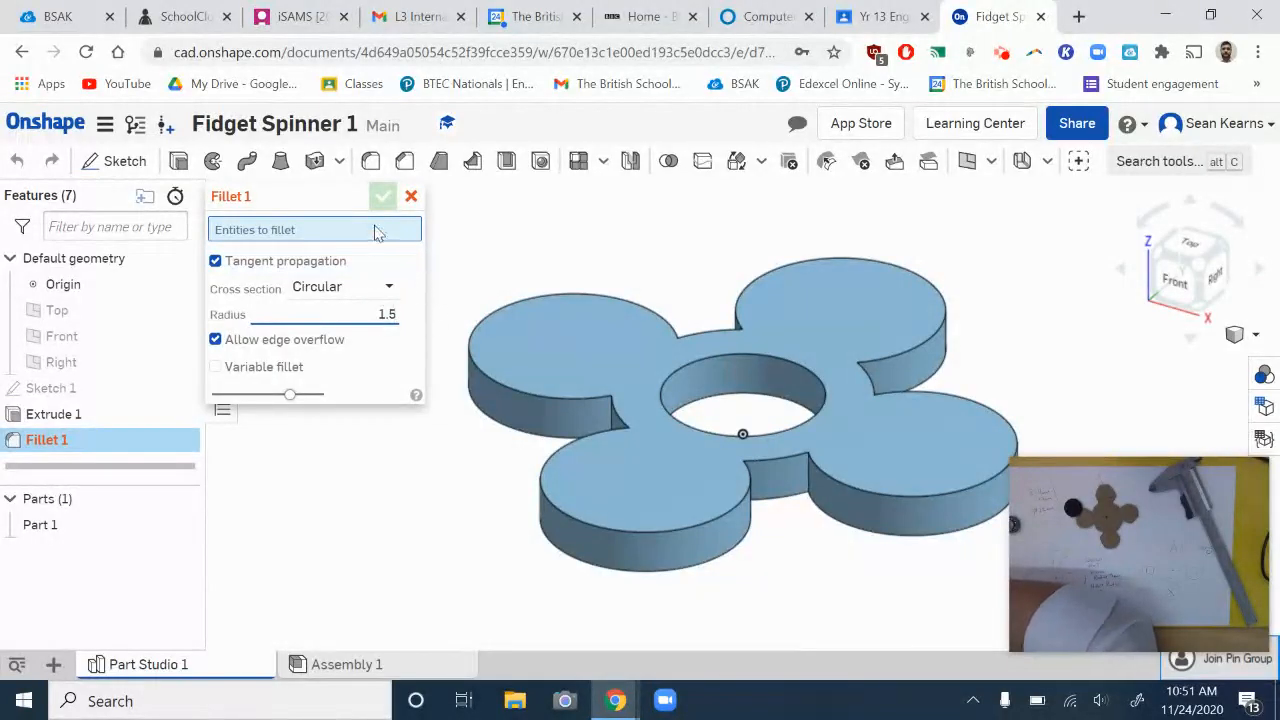
click(500, 392)
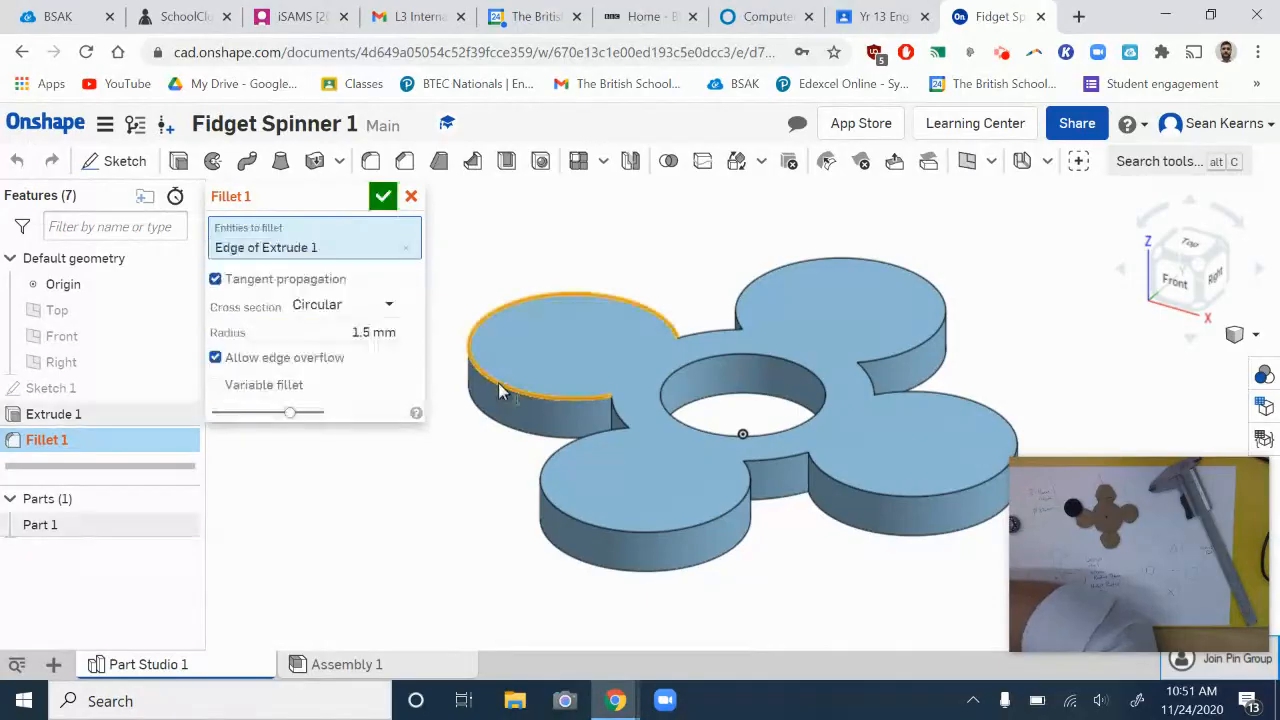
click(620, 423)
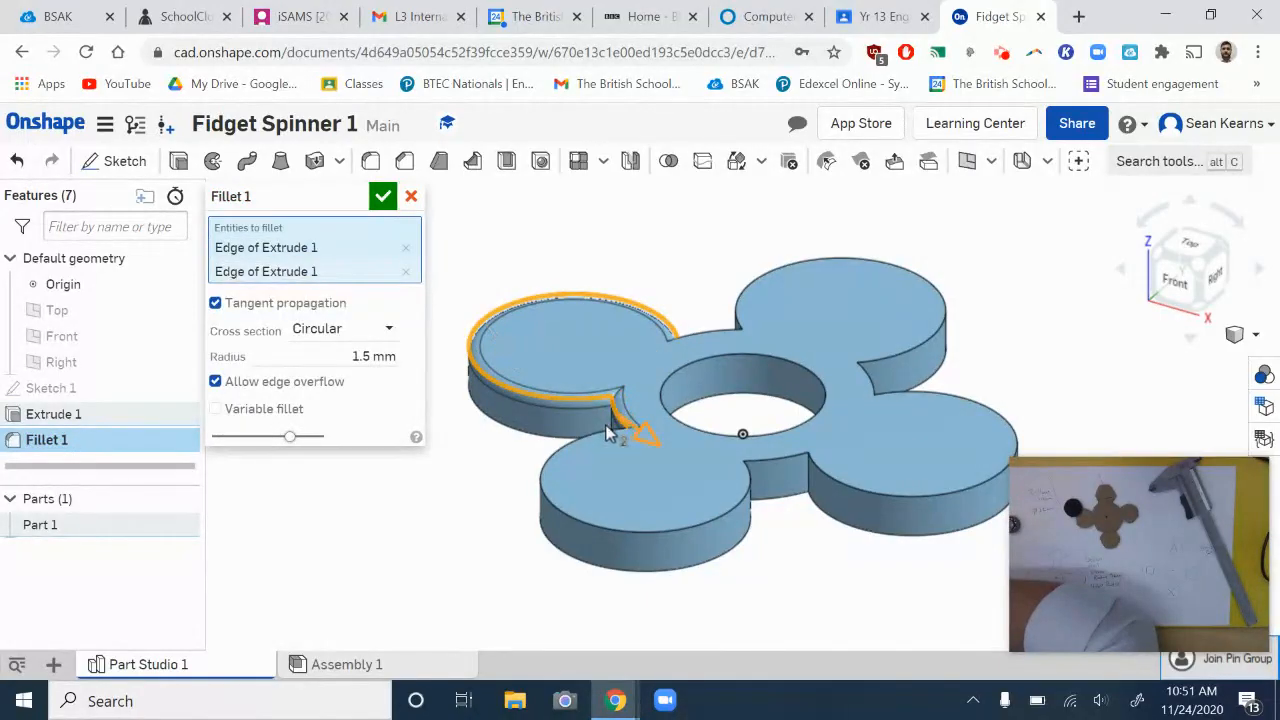
click(598, 440)
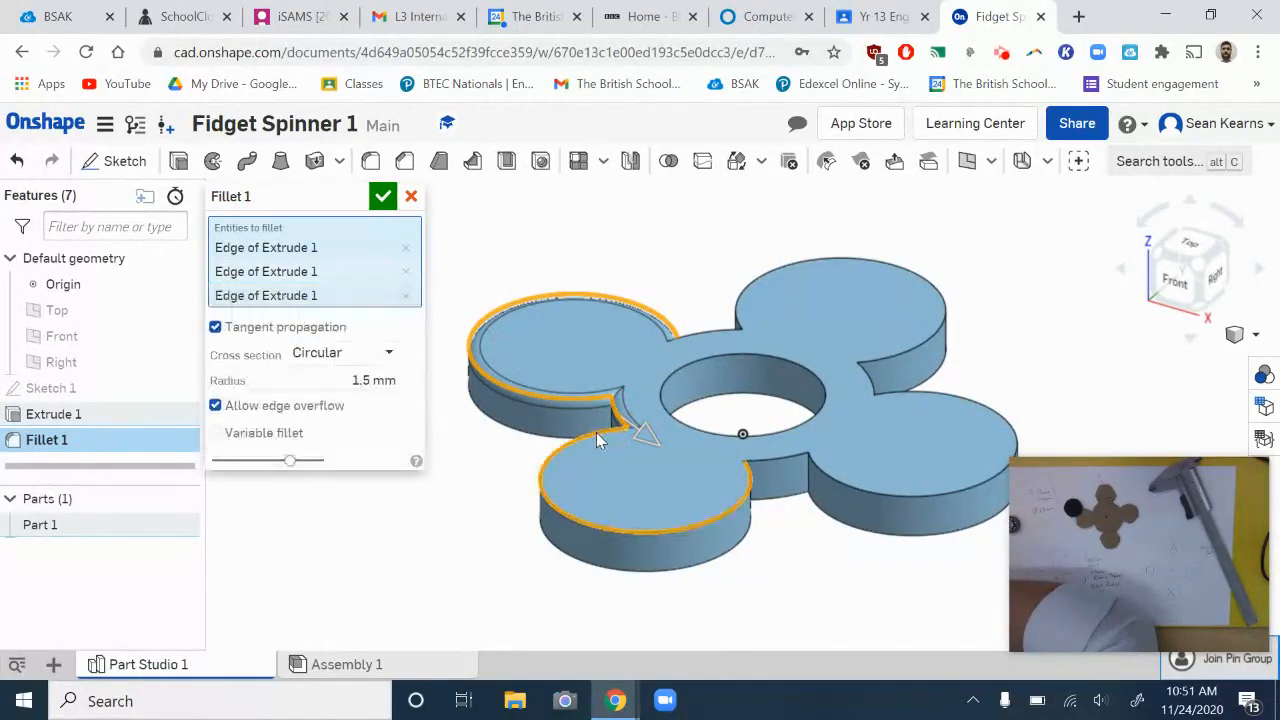
click(795, 468)
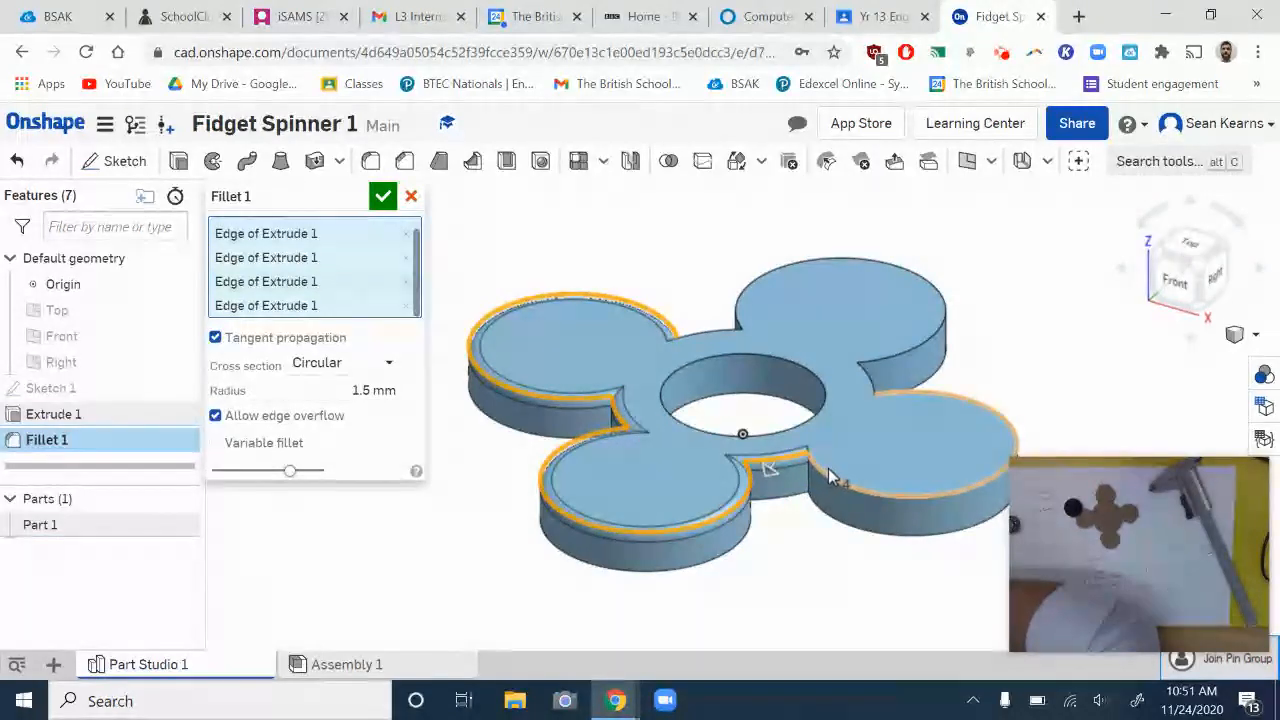
click(876, 395)
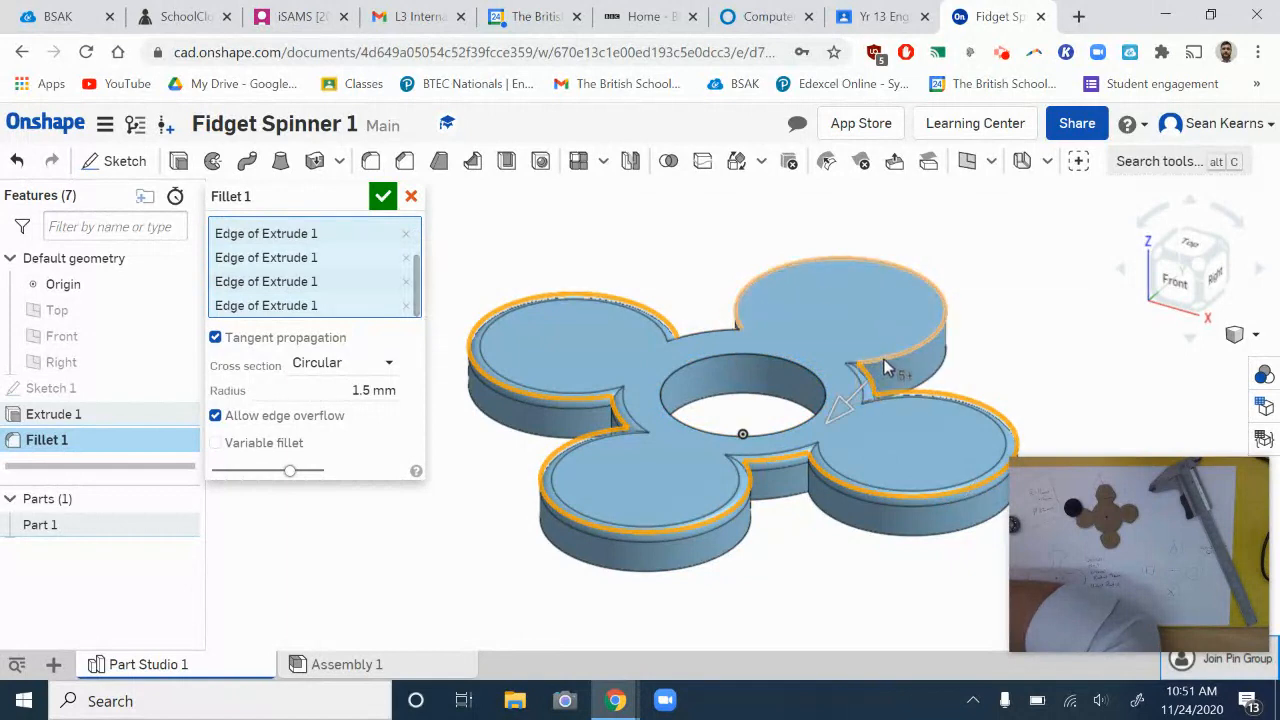
click(885, 368)
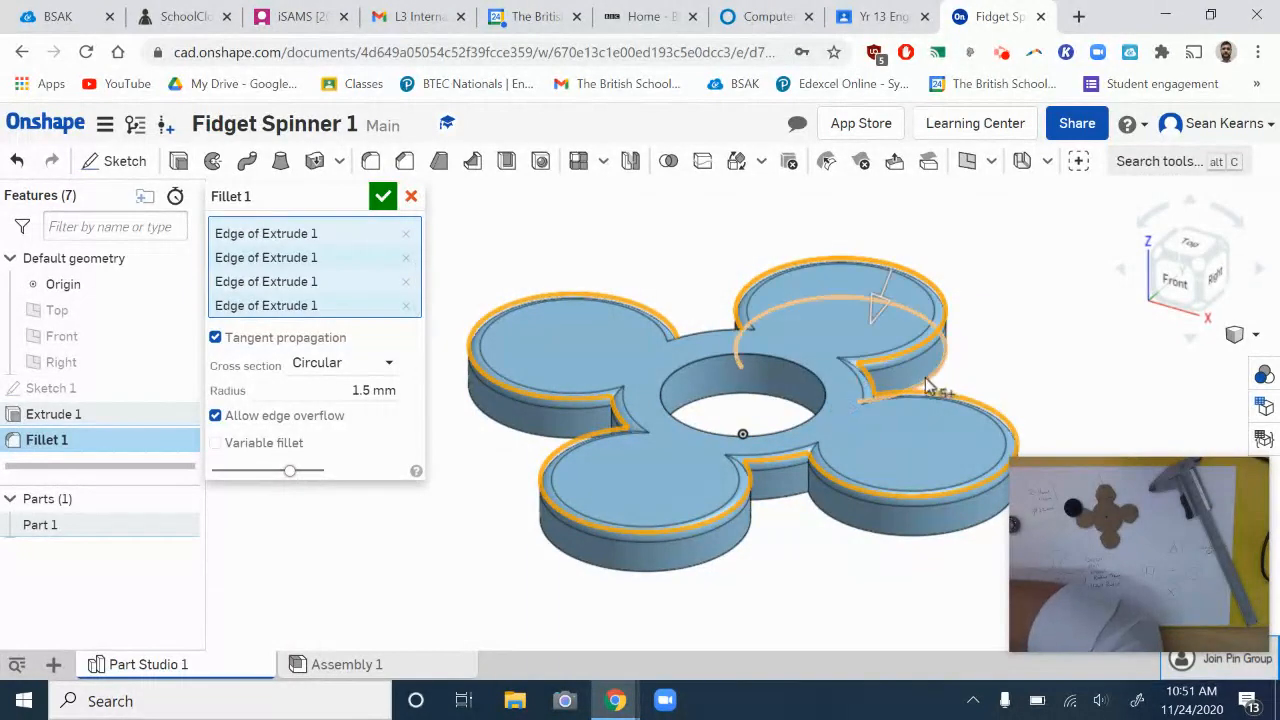
Add the lower outer edges of the lobes and hub and the remaining upper hub edge to the fillet, and apply it.
click(929, 387)
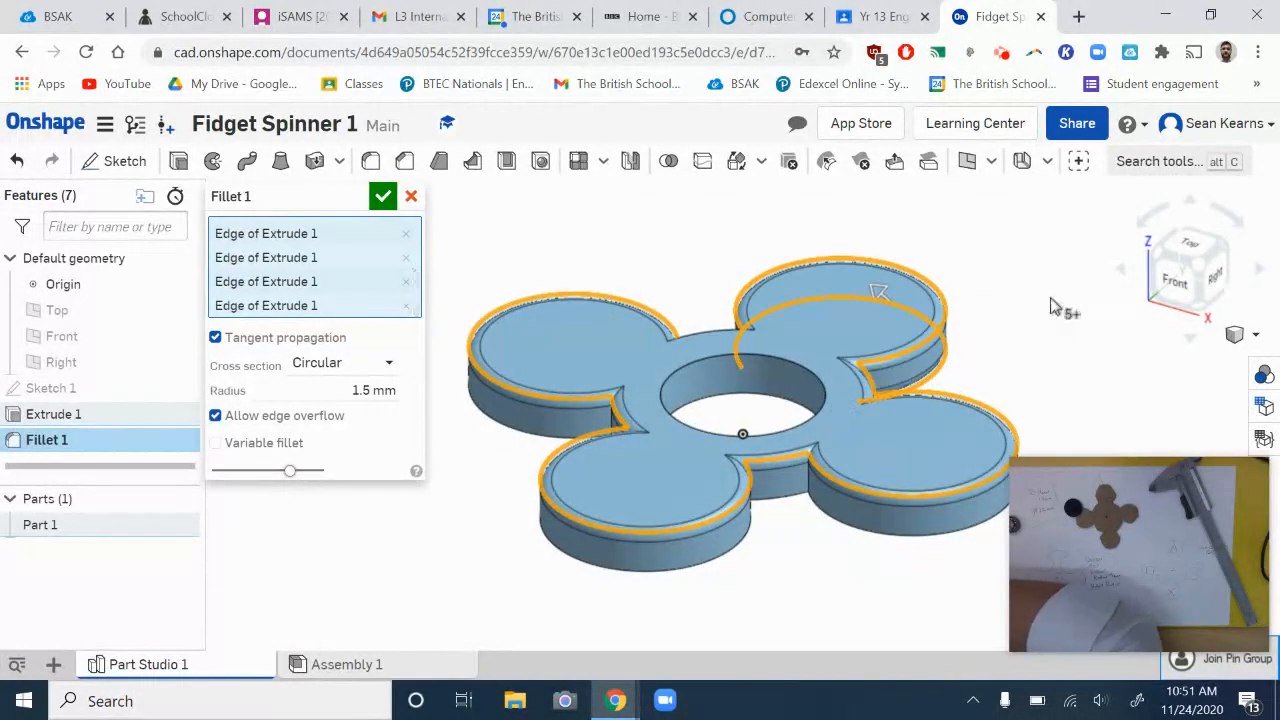
click(1226, 259)
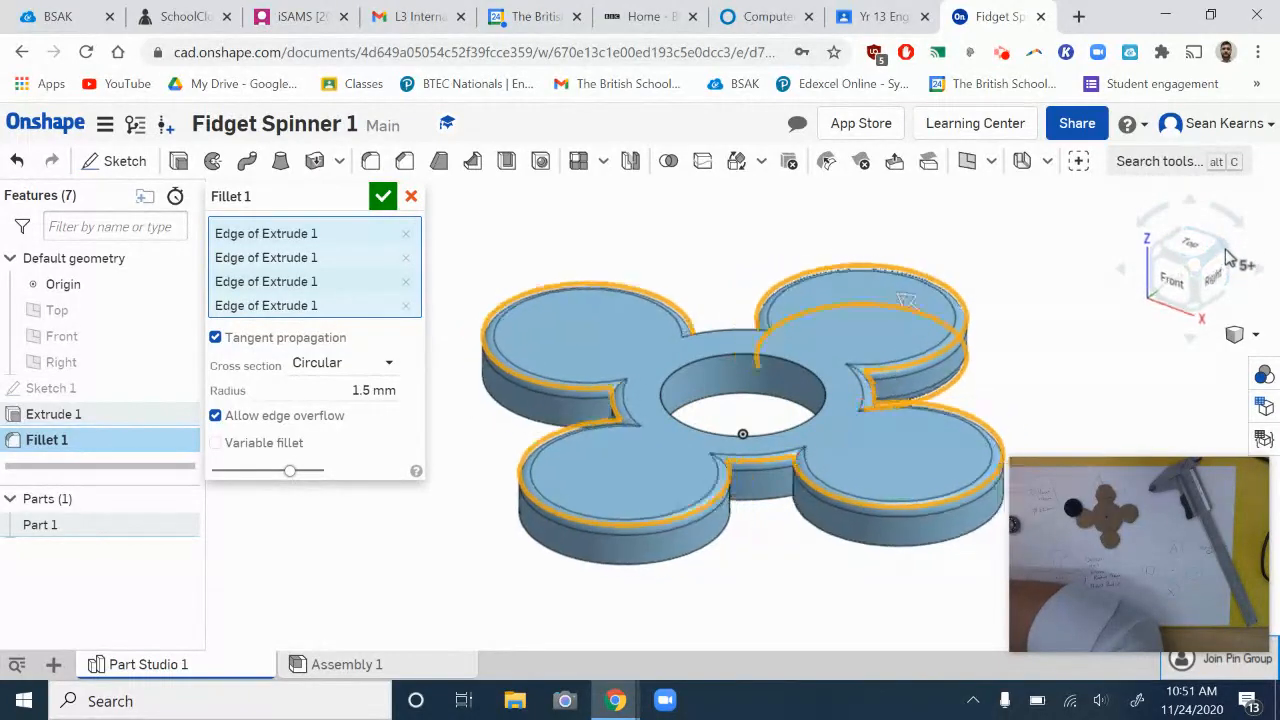
click(780, 500)
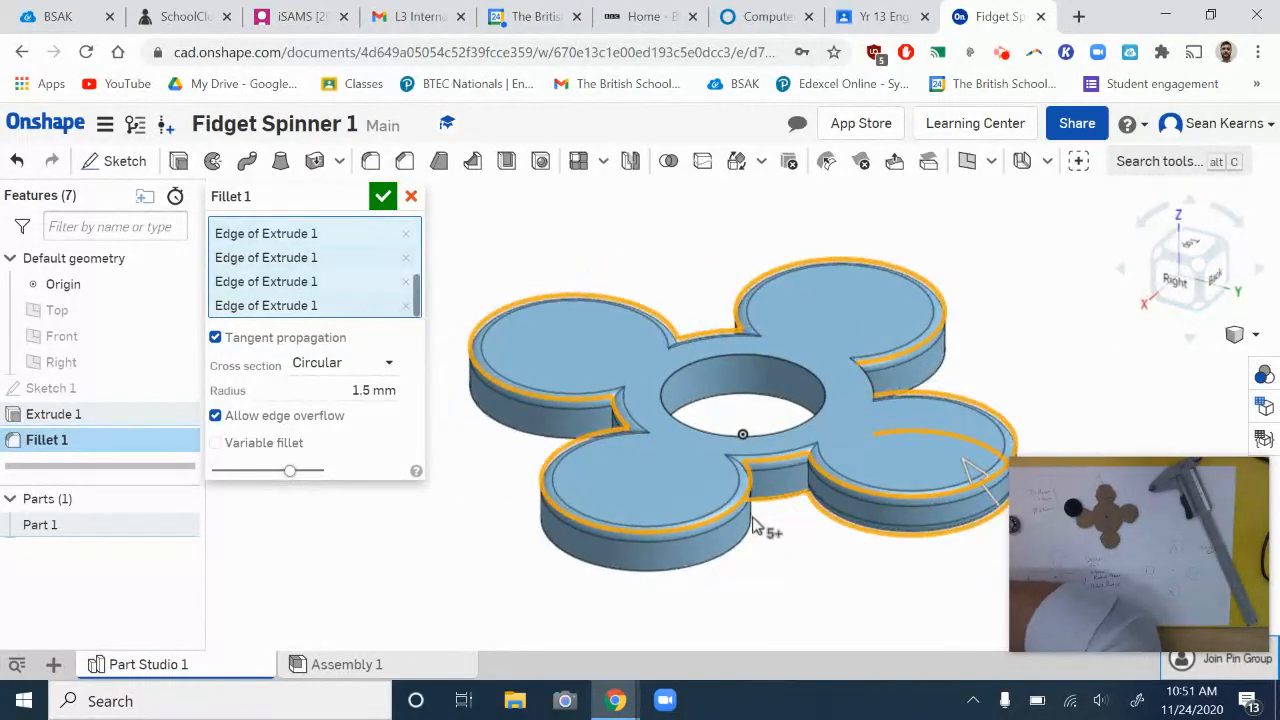
click(740, 548)
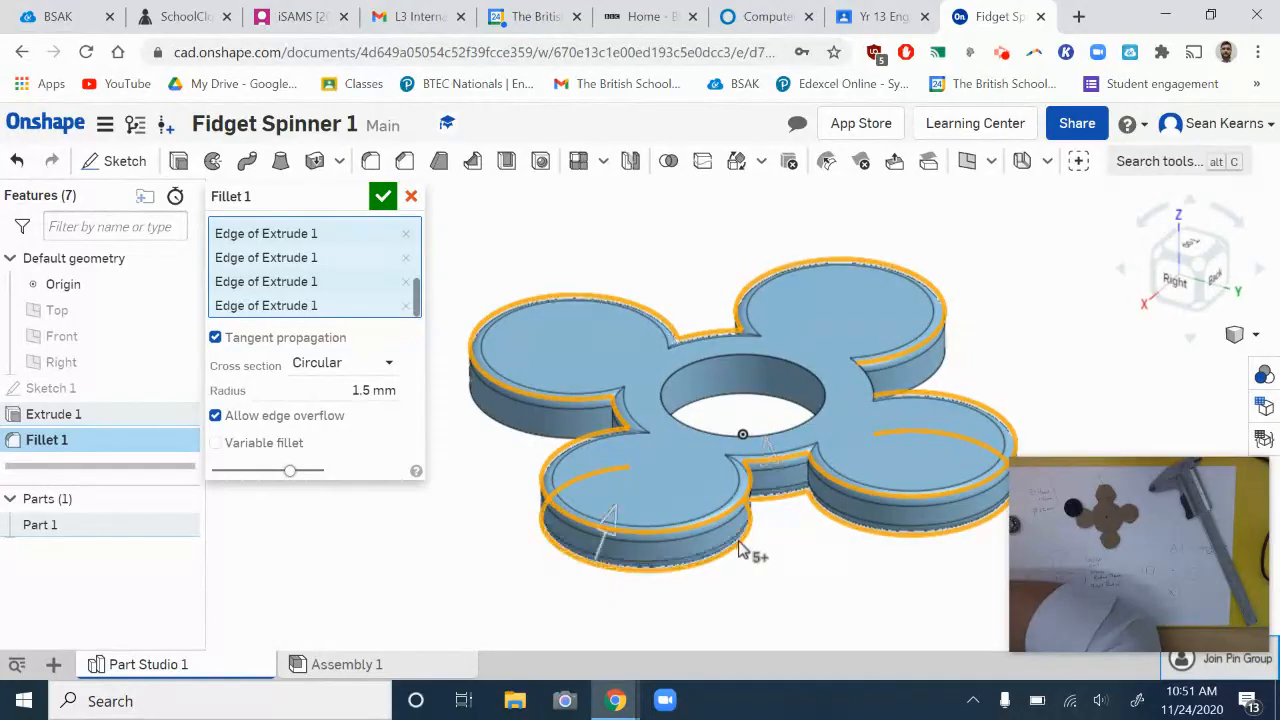
click(1228, 250)
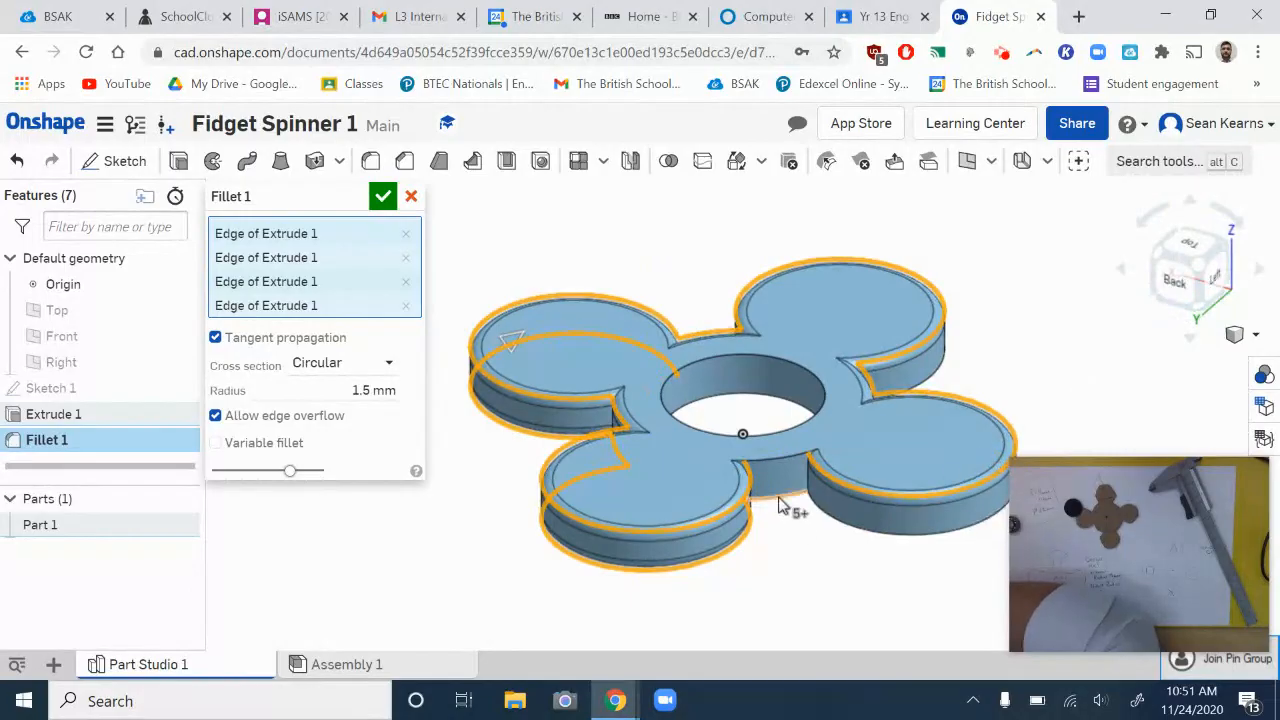
click(860, 536)
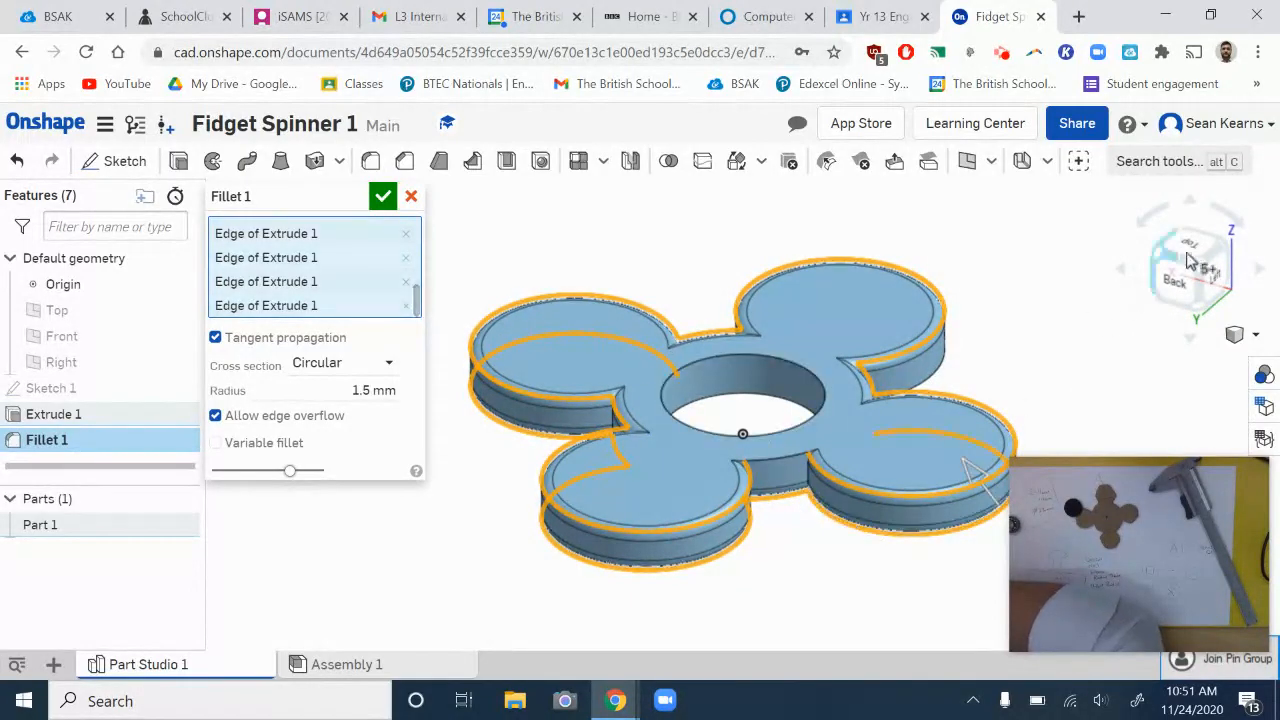
click(1224, 254)
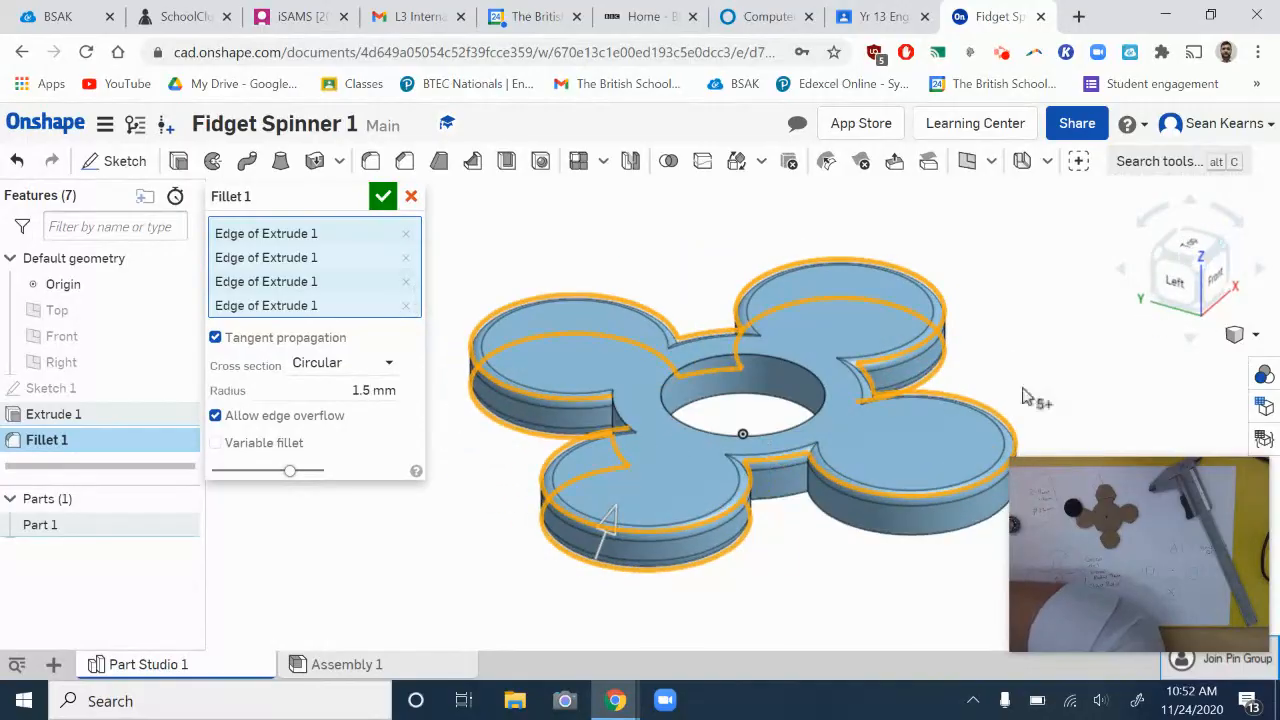
click(790, 498)
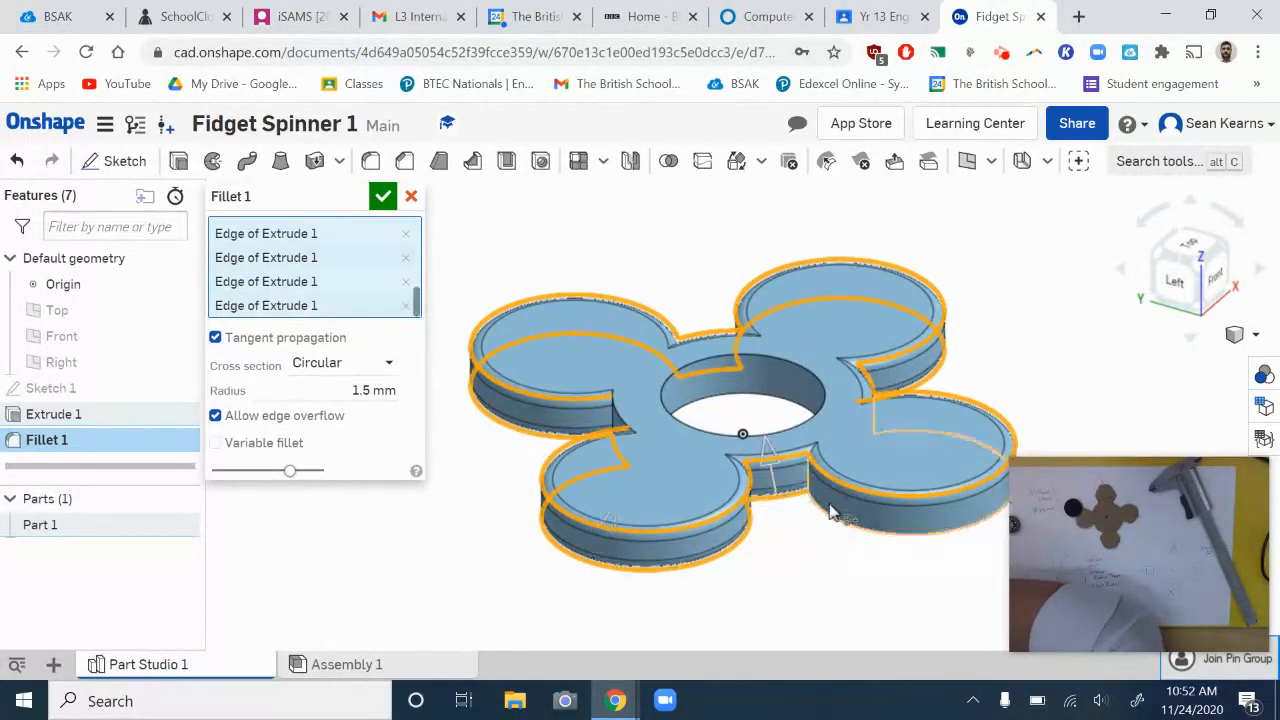
click(831, 510)
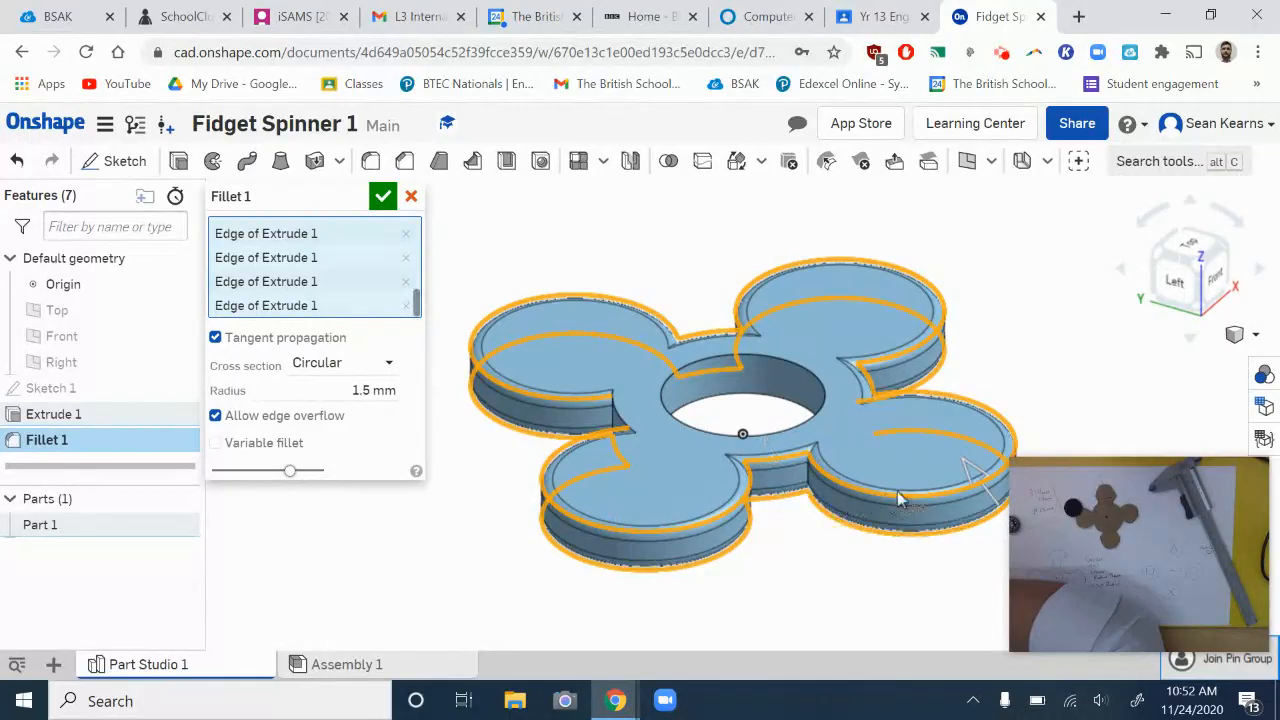
click(1197, 314)
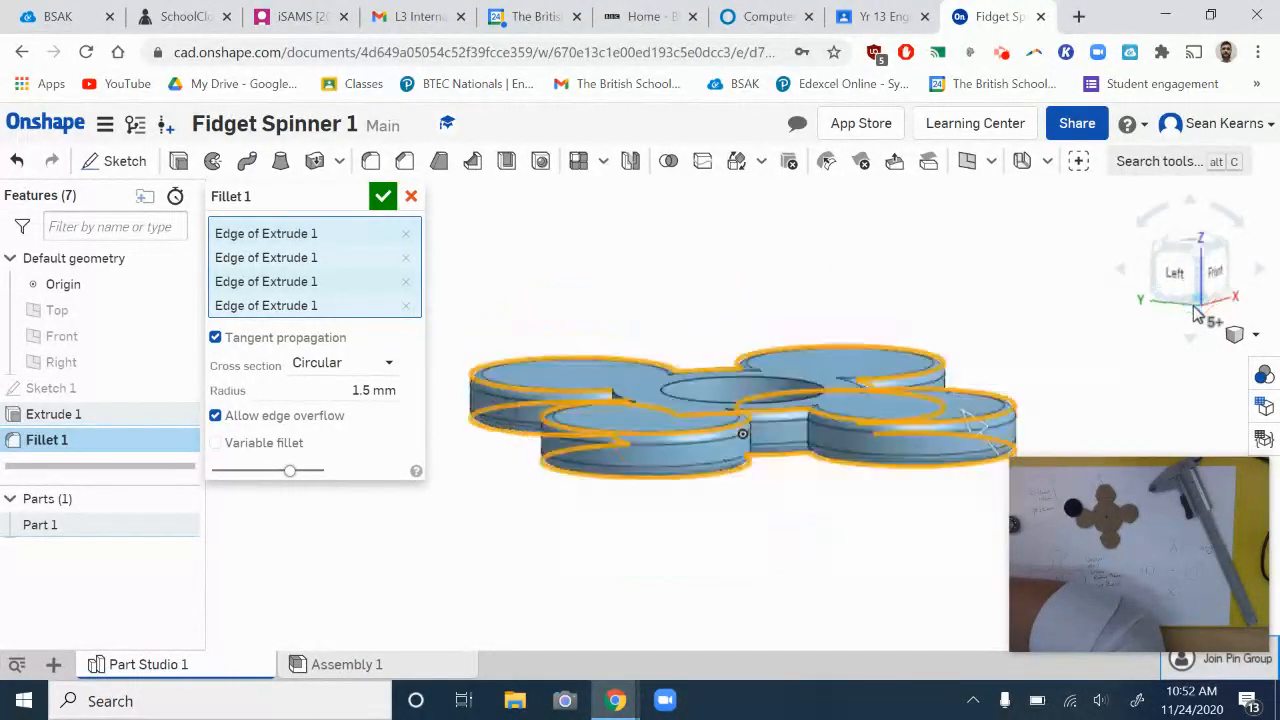
click(1203, 245)
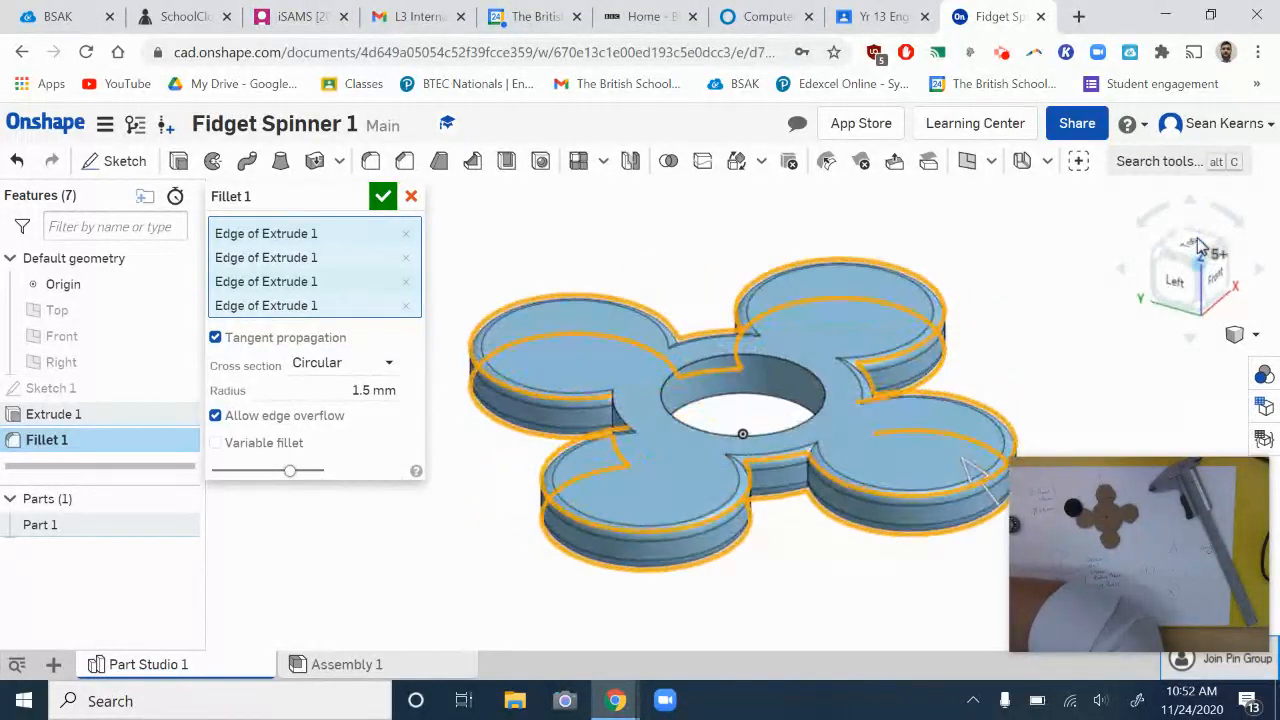
click(383, 196)
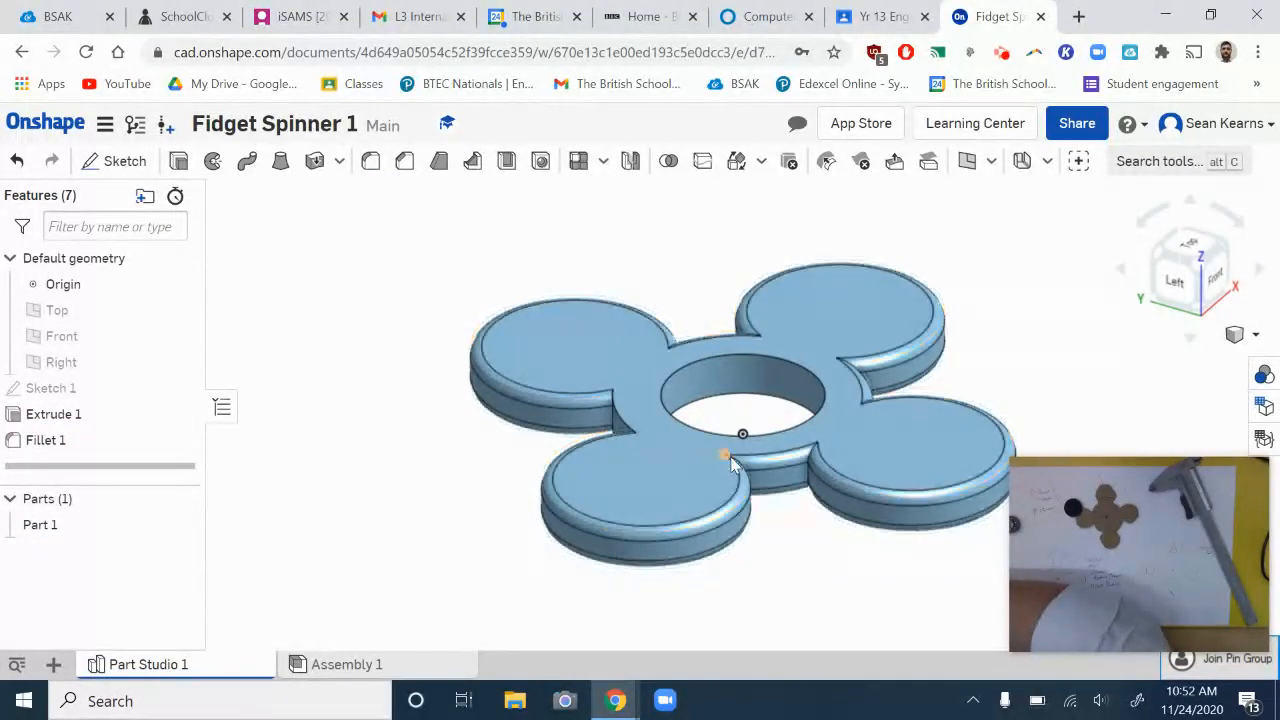